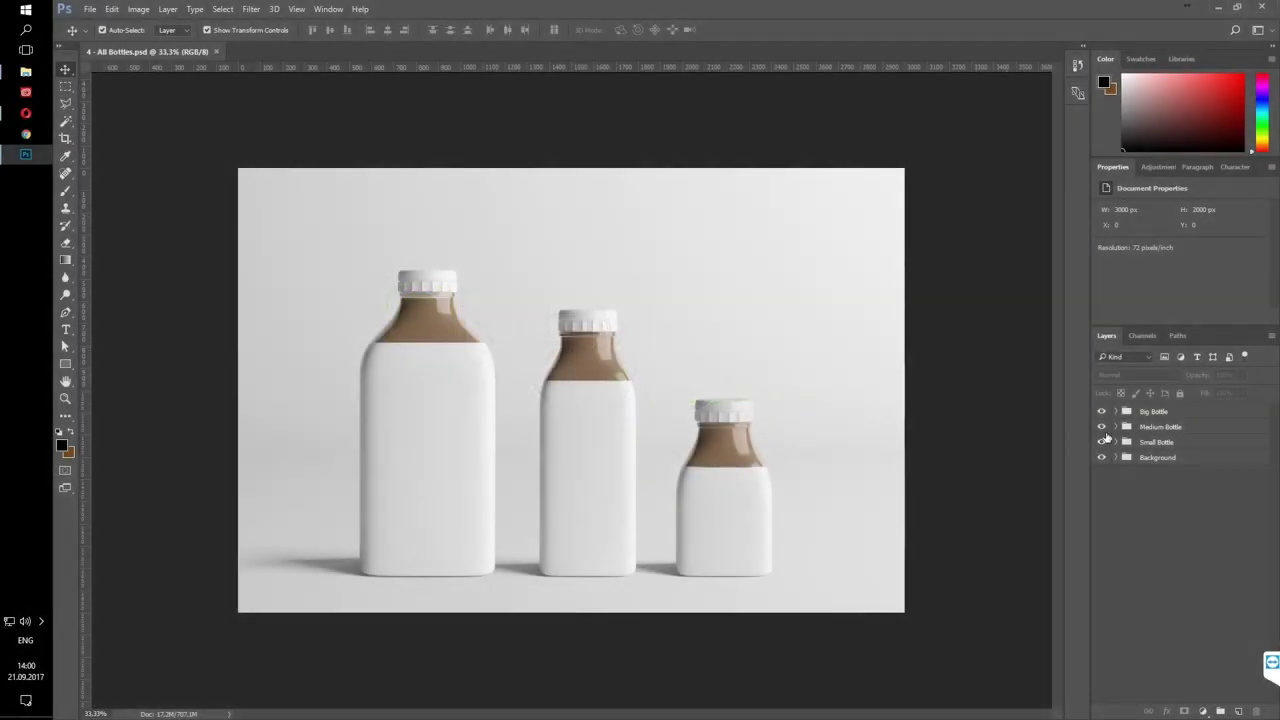
Expand Big Bottle to show Cork, Label, Body and Shadow, then nudge it slightly left
{"action": "left_click", "coordinate": [1116, 411]}
{"action": "left_click", "coordinate": [1166, 412]}
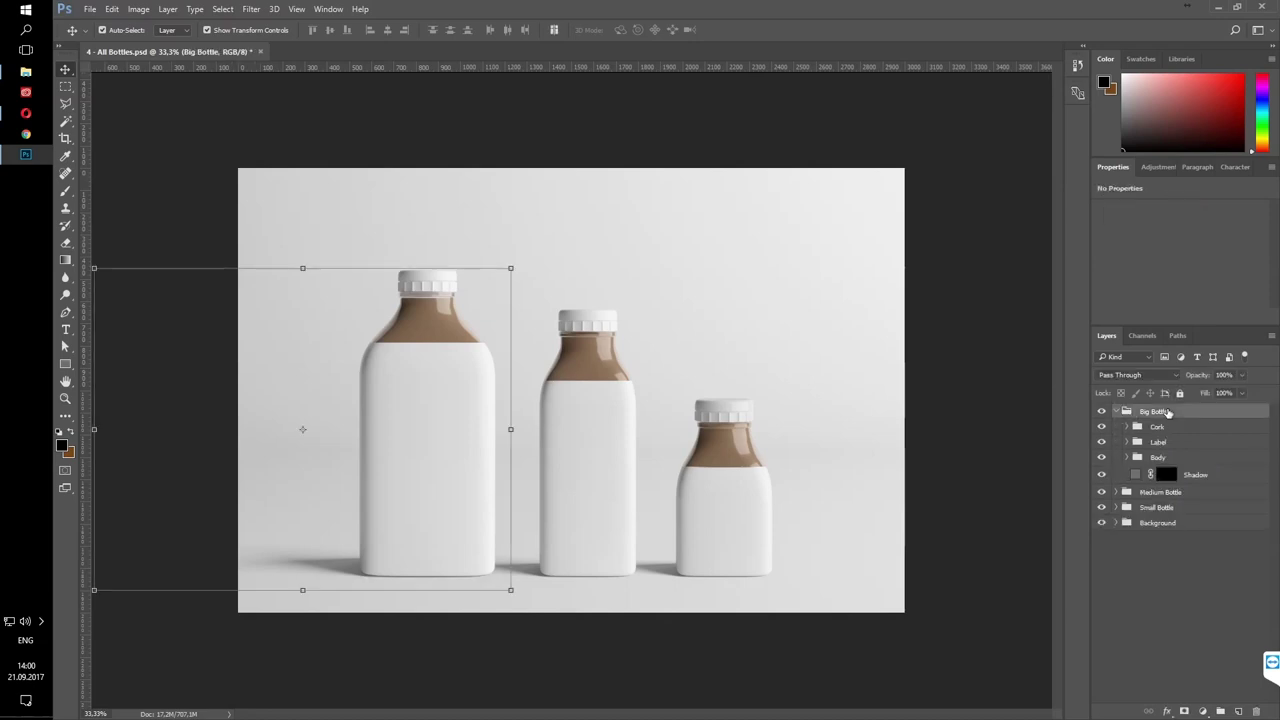
{"action": "left_click", "coordinate": [101, 30]}
{"action": "mouse_move", "coordinate": [433, 379]}
{"action": "left_mouse_down"}
{"action": "mouse_move", "coordinate": [337, 377]}
{"action": "mouse_move", "coordinate": [515, 375]}
{"action": "mouse_move", "coordinate": [432, 373]}
{"action": "left_mouse_up"}
{"action": "left_click", "coordinate": [1210, 478]}
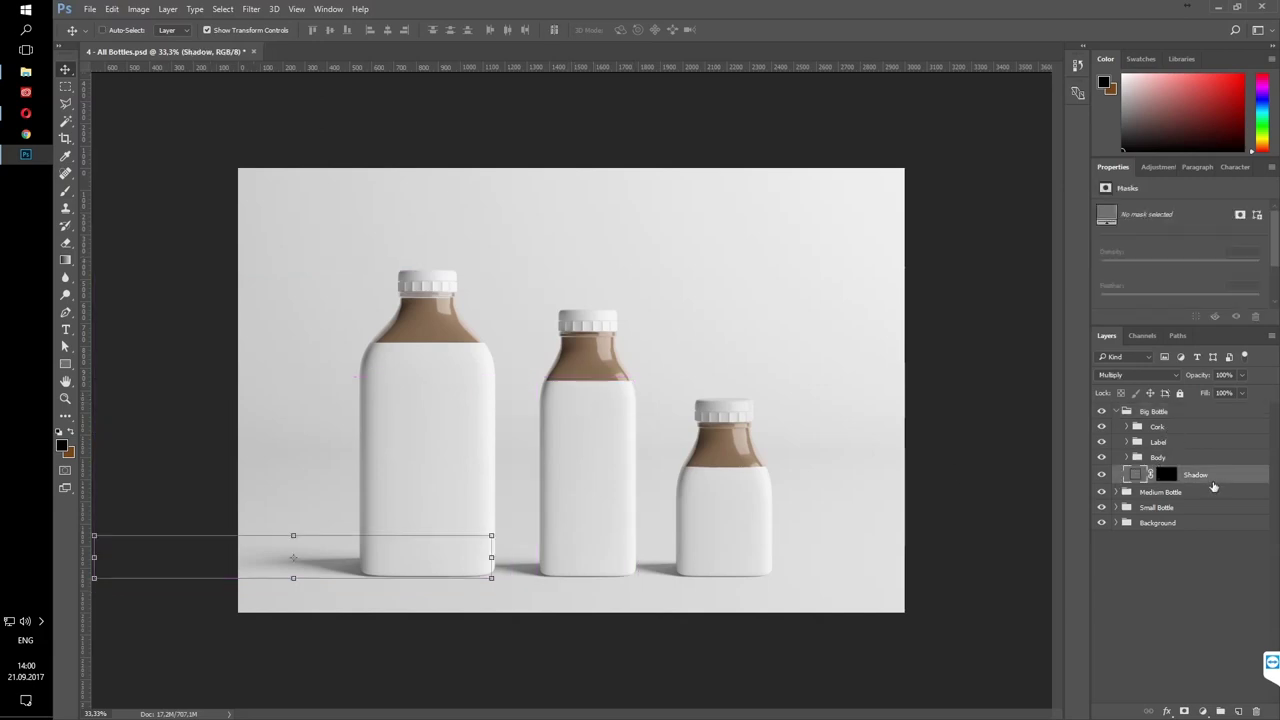
{"action": "left_click", "coordinate": [1102, 476]}
{"action": "left_click", "coordinate": [1102, 476]}
{"action": "double_click", "coordinate": [1134, 474]}
{"action": "left_click_drag", "start_coordinate": [880, 360], "coordinate": [813, 270]}
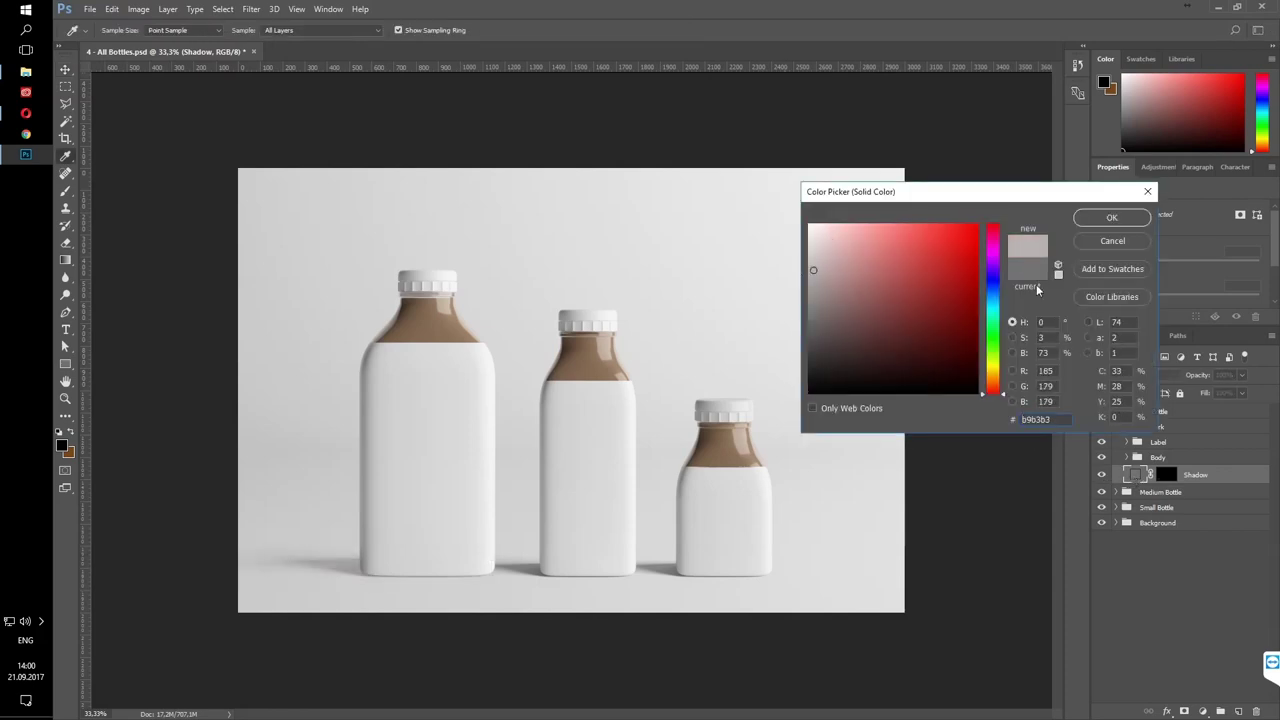
{"action": "left_click", "coordinate": [921, 317]}
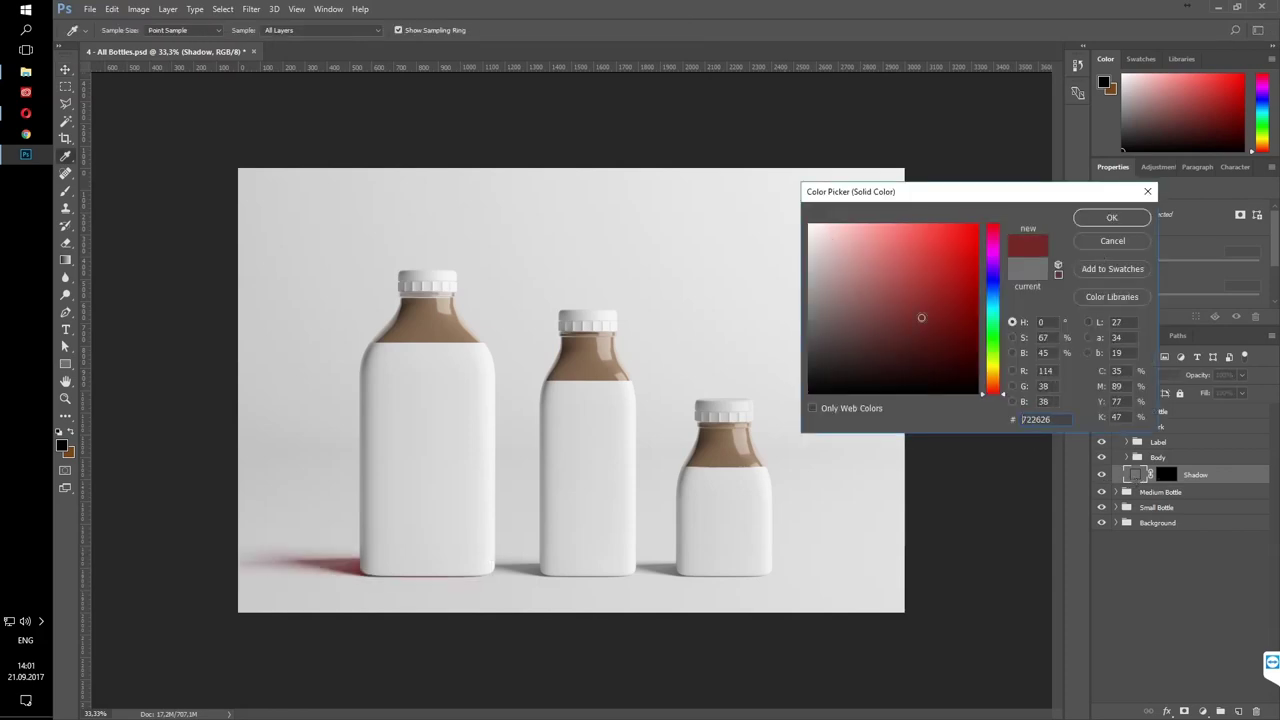
{"action": "left_click", "coordinate": [1110, 241]}
{"action": "key", "text": "v"}
Hide the big bottle's label and expand Body > Transparent to show its liquid layers
{"action": "left_click", "coordinate": [1185, 458]}
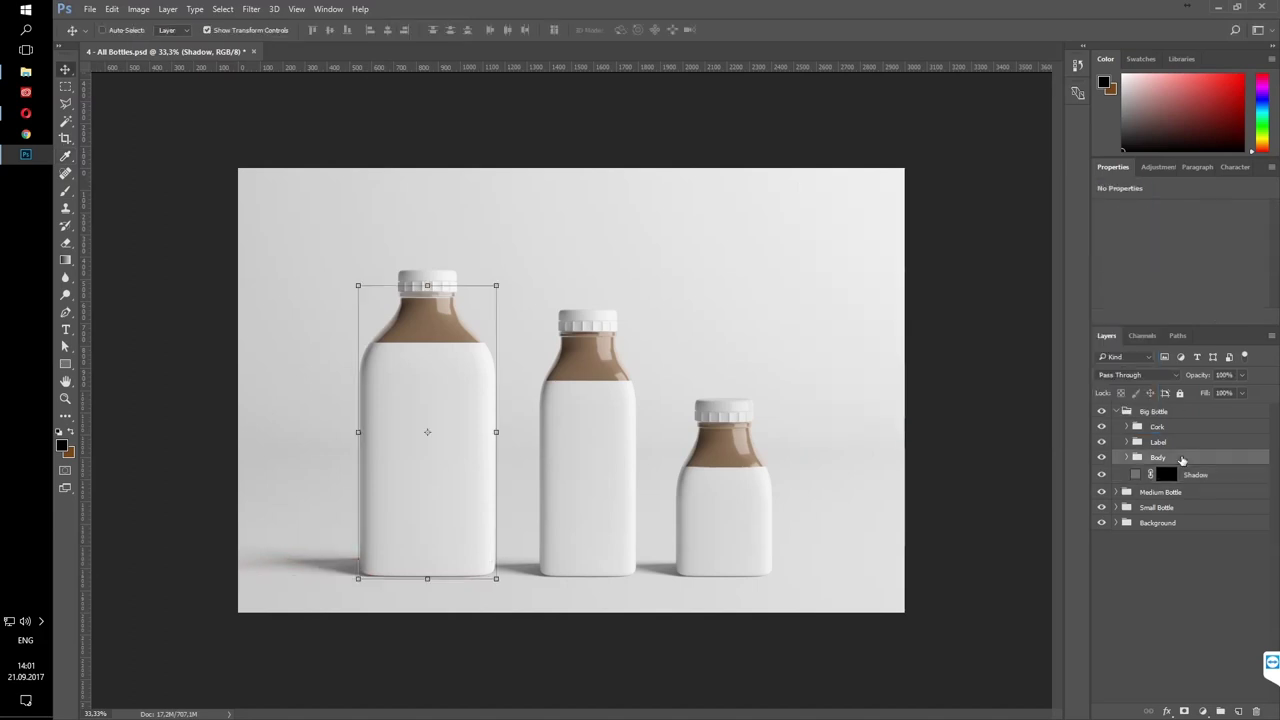
{"action": "left_click", "coordinate": [1101, 442]}
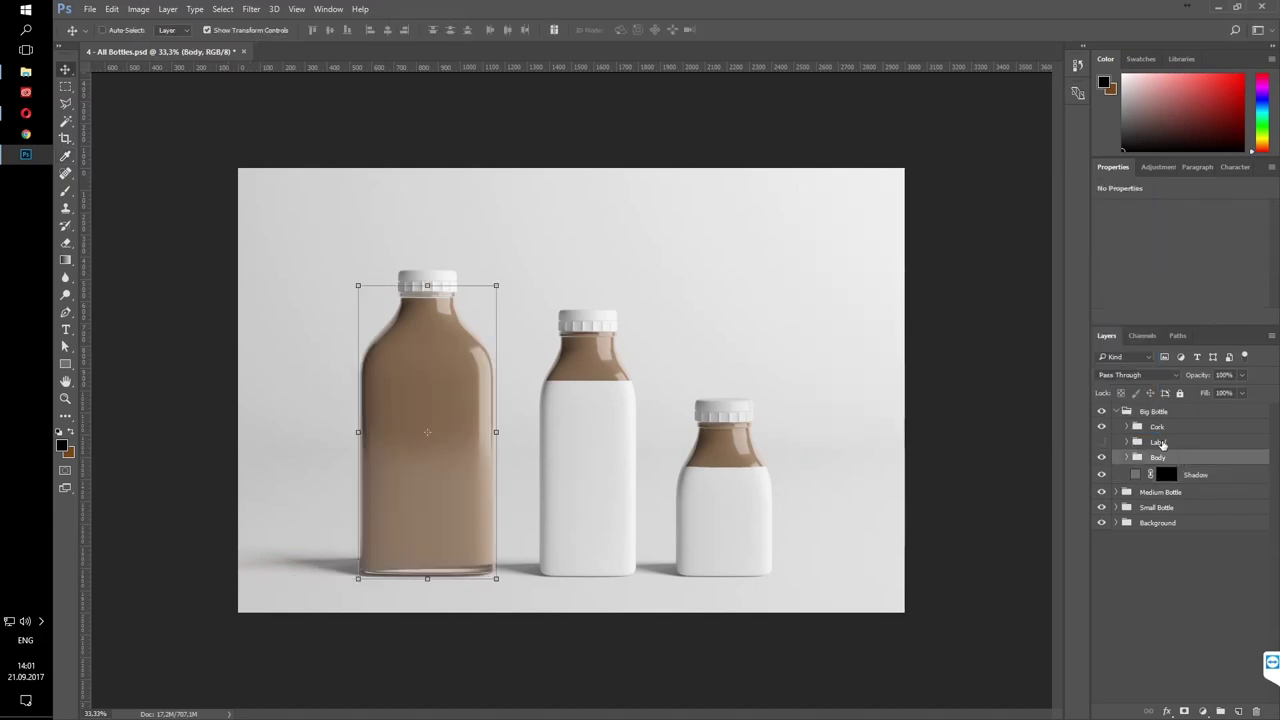
{"action": "left_click", "coordinate": [1162, 444]}
{"action": "left_click", "coordinate": [1177, 457]}
{"action": "left_click", "coordinate": [1126, 457]}
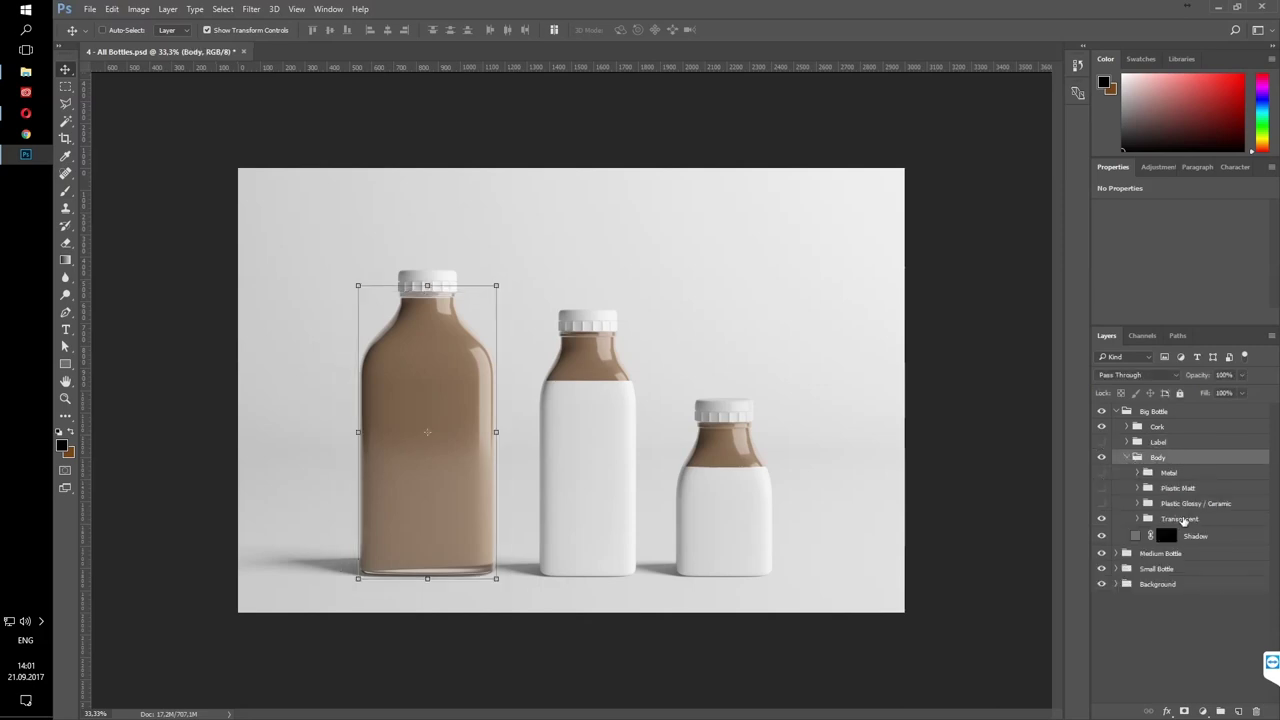
{"action": "left_click", "coordinate": [1185, 519]}
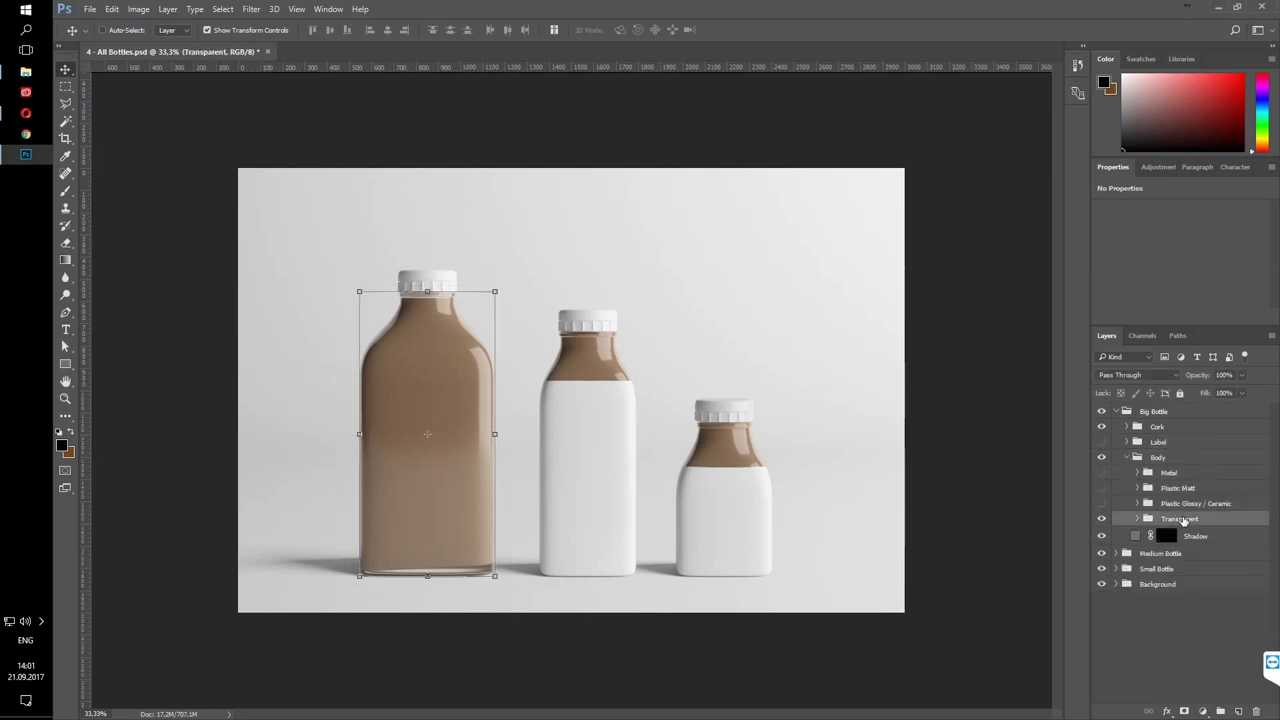
{"action": "left_click", "coordinate": [1137, 519]}
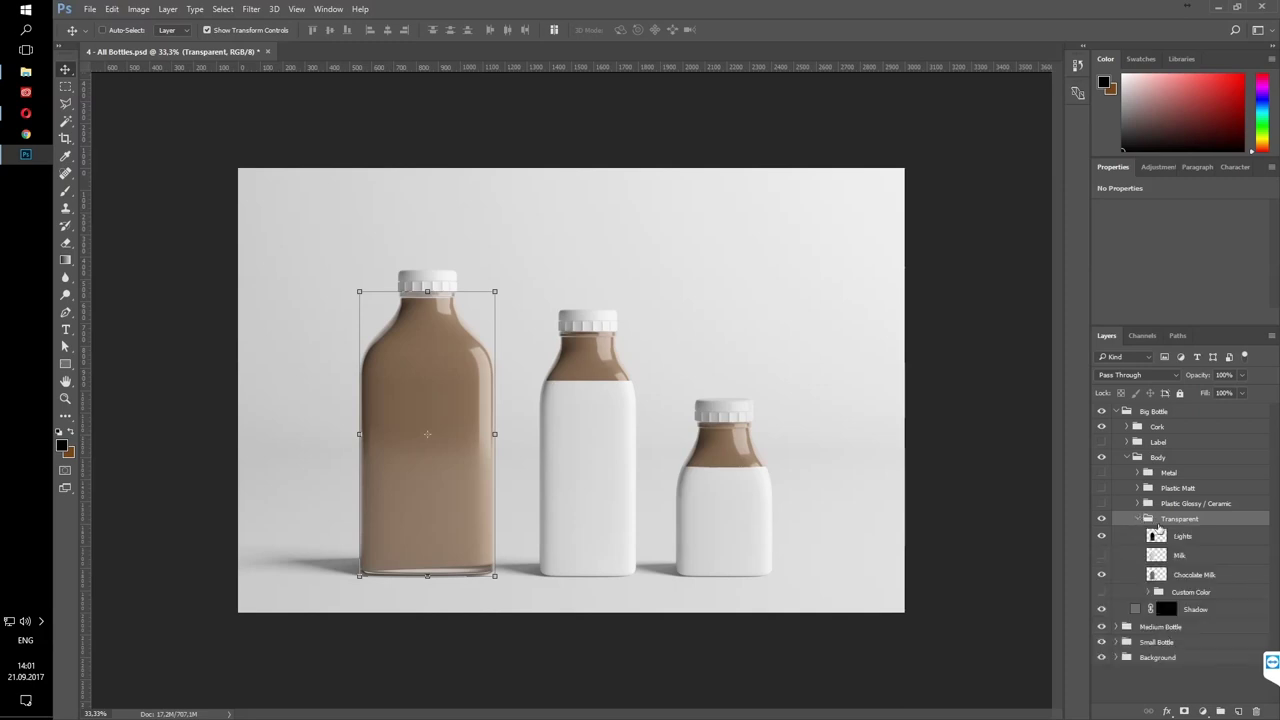
Try lowering the Lights layer's opacity and toggle the bottle highlights off and on
{"action": "left_click", "coordinate": [1191, 540]}
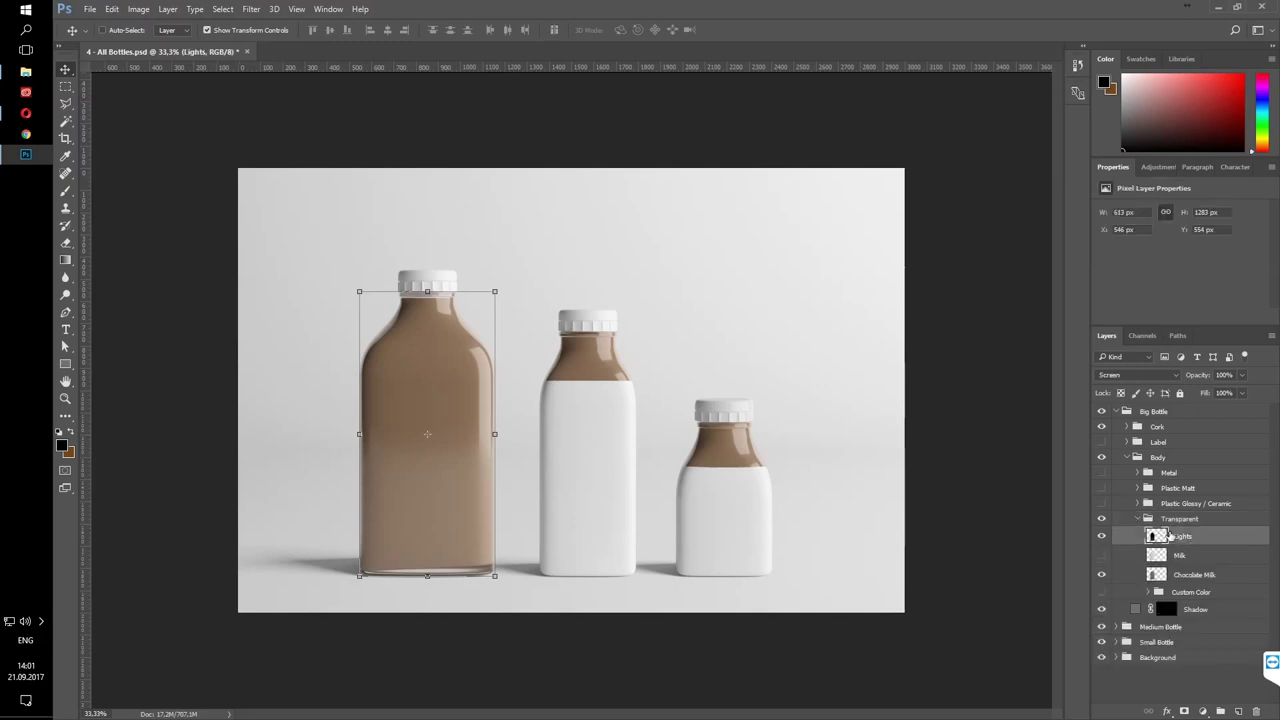
{"action": "left_click", "coordinate": [1242, 375]}
{"action": "mouse_move", "coordinate": [1246, 392]}
{"action": "left_mouse_down"}
{"action": "mouse_move", "coordinate": [1199, 393]}
{"action": "mouse_move", "coordinate": [1242, 392]}
{"action": "left_mouse_up"}
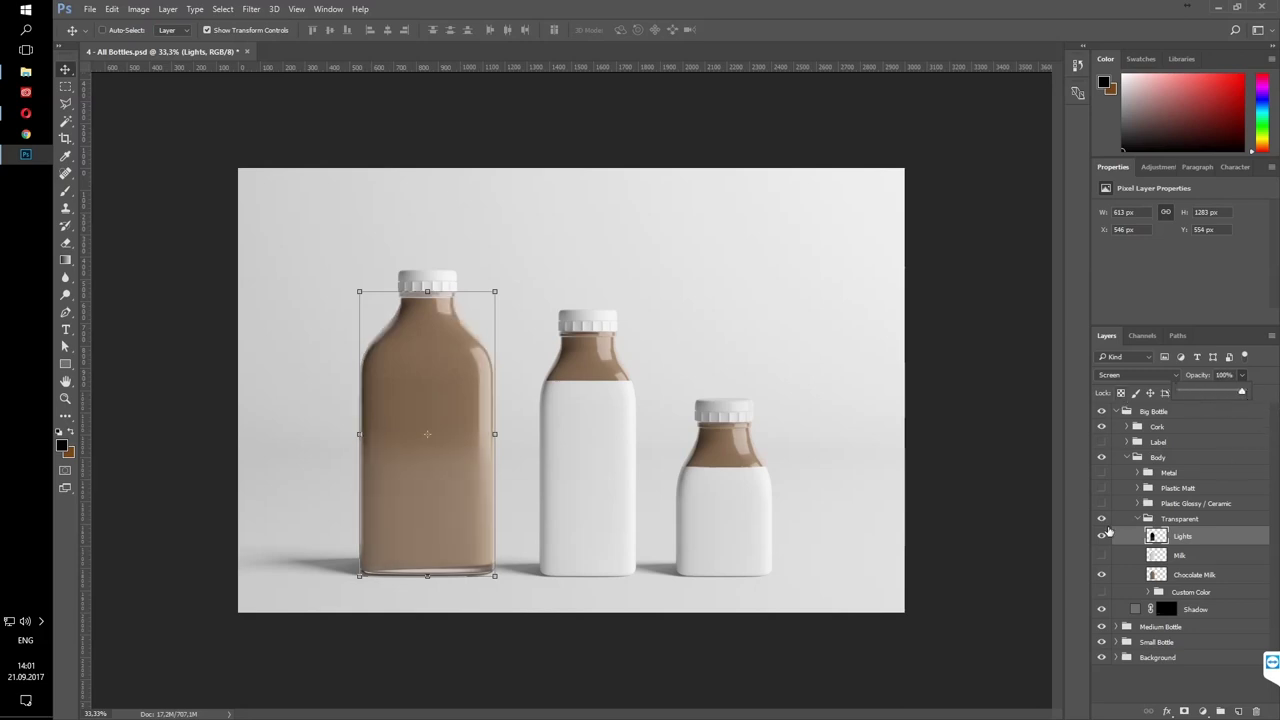
{"action": "left_click", "coordinate": [1102, 536]}
{"action": "left_click", "coordinate": [1102, 536]}
Switch the liquid from milk to chocolate milk, then to the red Custom Color
{"action": "left_click", "coordinate": [1192, 557]}
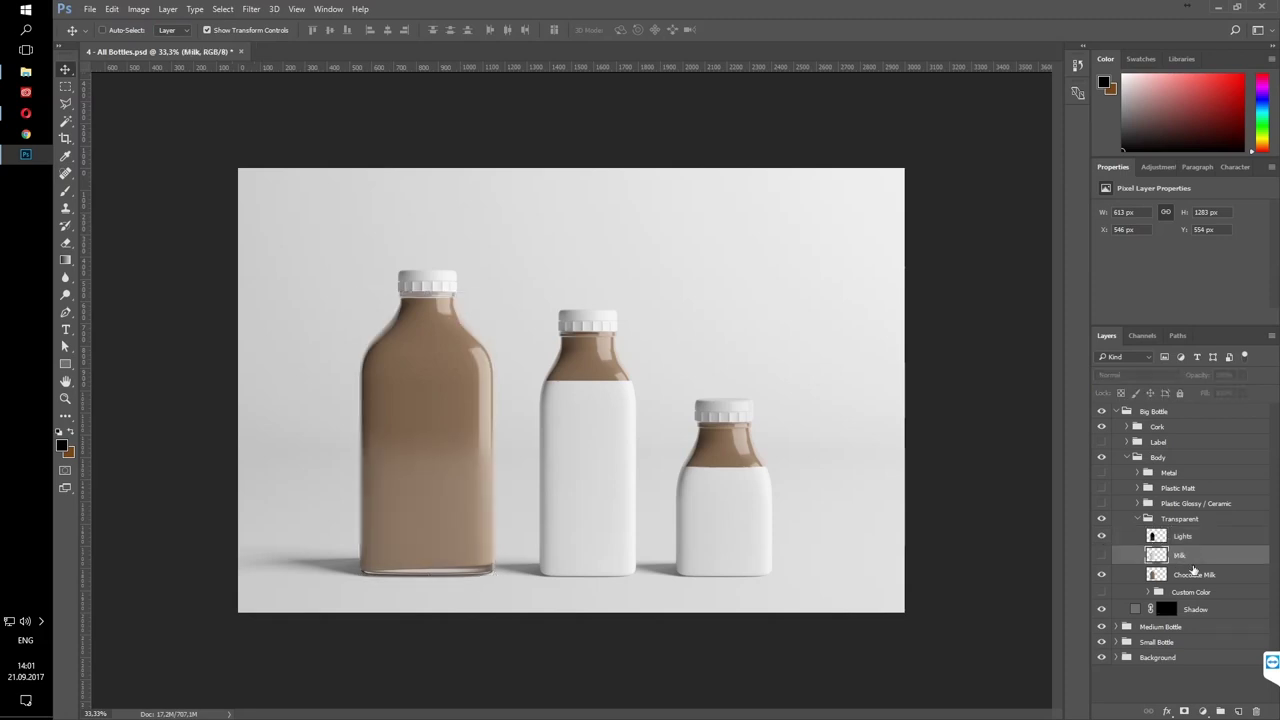
{"action": "left_click", "coordinate": [1102, 555]}
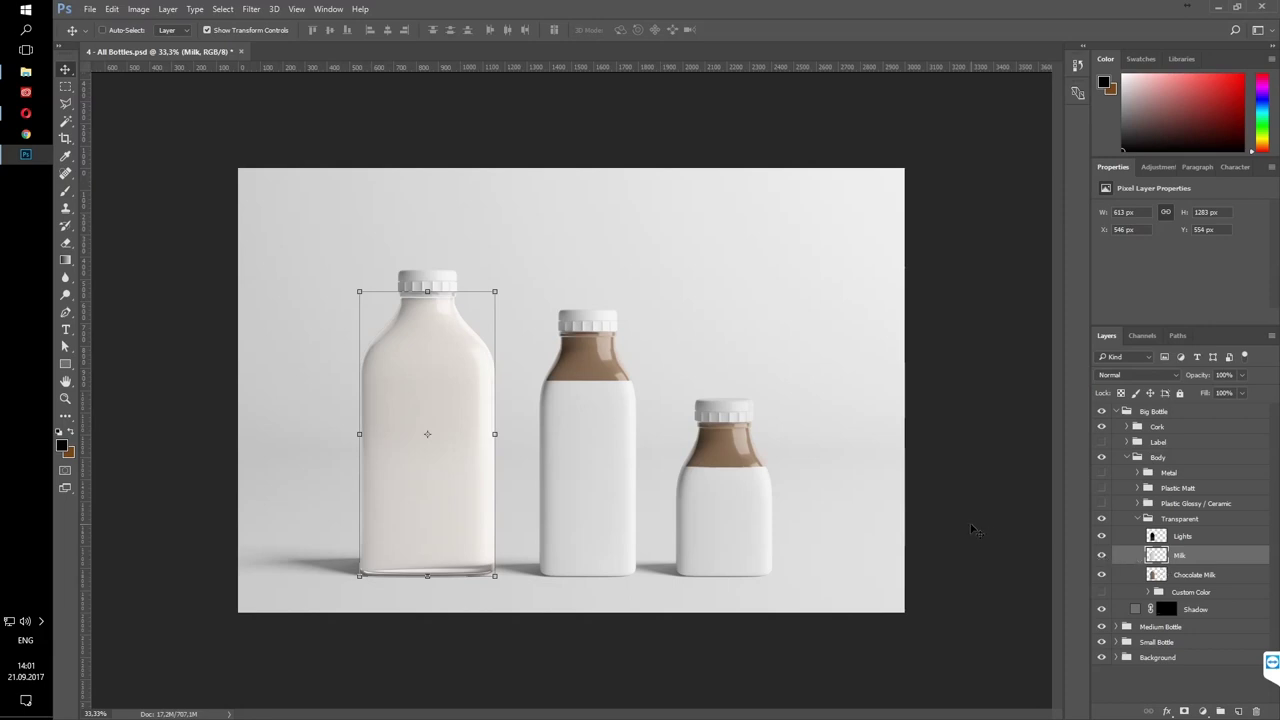
{"action": "left_click", "coordinate": [102, 30]}
{"action": "left_click", "coordinate": [162, 132]}
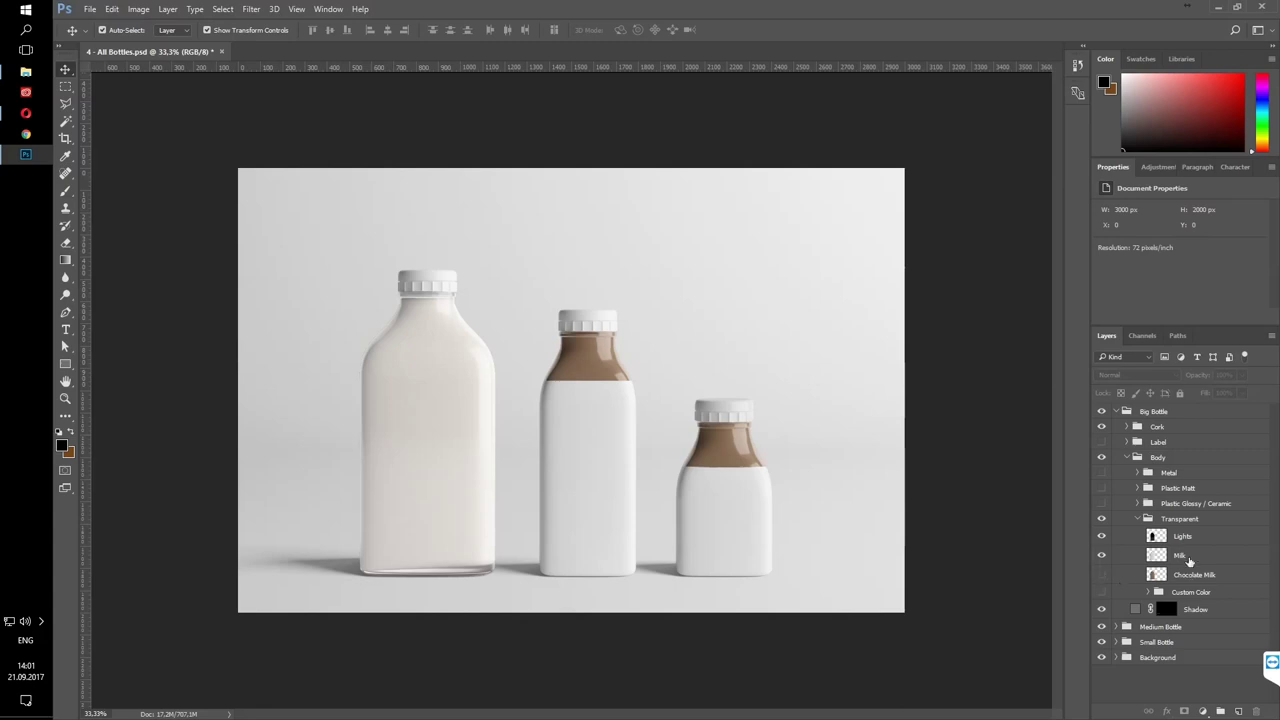
{"action": "left_click", "coordinate": [1101, 554]}
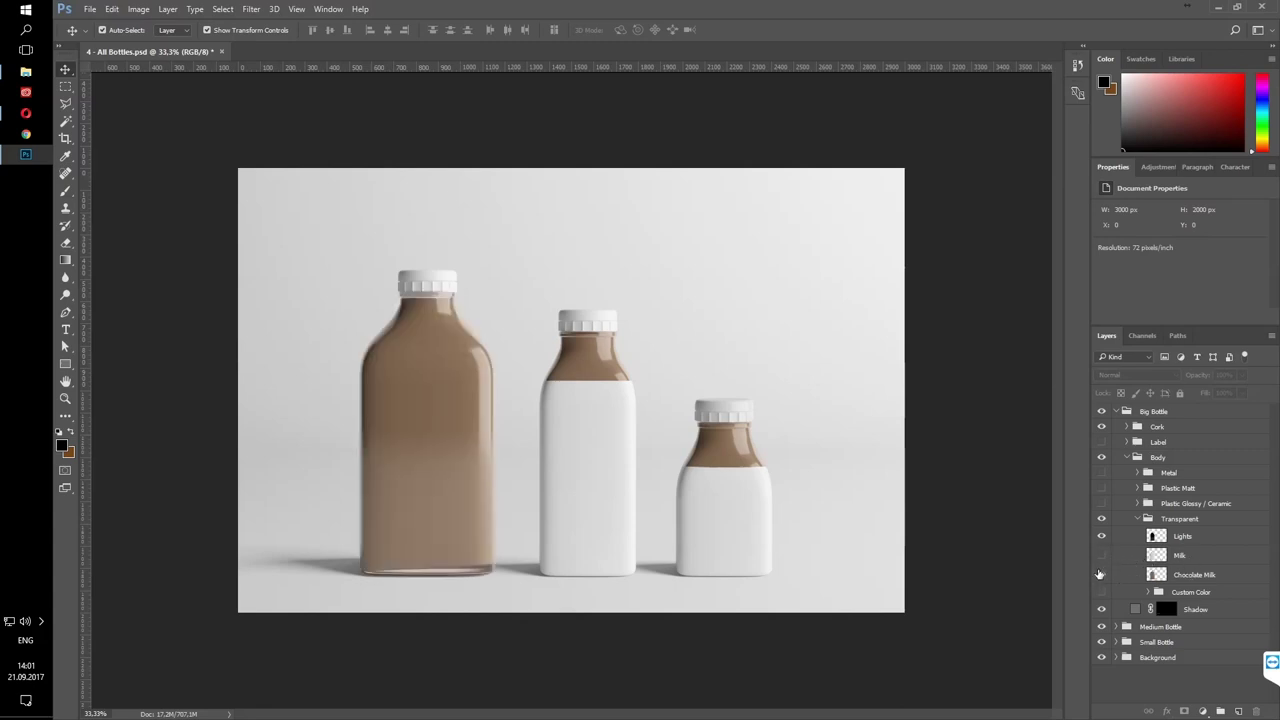
{"action": "left_click", "coordinate": [1101, 574]}
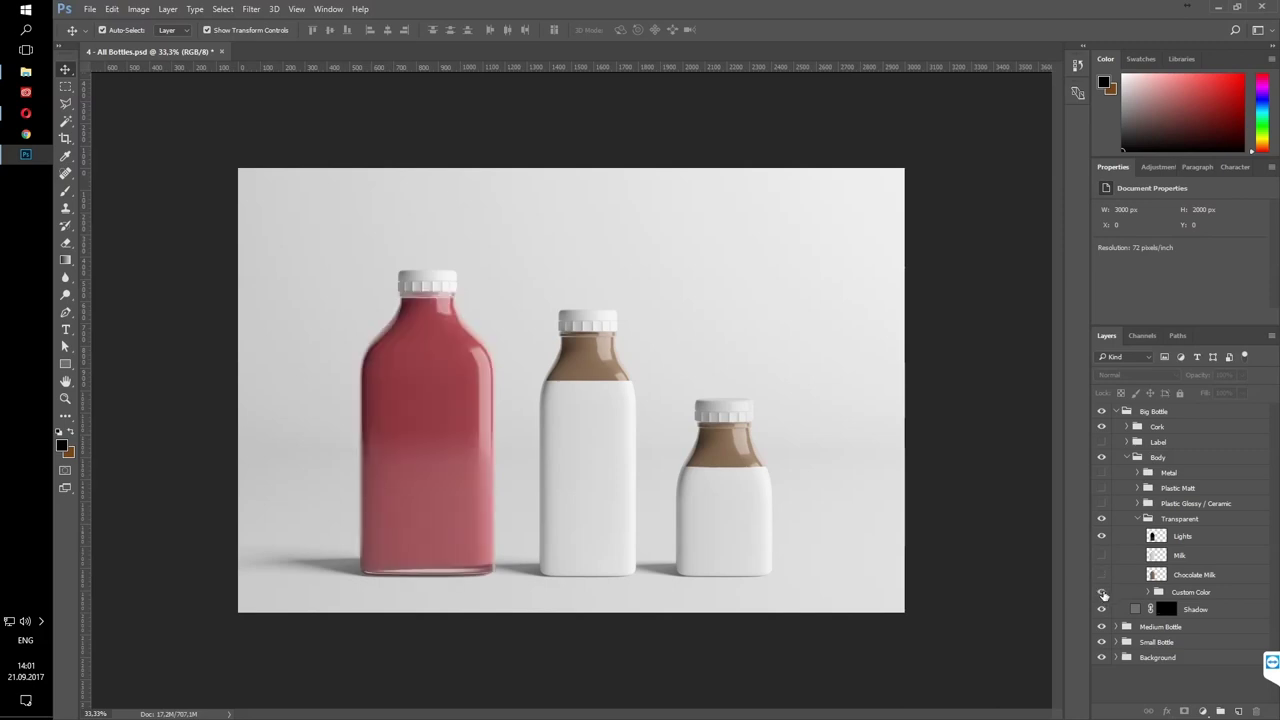
Expand Custom Color and darken the red liquid with the Levels 1 adjustment
{"action": "left_click", "coordinate": [1167, 596]}
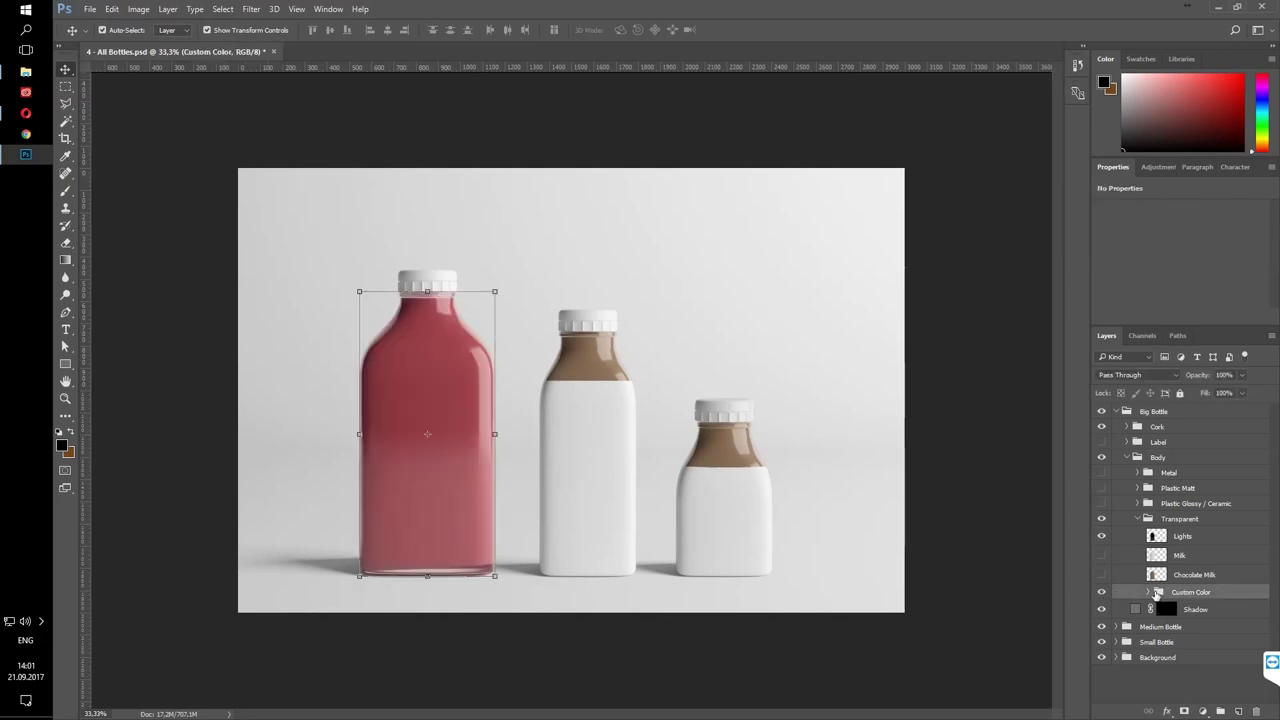
{"action": "left_click", "coordinate": [1150, 593]}
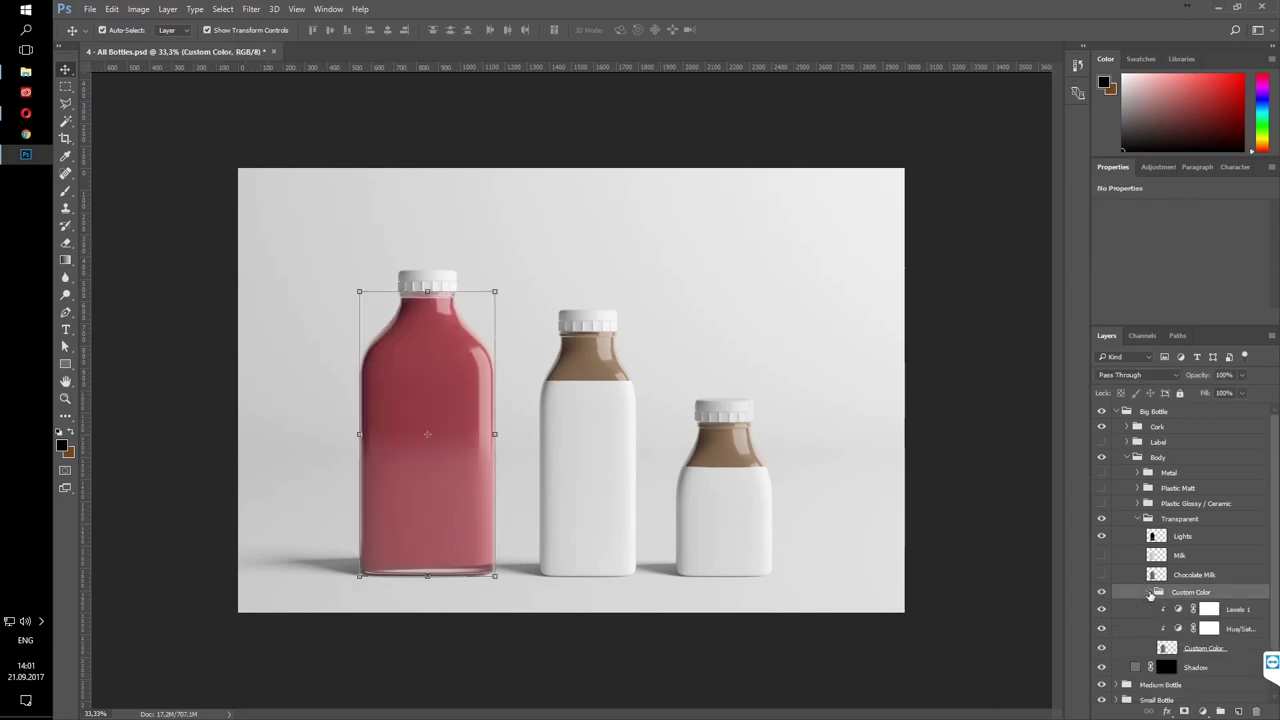
{"action": "left_click", "coordinate": [1234, 610]}
{"action": "left_click_drag", "start_coordinate": [1189, 304], "coordinate": [1225, 305]}
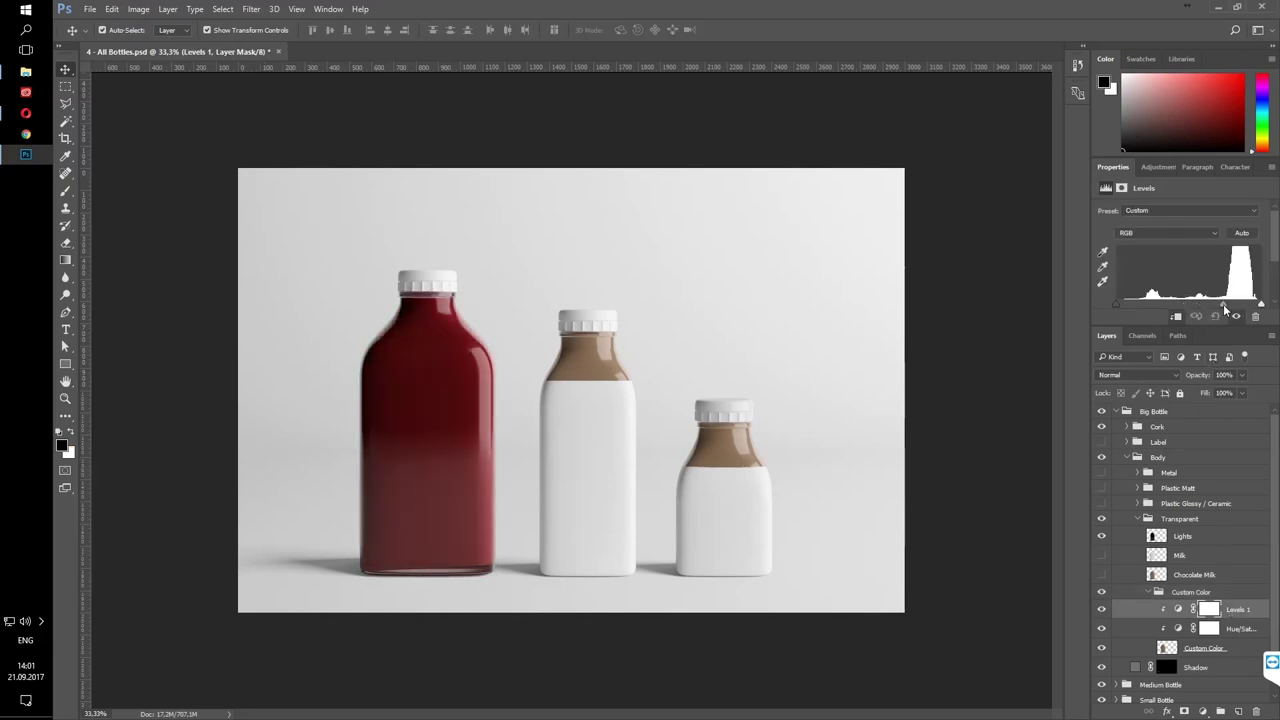
{"action": "left_click_drag", "start_coordinate": [1225, 305], "coordinate": [1229, 305]}
Colorize the Hue/Saturation adjustment with a green hue and saturation 59
{"action": "left_click", "coordinate": [1240, 629]}
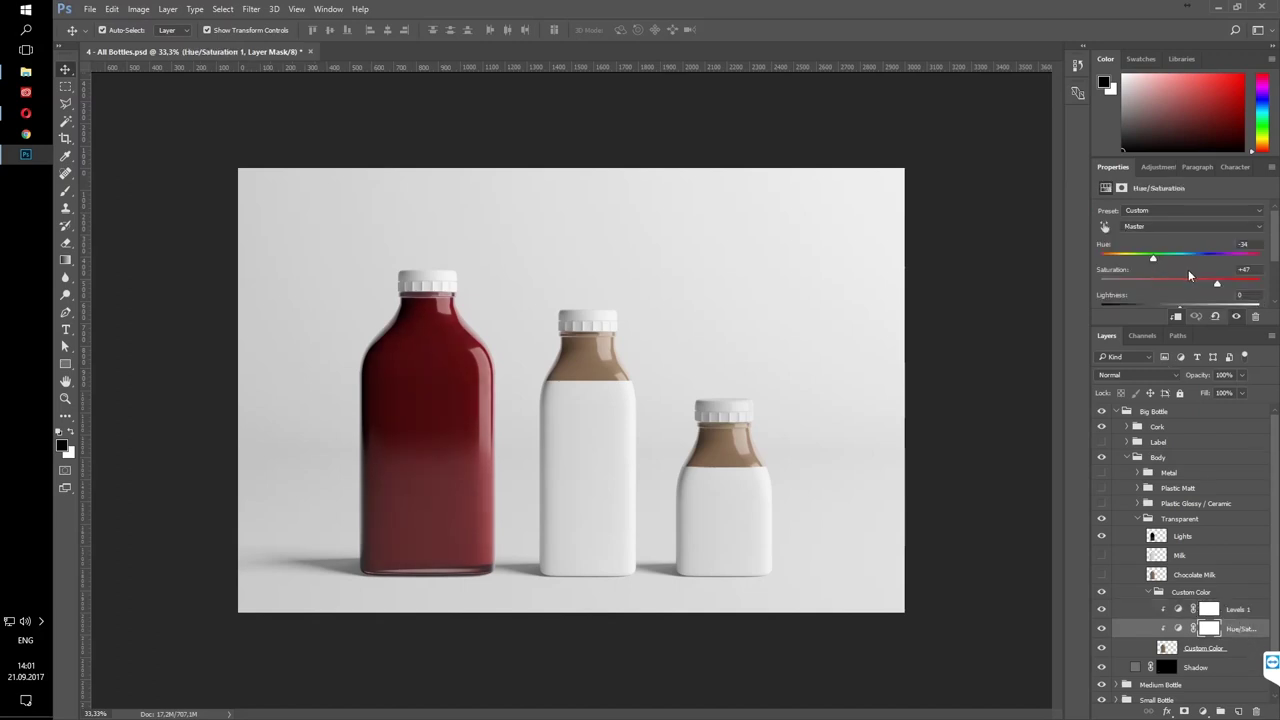
{"action": "scroll", "coordinate": [1188, 269], "scroll_direction": "down", "scroll_amount": 2}
{"action": "left_click", "coordinate": [1160, 282]}
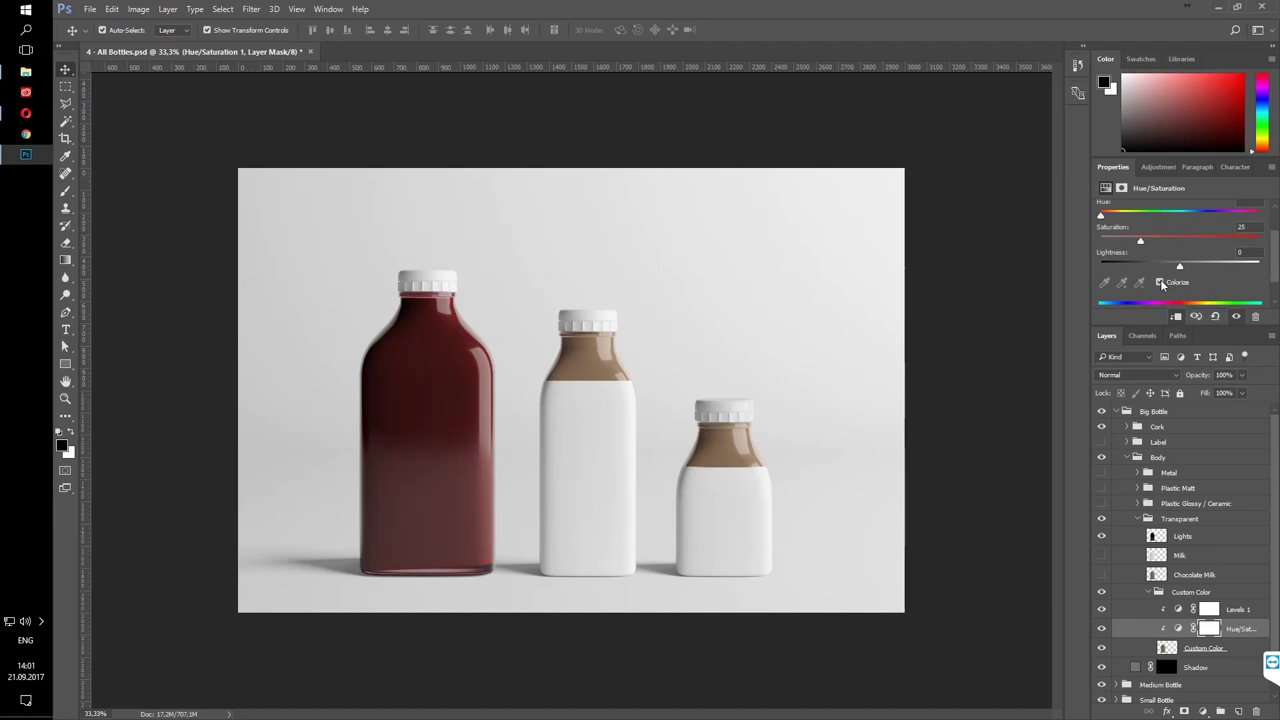
{"action": "left_click_drag", "start_coordinate": [1102, 216], "coordinate": [1136, 218]}
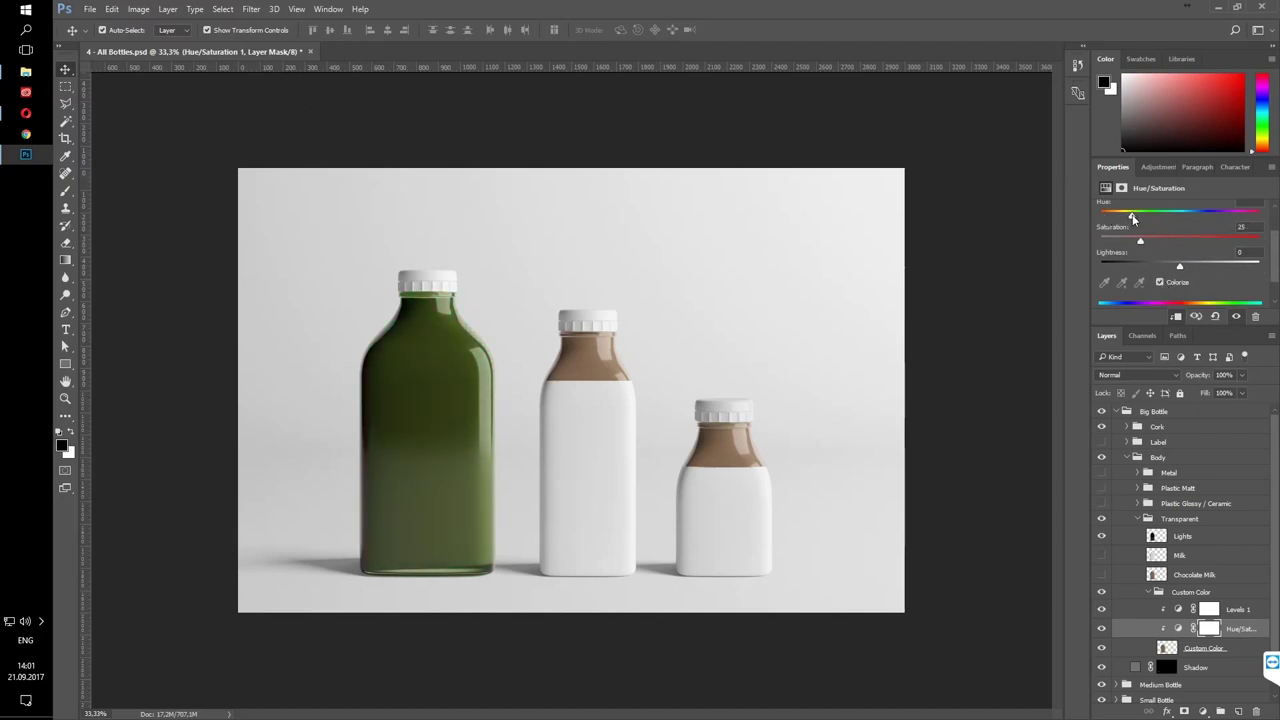
{"action": "left_click_drag", "start_coordinate": [1142, 242], "coordinate": [1192, 244]}
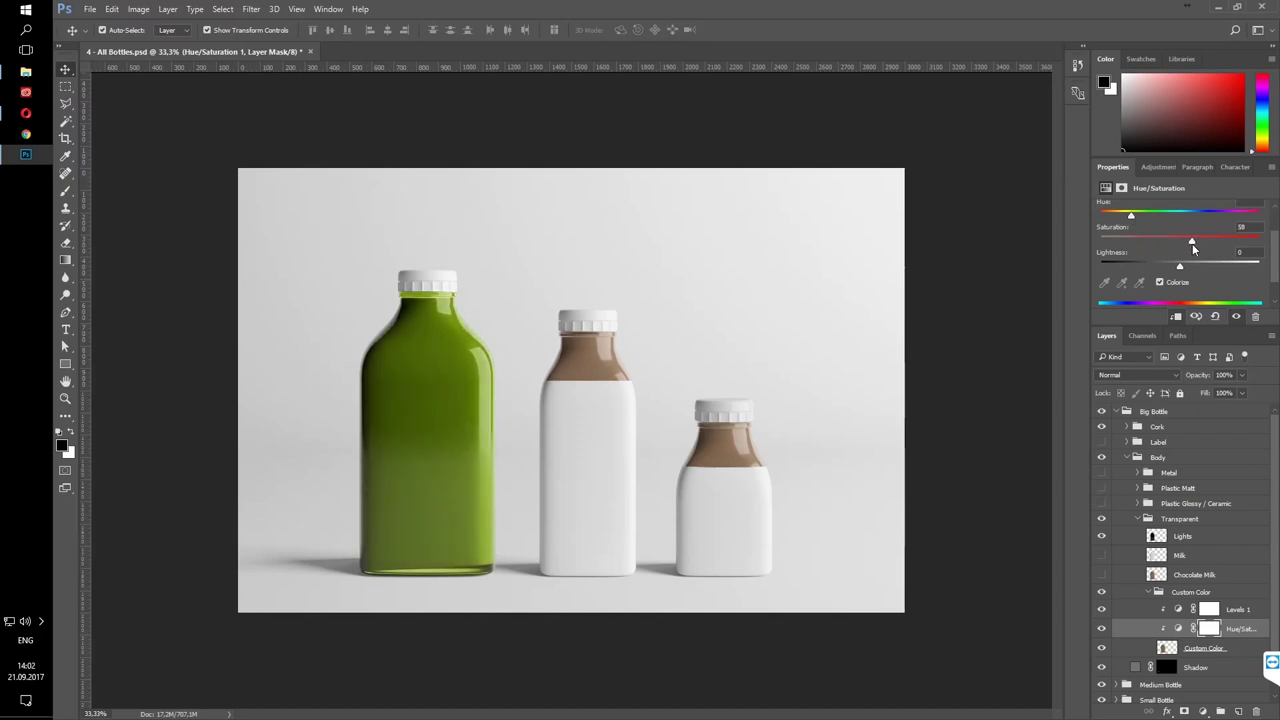
{"action": "left_click", "coordinate": [983, 345]}
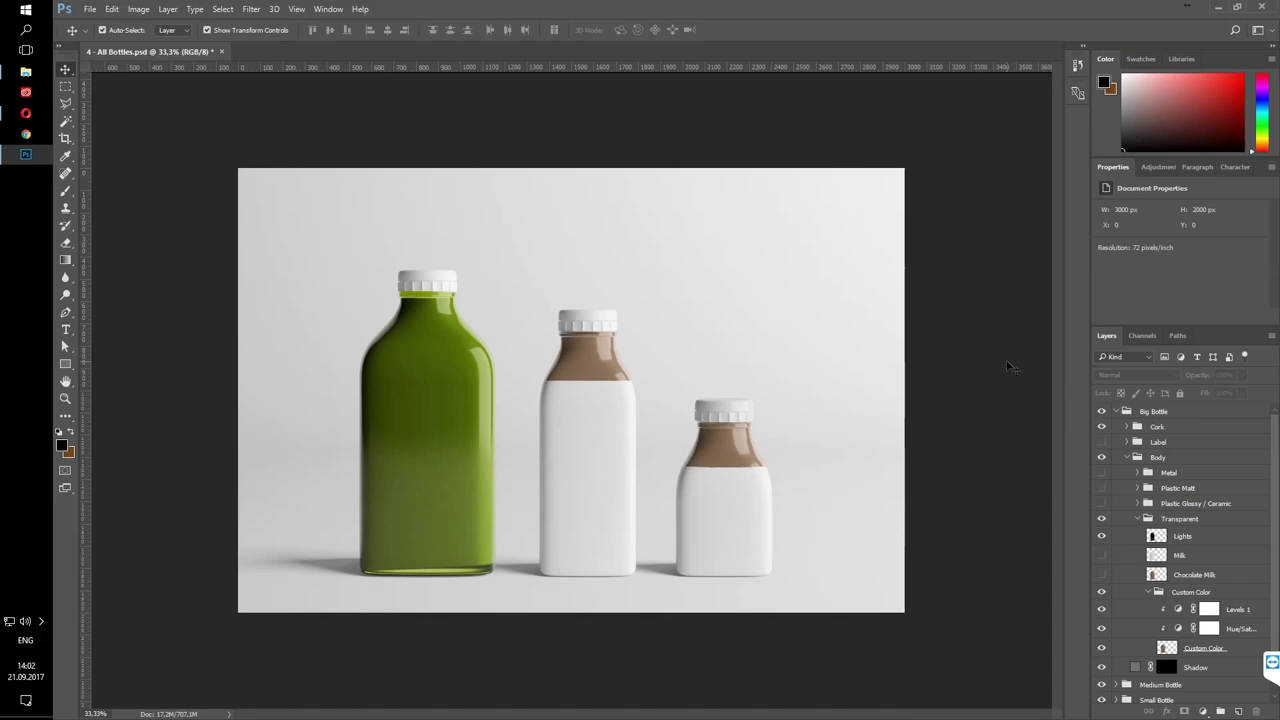
Swap the big bottle body from transparent glass to the Plastic Glossy / Ceramic finish
{"action": "left_click", "coordinate": [1150, 592]}
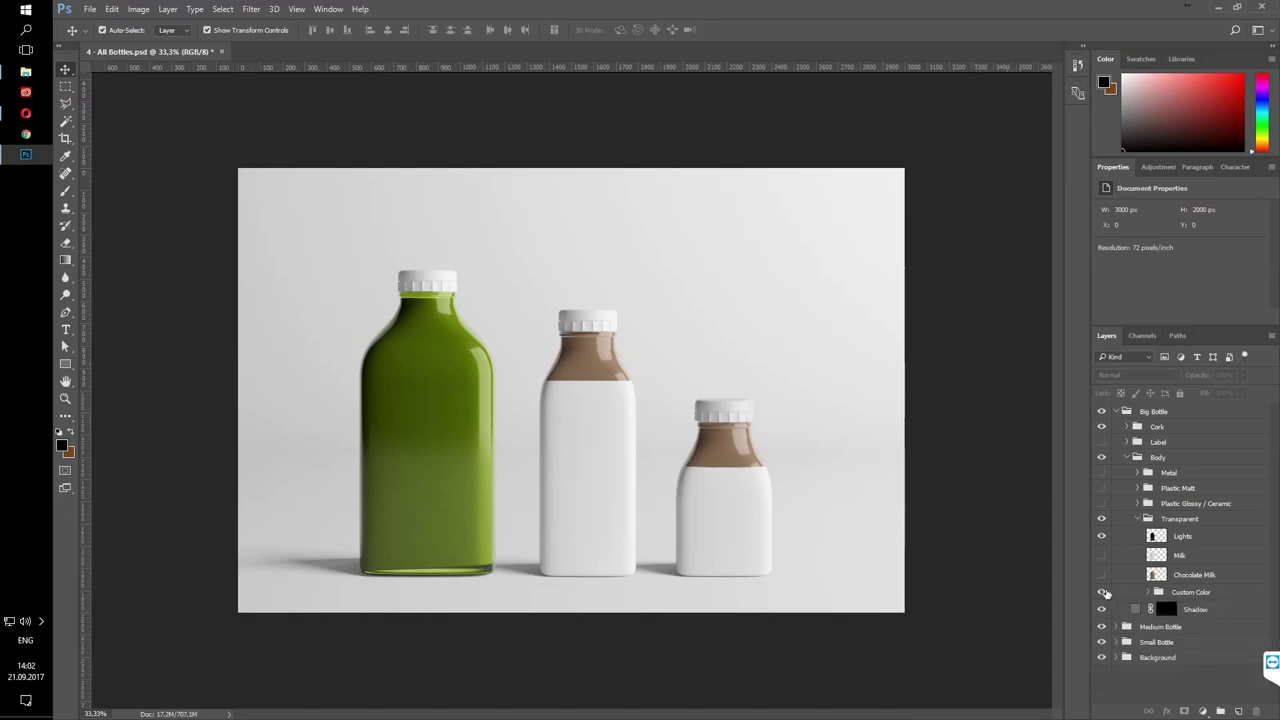
{"action": "left_click", "coordinate": [1101, 592]}
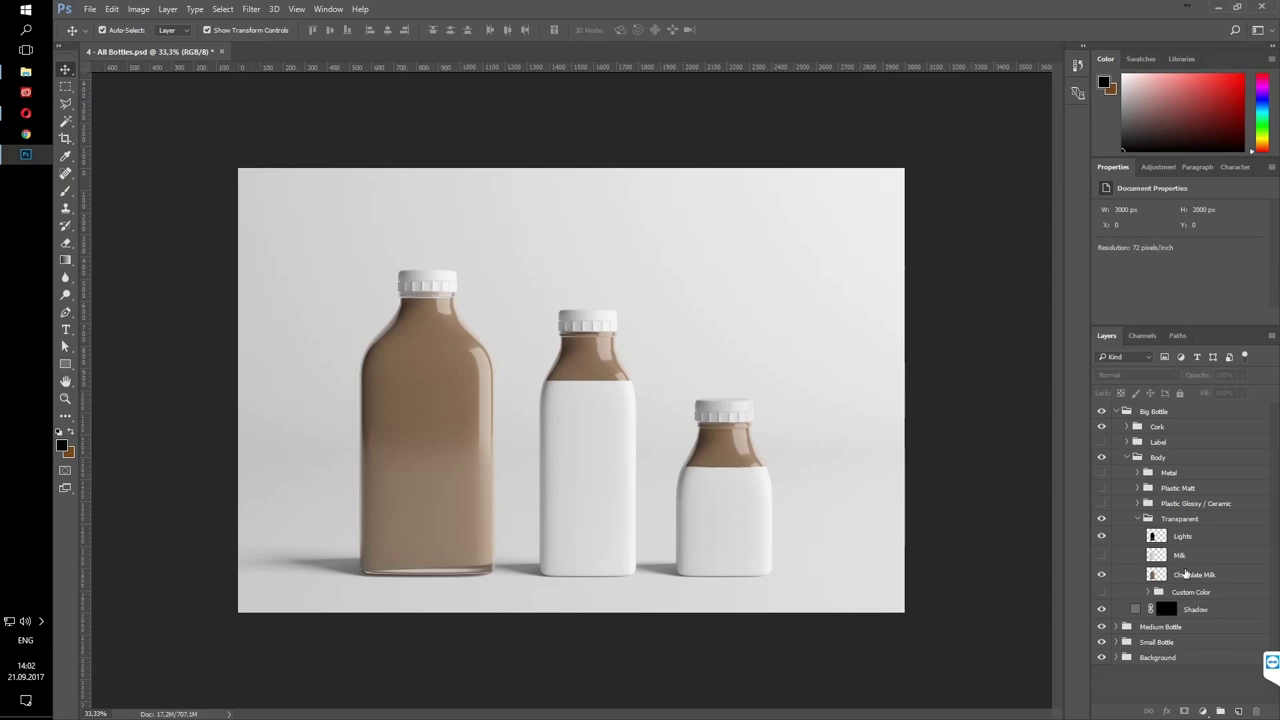
{"action": "left_click", "coordinate": [1185, 574]}
{"action": "left_click", "coordinate": [1168, 518]}
{"action": "left_click", "coordinate": [1137, 519]}
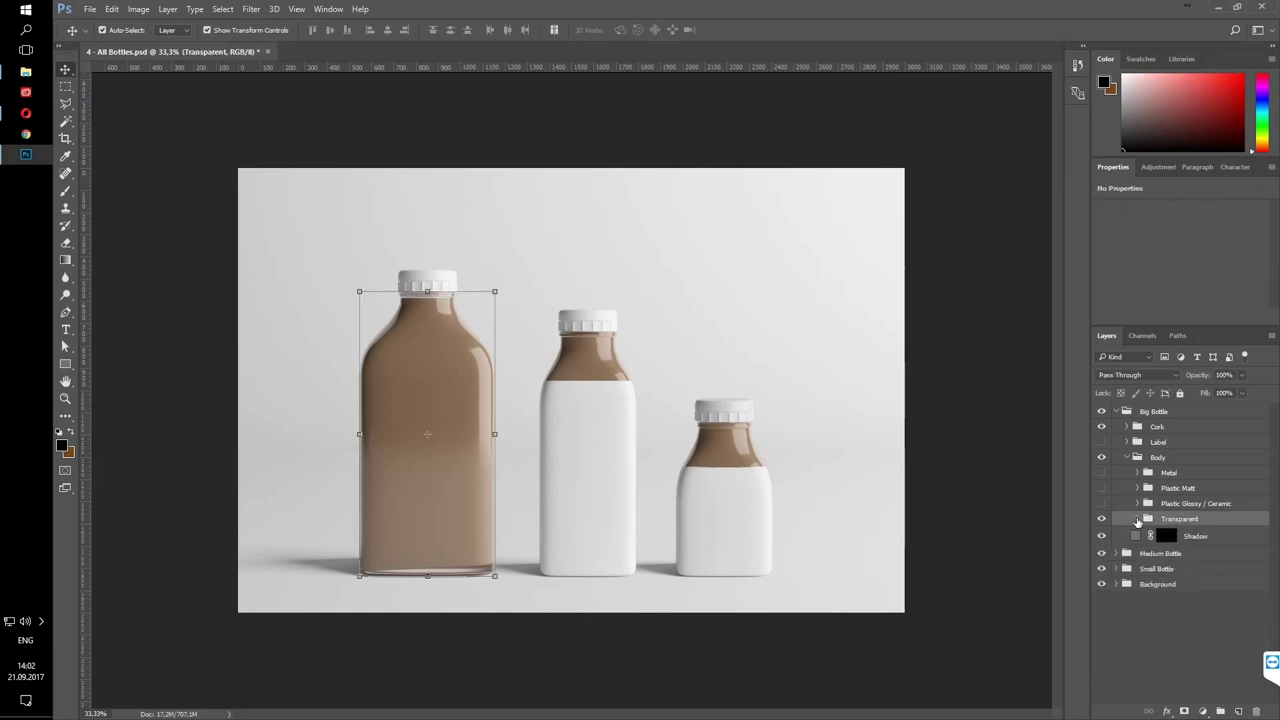
{"action": "left_click", "coordinate": [1177, 504]}
{"action": "left_click", "coordinate": [1101, 519]}
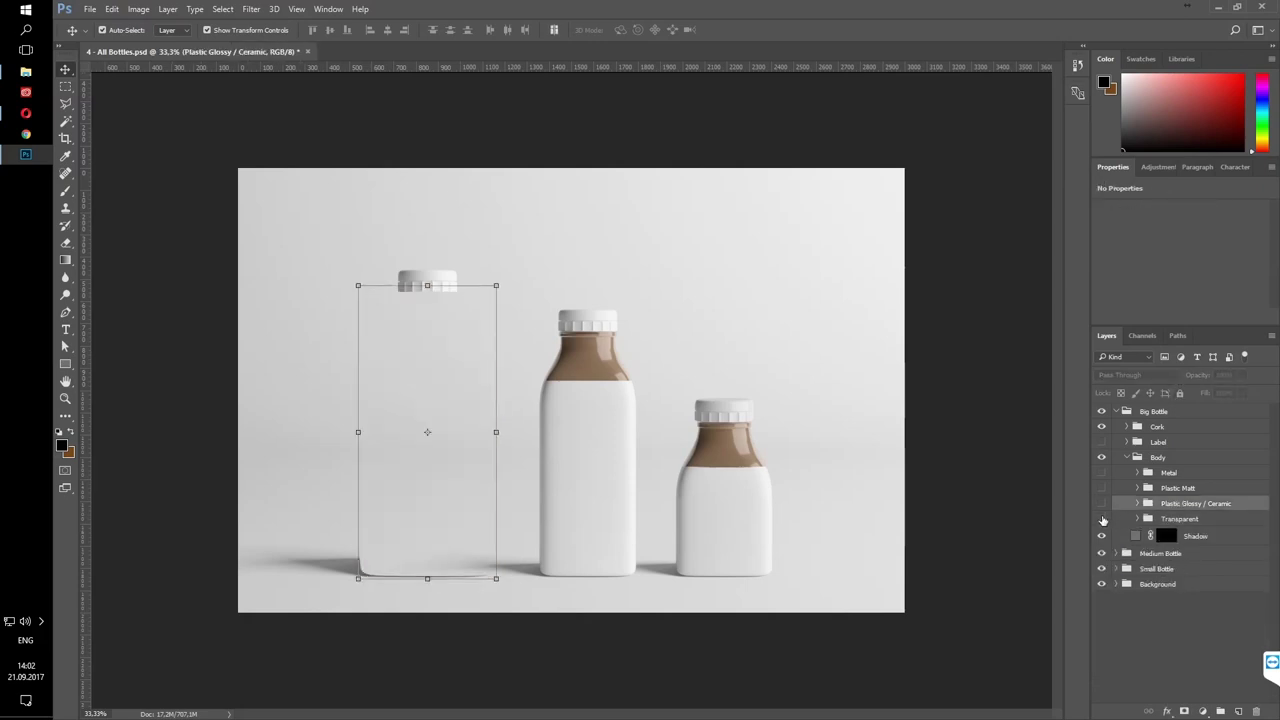
Set the glossy body's COLOR fill to a dark red
{"action": "left_click", "coordinate": [1136, 503]}
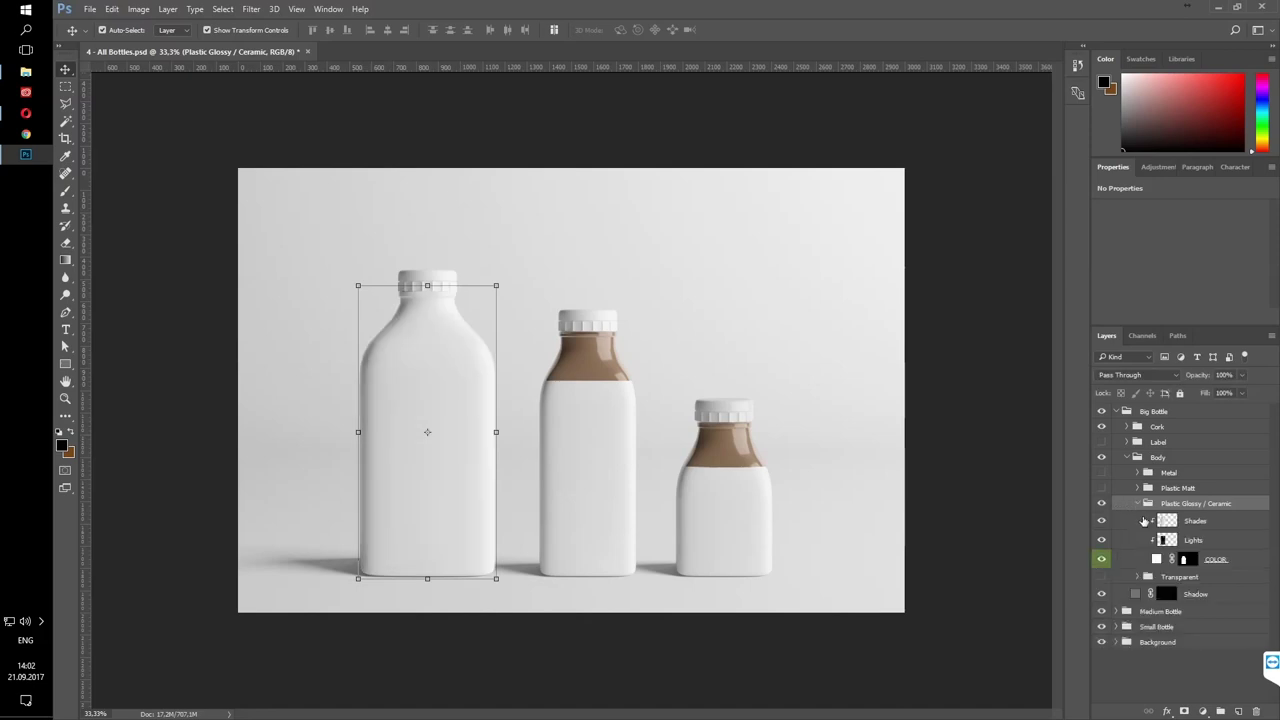
{"action": "double_click", "coordinate": [1156, 560]}
{"action": "left_click", "coordinate": [902, 335]}
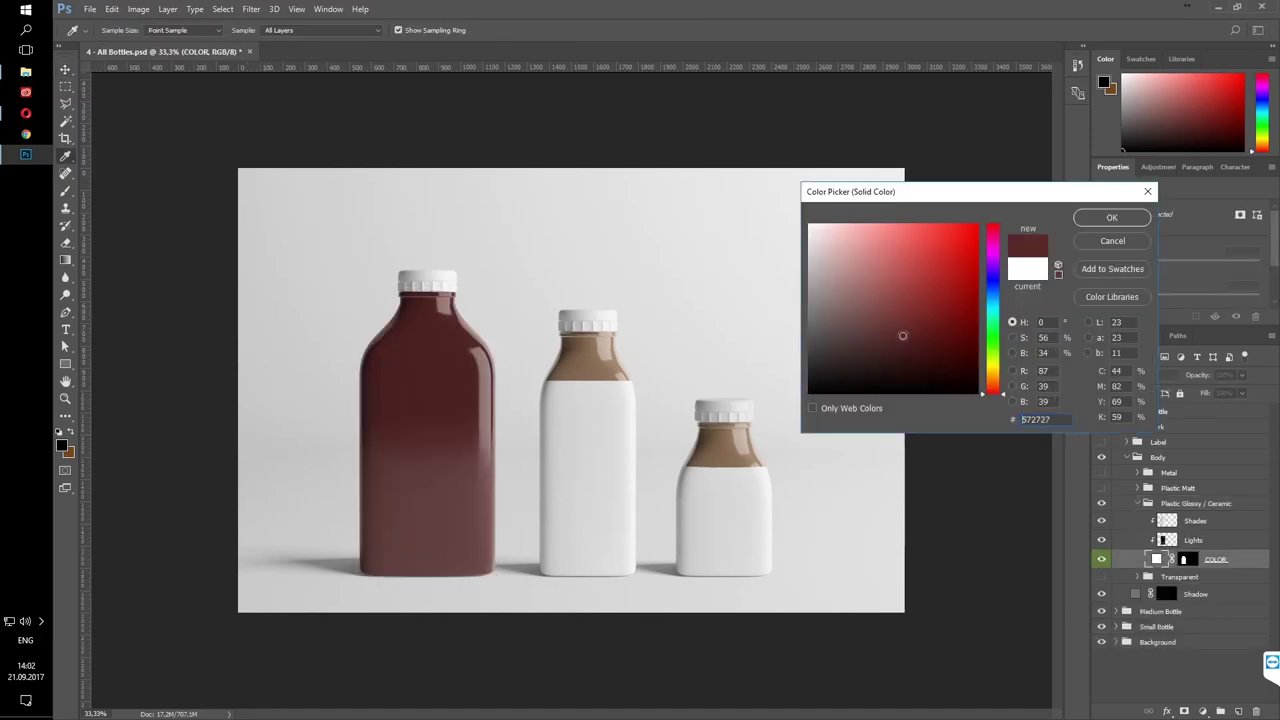
{"action": "left_click_drag", "start_coordinate": [902, 335], "coordinate": [897, 328]}
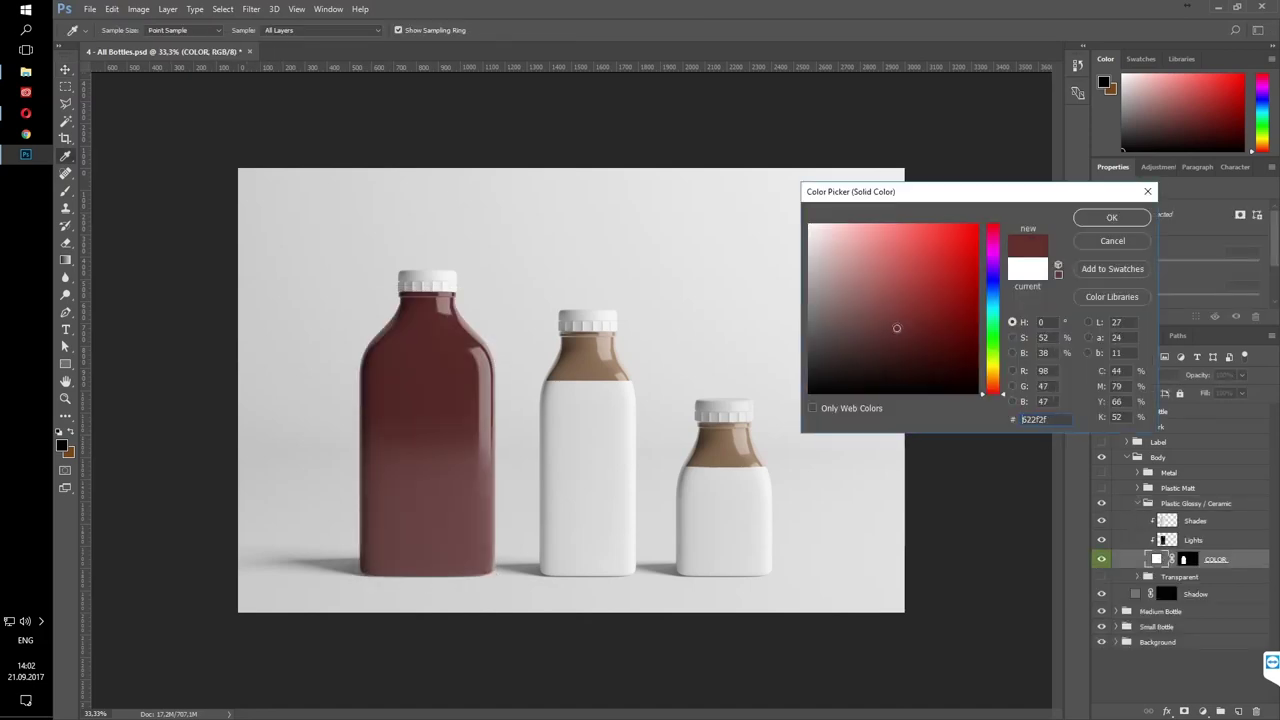
{"action": "left_click", "coordinate": [1111, 217]}
Lower the body highlights to about 37% opacity, then restore them to full strength
{"action": "left_click", "coordinate": [1193, 540]}
{"action": "left_click", "coordinate": [1242, 375]}
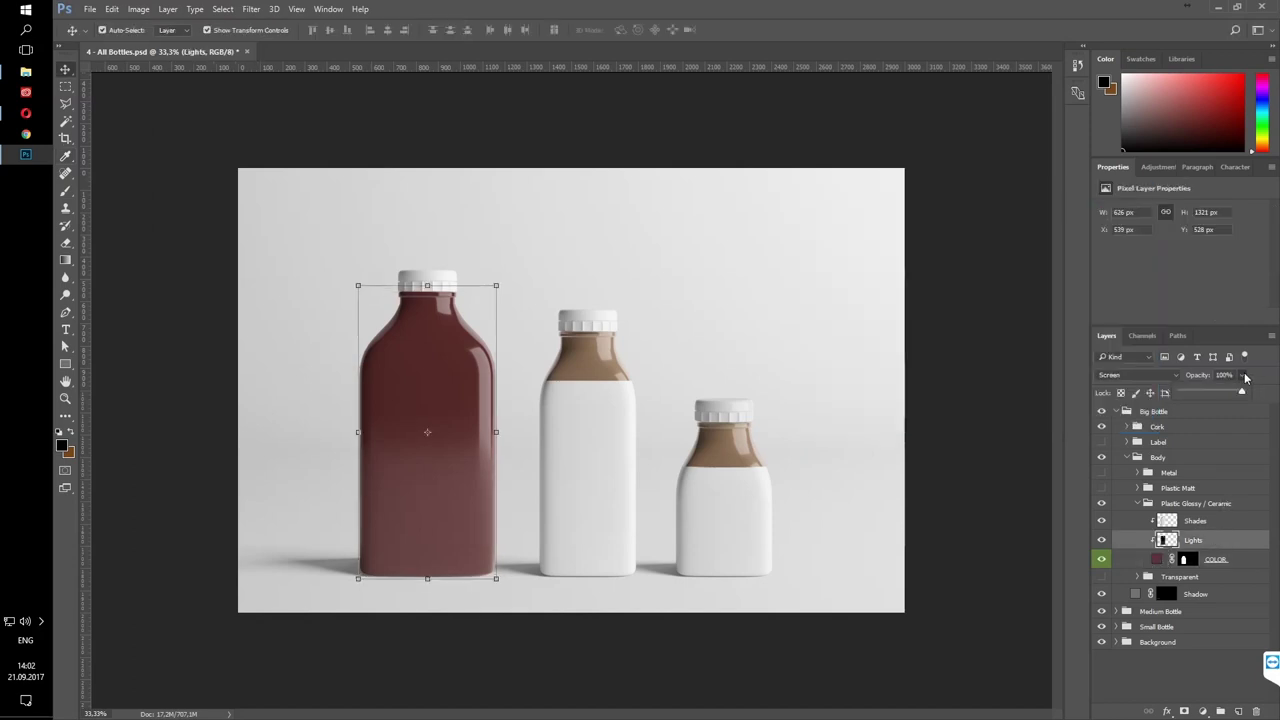
{"action": "left_click_drag", "start_coordinate": [1246, 392], "coordinate": [1176, 393]}
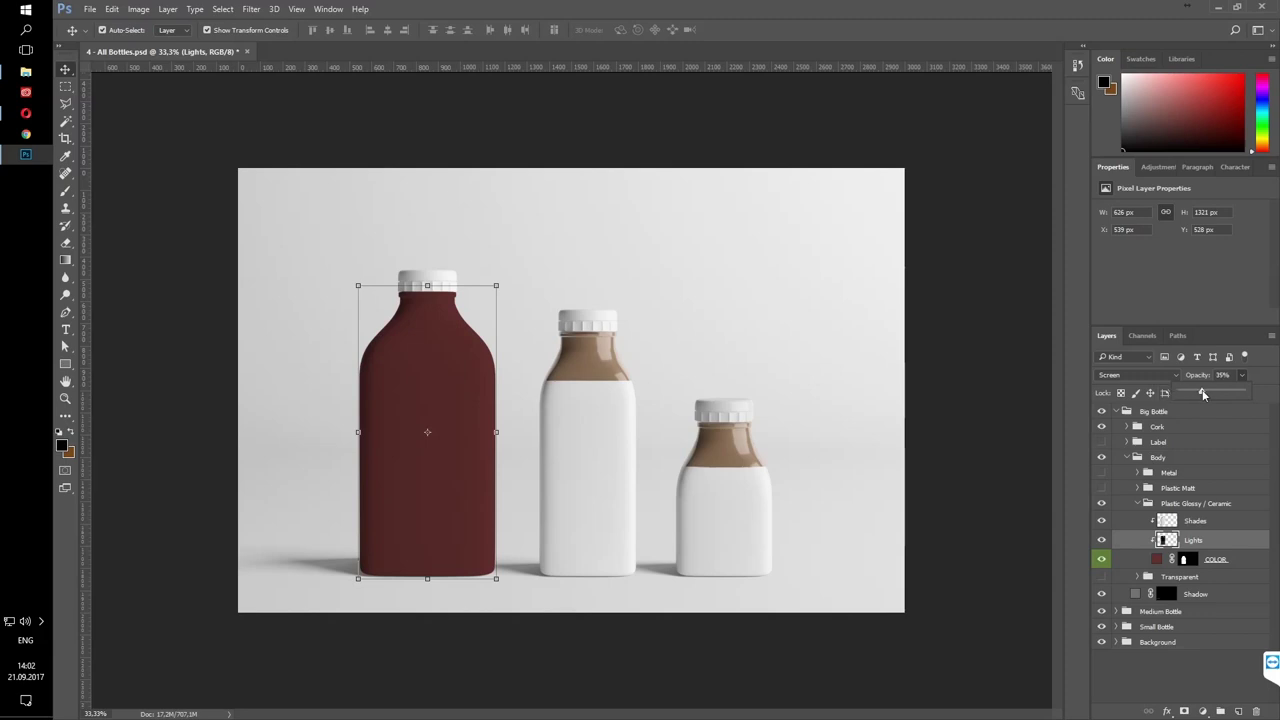
{"action": "left_click_drag", "start_coordinate": [1176, 393], "coordinate": [1246, 393]}
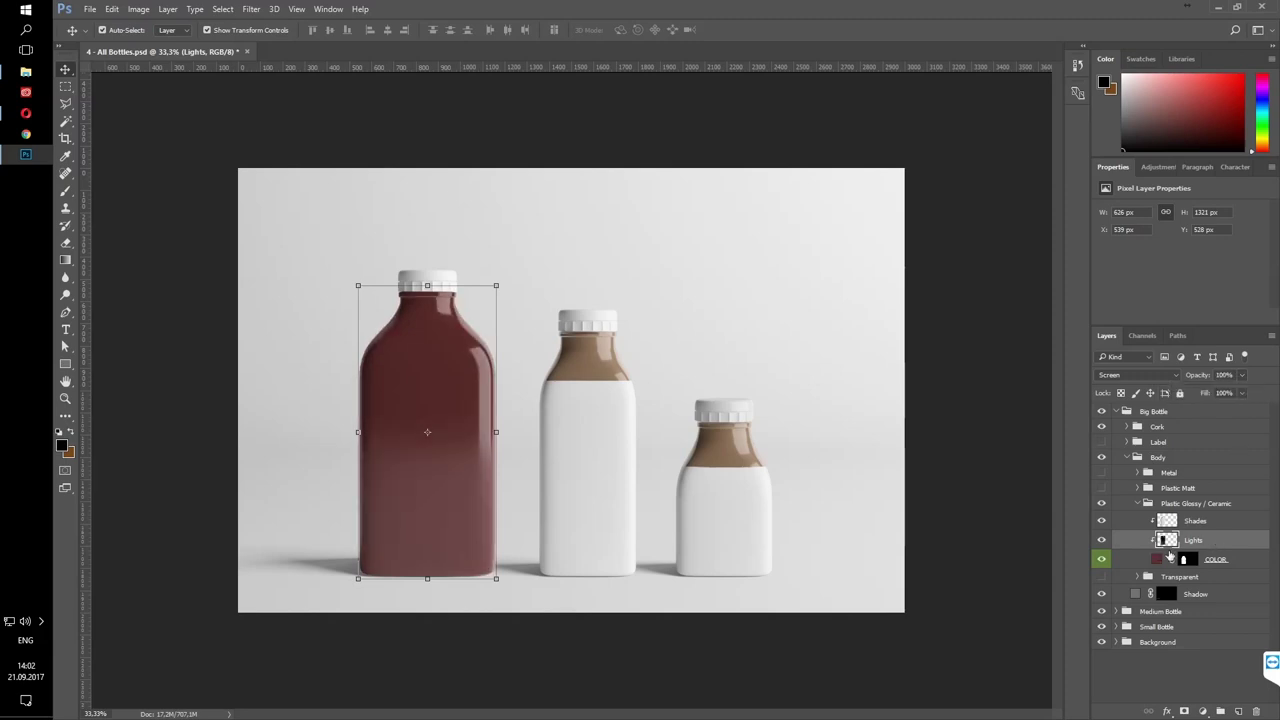
Change the body COLOR fill to white ffffff and hide the glossy ceramic finish
{"action": "double_click", "coordinate": [1157, 559]}
{"action": "type", "text": "ffffff"}
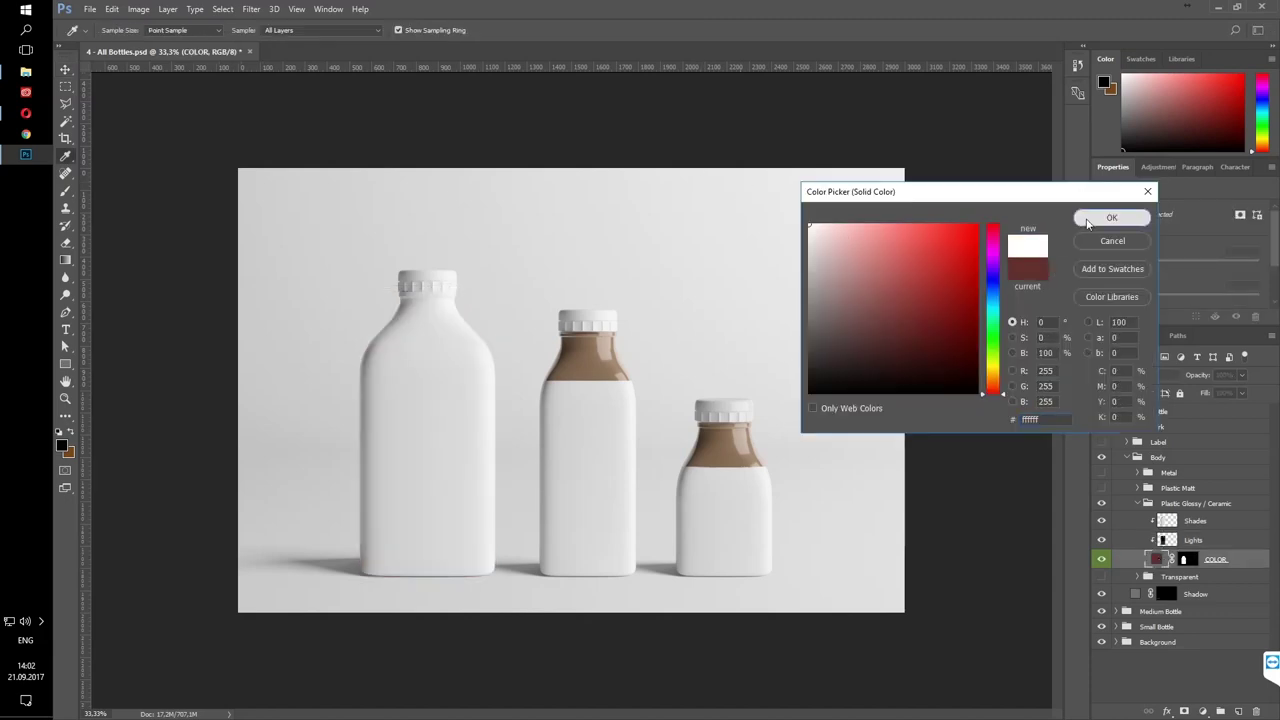
{"action": "left_click", "coordinate": [1111, 217]}
{"action": "left_click", "coordinate": [1146, 503]}
{"action": "left_click", "coordinate": [1101, 503]}
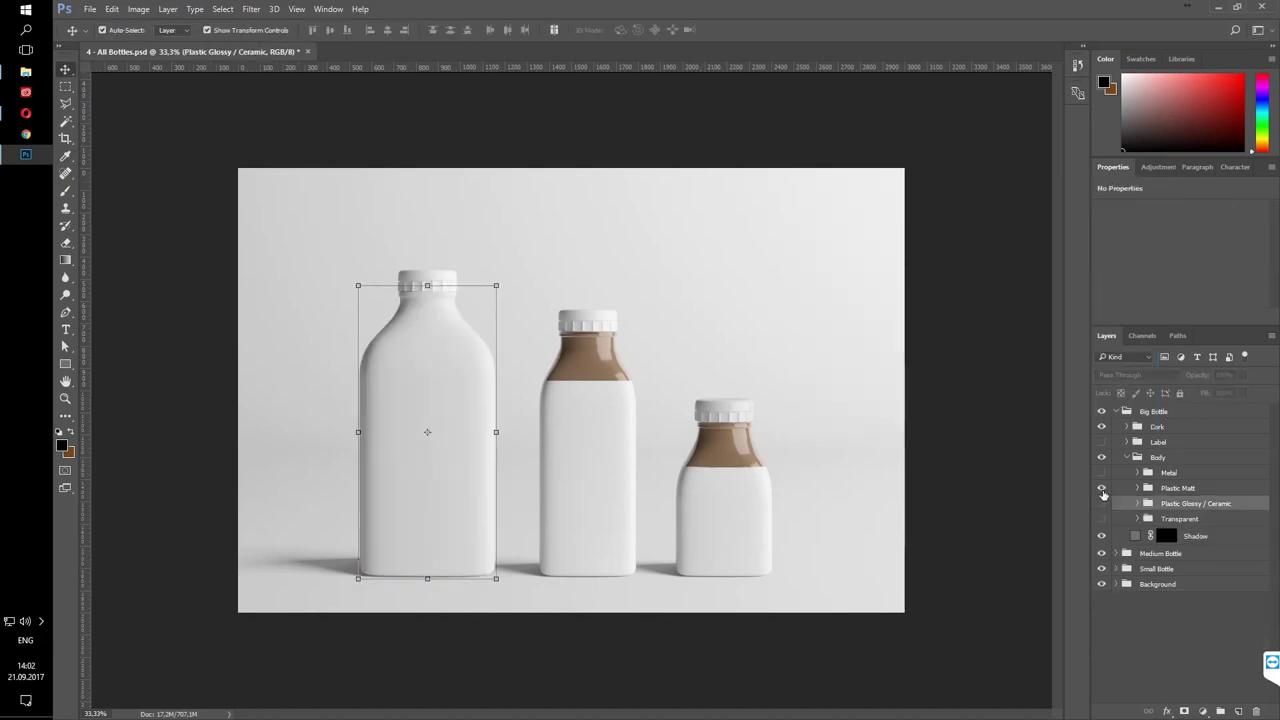
Show the Plastic Matt finish and try dark red and dark grey body colours, then cancel
{"action": "left_click", "coordinate": [1101, 488]}
{"action": "left_click", "coordinate": [1175, 488]}
{"action": "left_click", "coordinate": [1137, 488]}
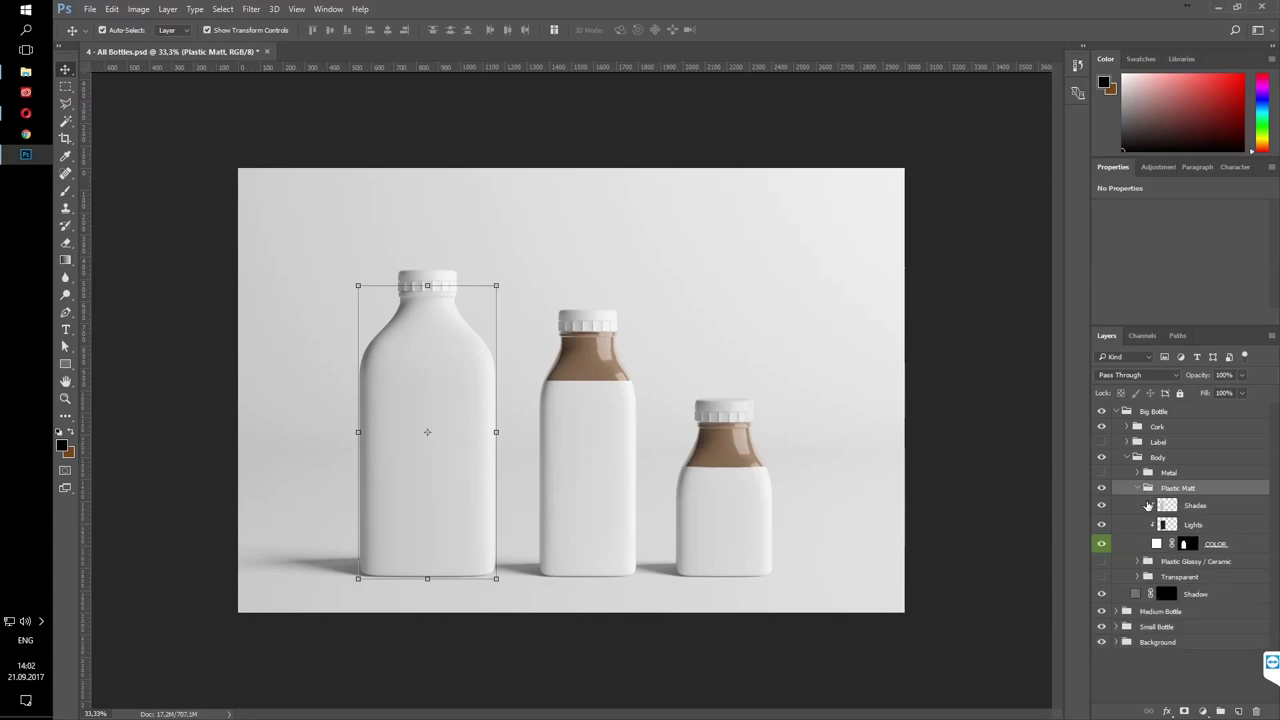
{"action": "double_click", "coordinate": [1157, 544]}
{"action": "mouse_move", "coordinate": [957, 349]}
{"action": "left_mouse_down"}
{"action": "mouse_move", "coordinate": [951, 324]}
{"action": "mouse_move", "coordinate": [938, 349]}
{"action": "mouse_move", "coordinate": [785, 390]}
{"action": "left_mouse_up"}
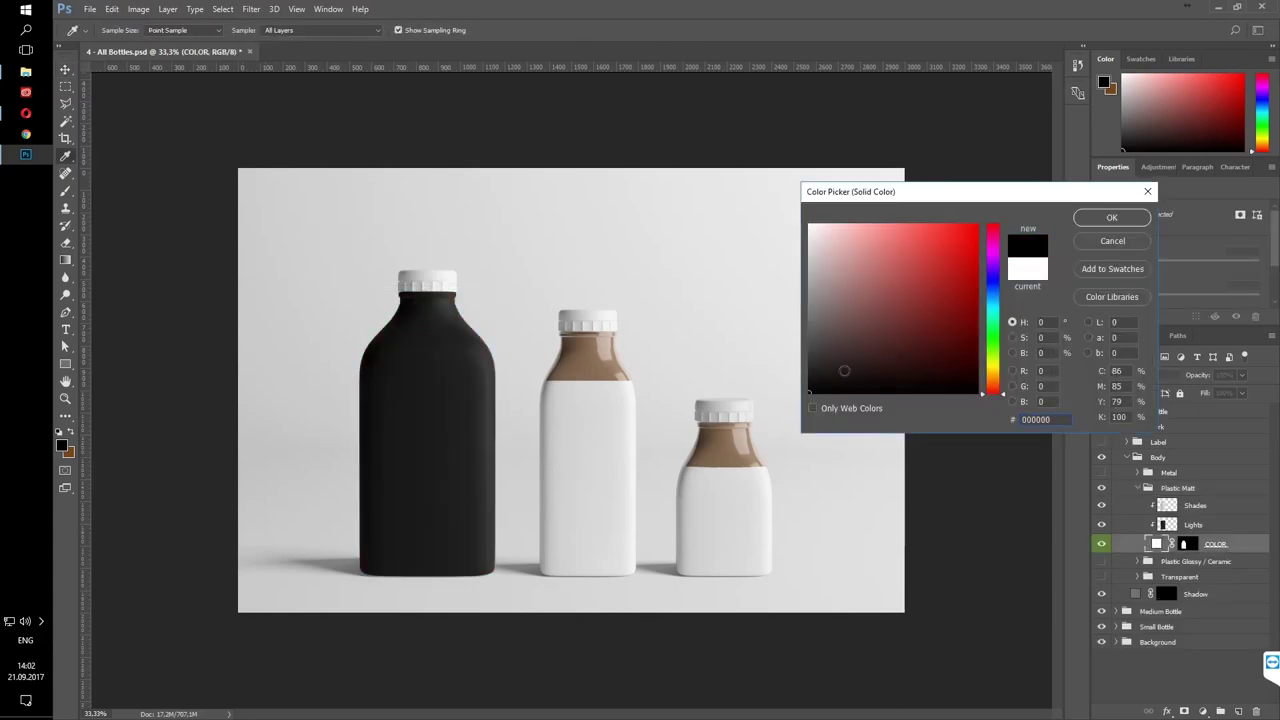
{"action": "left_click_drag", "start_coordinate": [860, 350], "coordinate": [777, 341]}
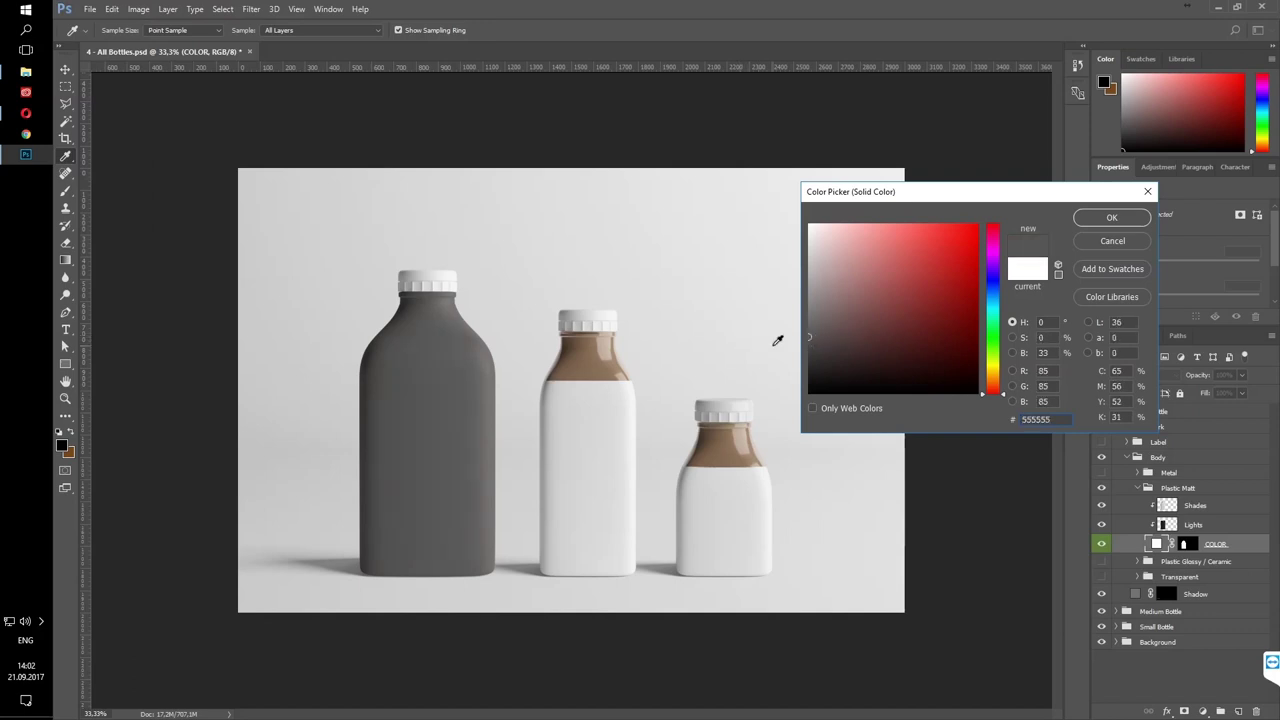
{"action": "left_click", "coordinate": [1110, 242]}
{"action": "key", "text": "v"}
Hide Plastic Matt and turn on the Metal body finish
{"action": "left_click", "coordinate": [1137, 488]}
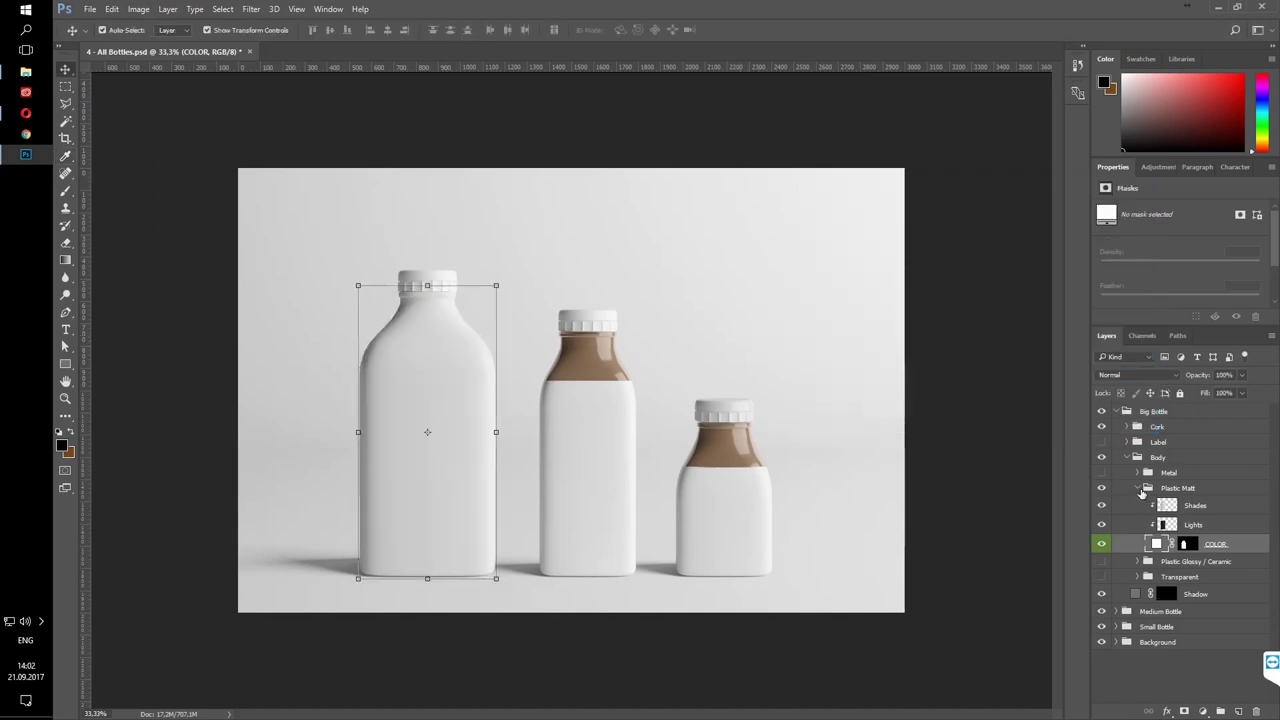
{"action": "left_click", "coordinate": [1103, 488]}
{"action": "left_click", "coordinate": [1102, 472]}
Expand the Metal group and toggle its colour tint and Levels adjustments to compare
{"action": "left_click", "coordinate": [1146, 472]}
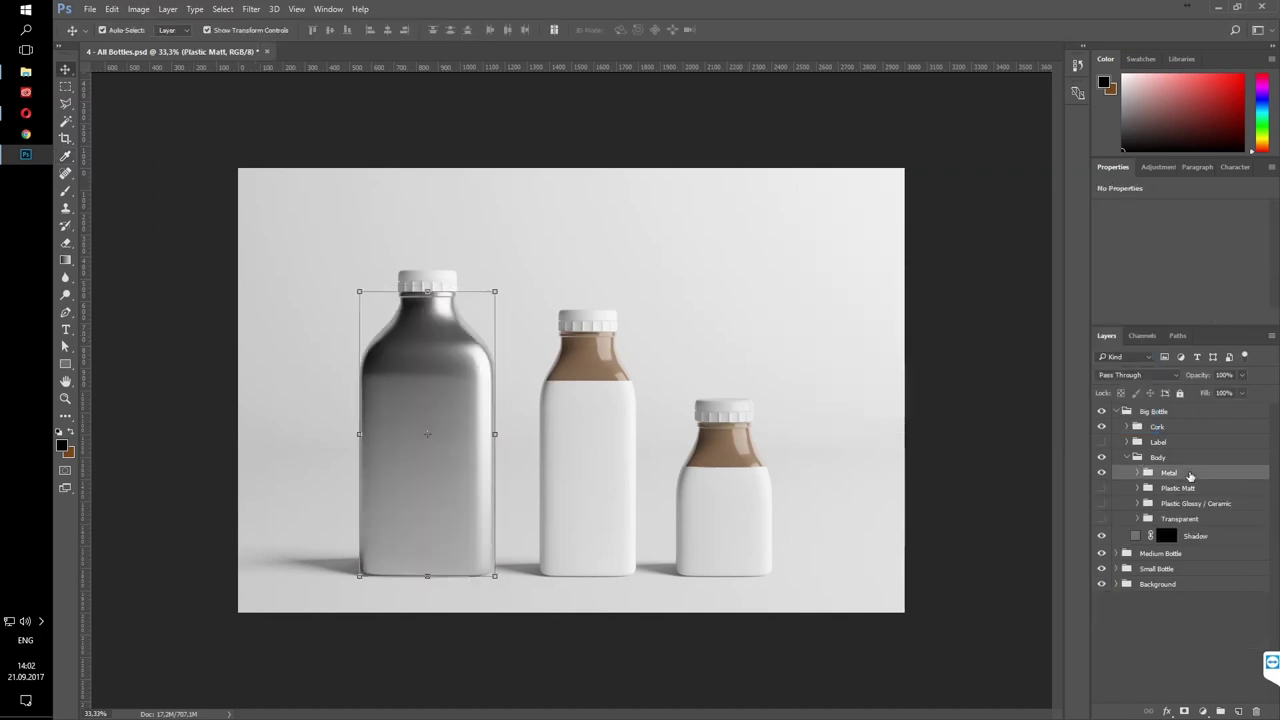
{"action": "left_click", "coordinate": [1137, 472]}
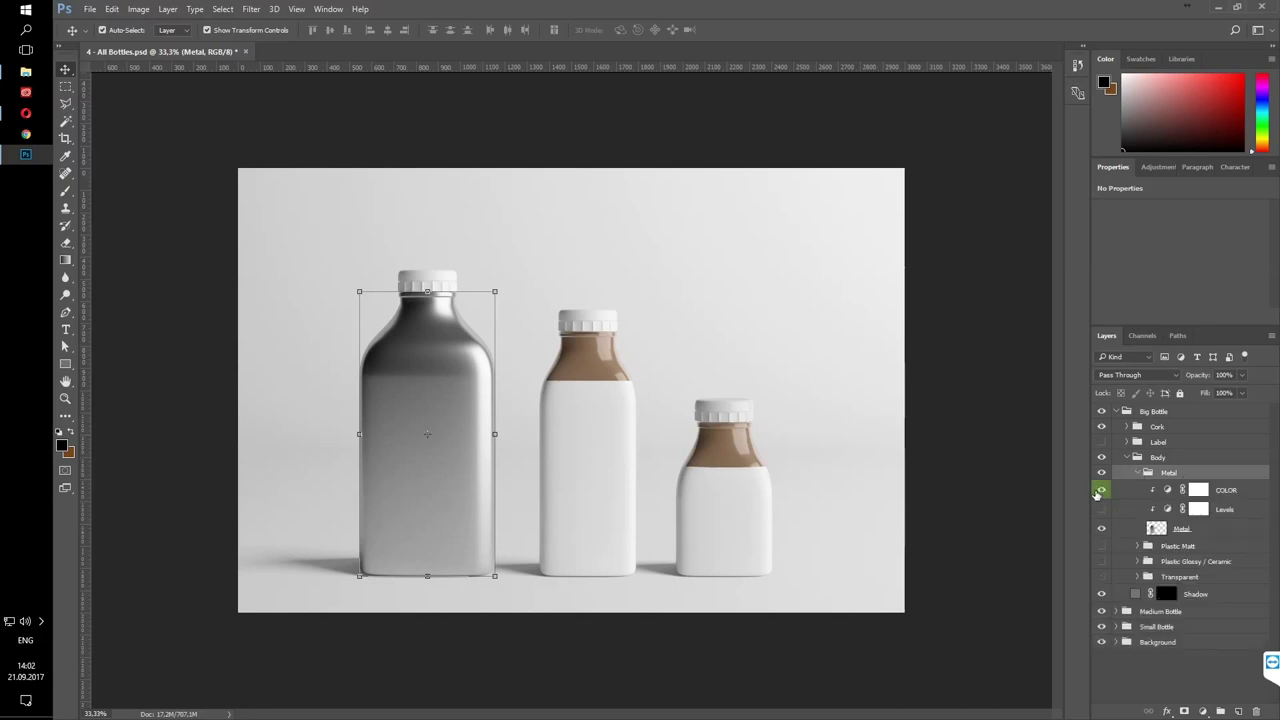
{"action": "left_click", "coordinate": [1101, 489]}
{"action": "left_click", "coordinate": [1102, 509]}
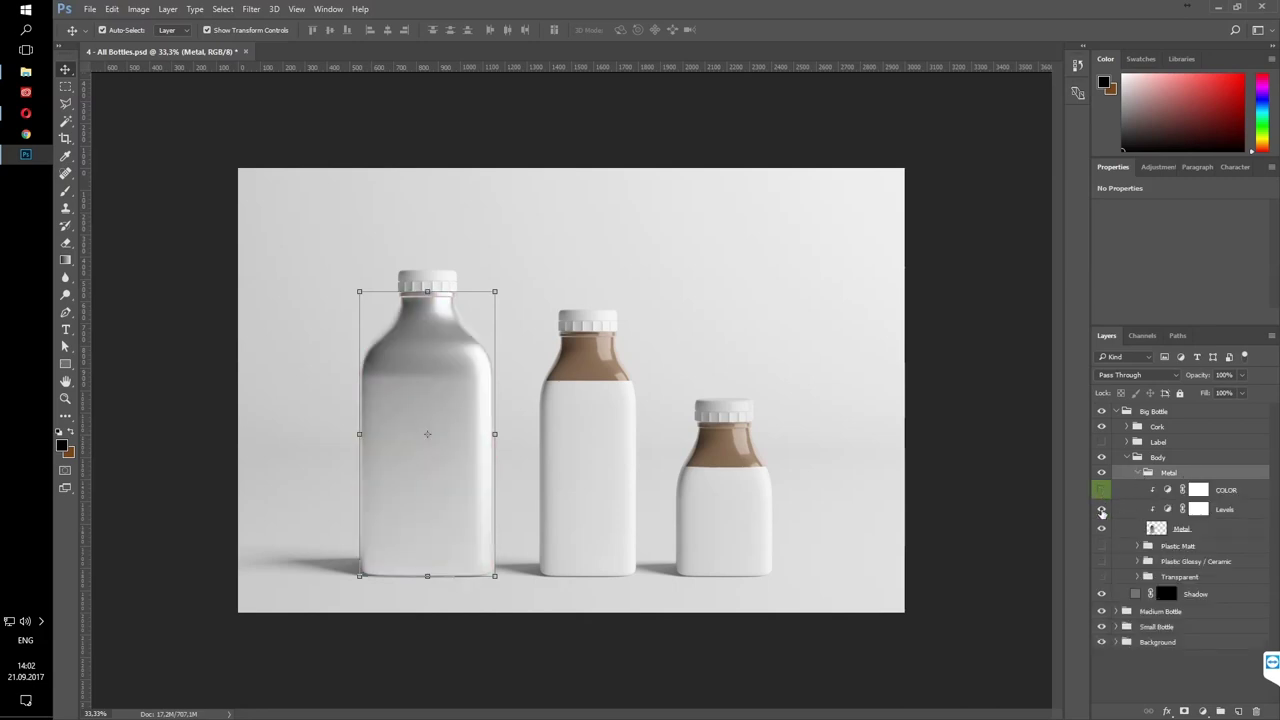
{"action": "left_click", "coordinate": [1102, 510]}
{"action": "left_click", "coordinate": [1102, 510]}
Darken the metal Hue/Saturation tint towards gold, then hide both the tint and Levels
{"action": "left_click", "coordinate": [1226, 490]}
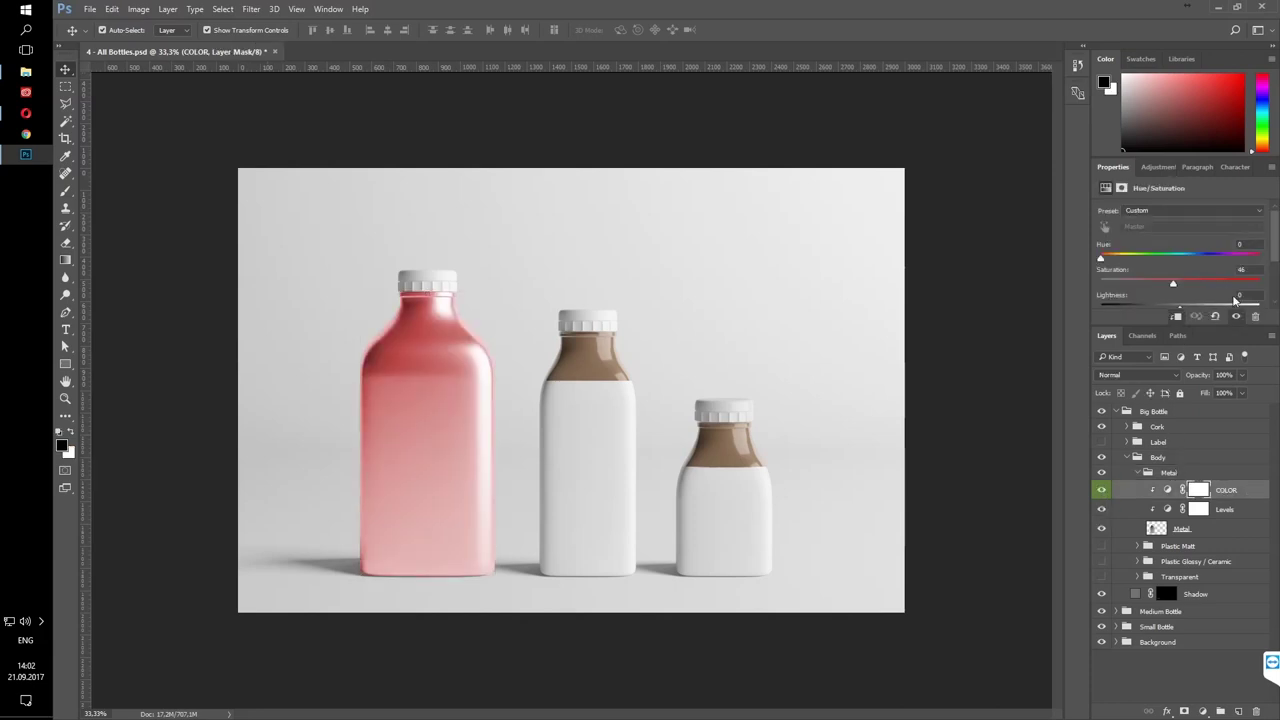
{"action": "mouse_move", "coordinate": [1181, 306]}
{"action": "left_mouse_down"}
{"action": "mouse_move", "coordinate": [1150, 306]}
{"action": "mouse_move", "coordinate": [1127, 261]}
{"action": "left_mouse_up"}
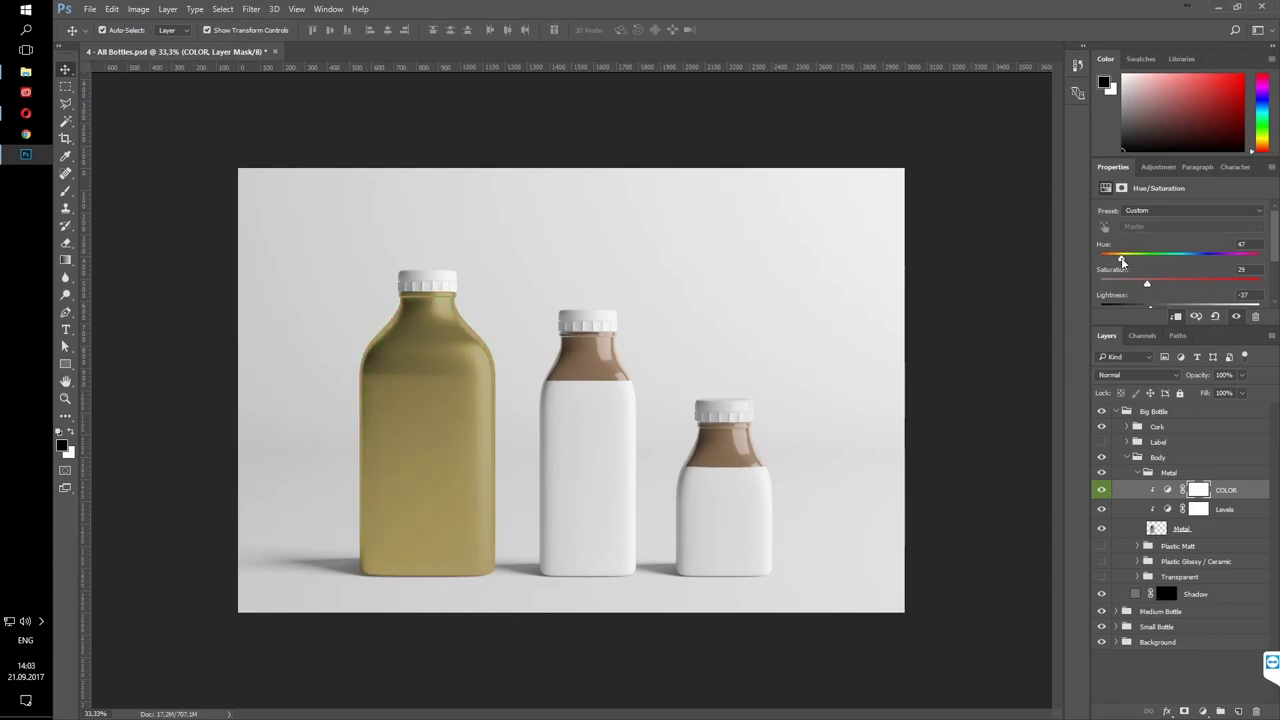
{"action": "left_click_drag", "start_coordinate": [1152, 310], "coordinate": [1164, 310]}
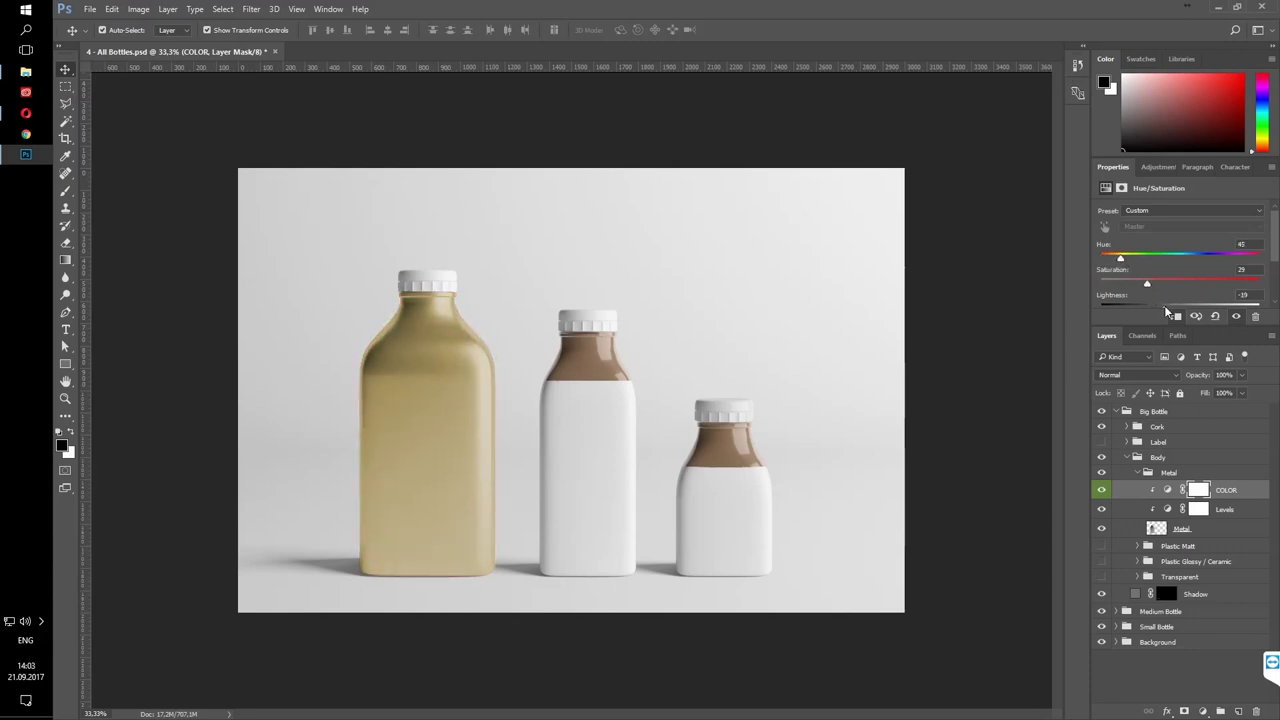
{"action": "left_click", "coordinate": [1010, 344]}
{"action": "left_click", "coordinate": [1103, 510]}
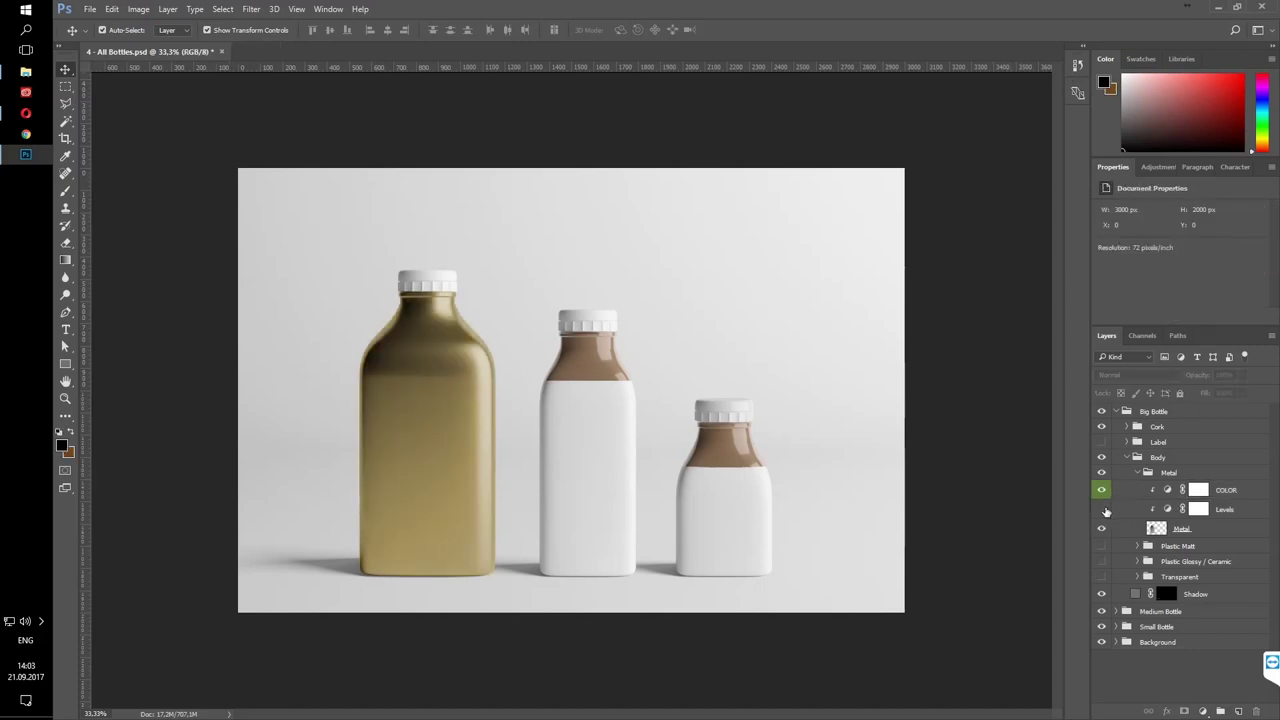
{"action": "left_click", "coordinate": [1102, 490]}
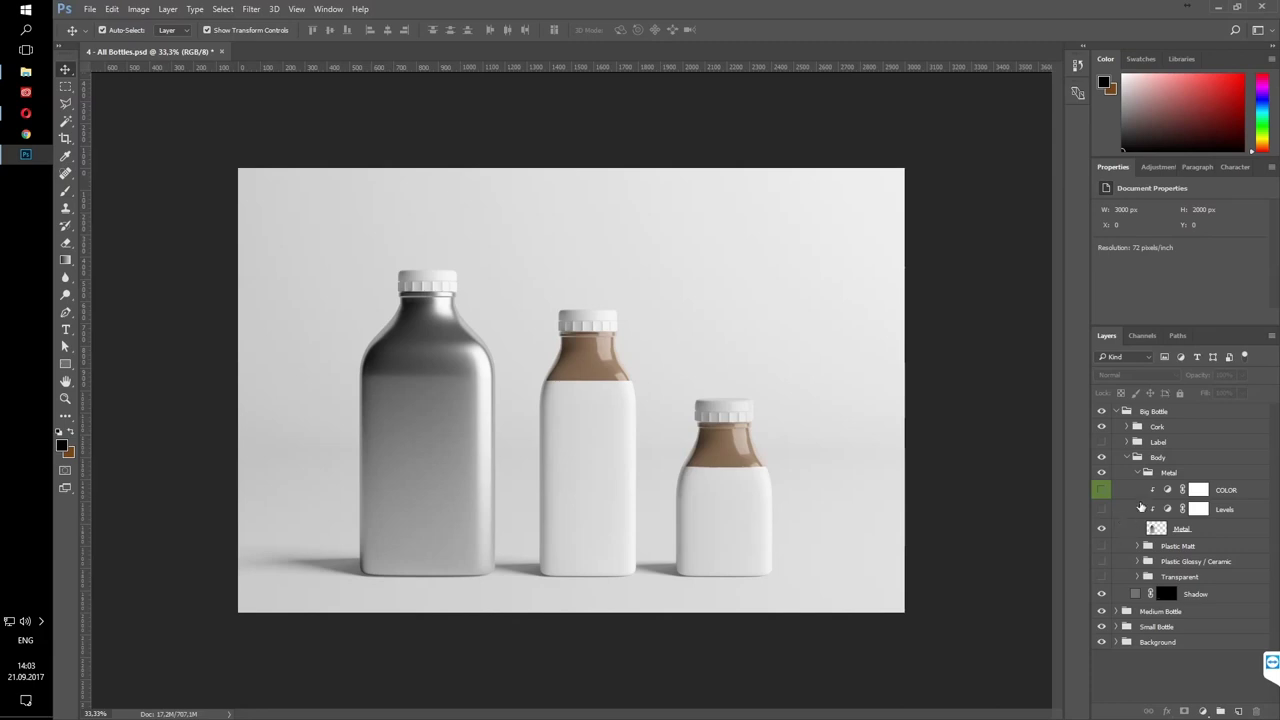
Swap the Metal body back to transparent glass and expand the Cork materials
{"action": "left_click", "coordinate": [1137, 472]}
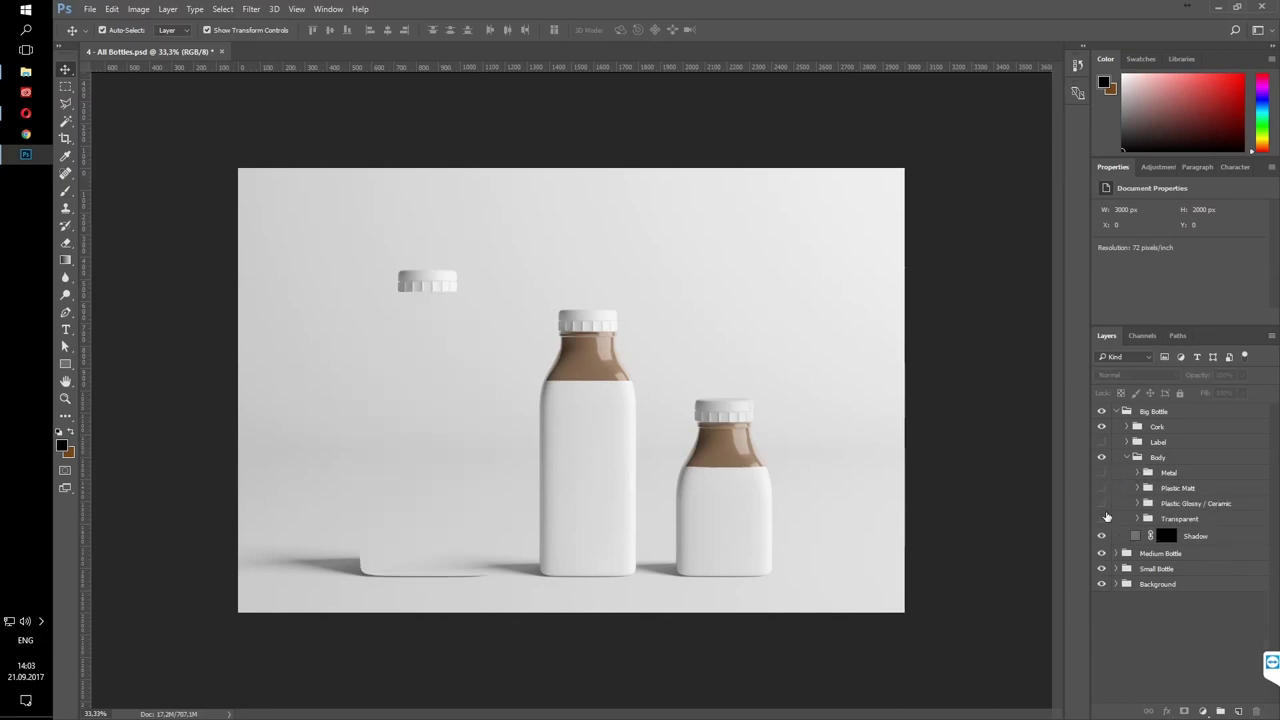
{"action": "left_click", "coordinate": [1102, 518]}
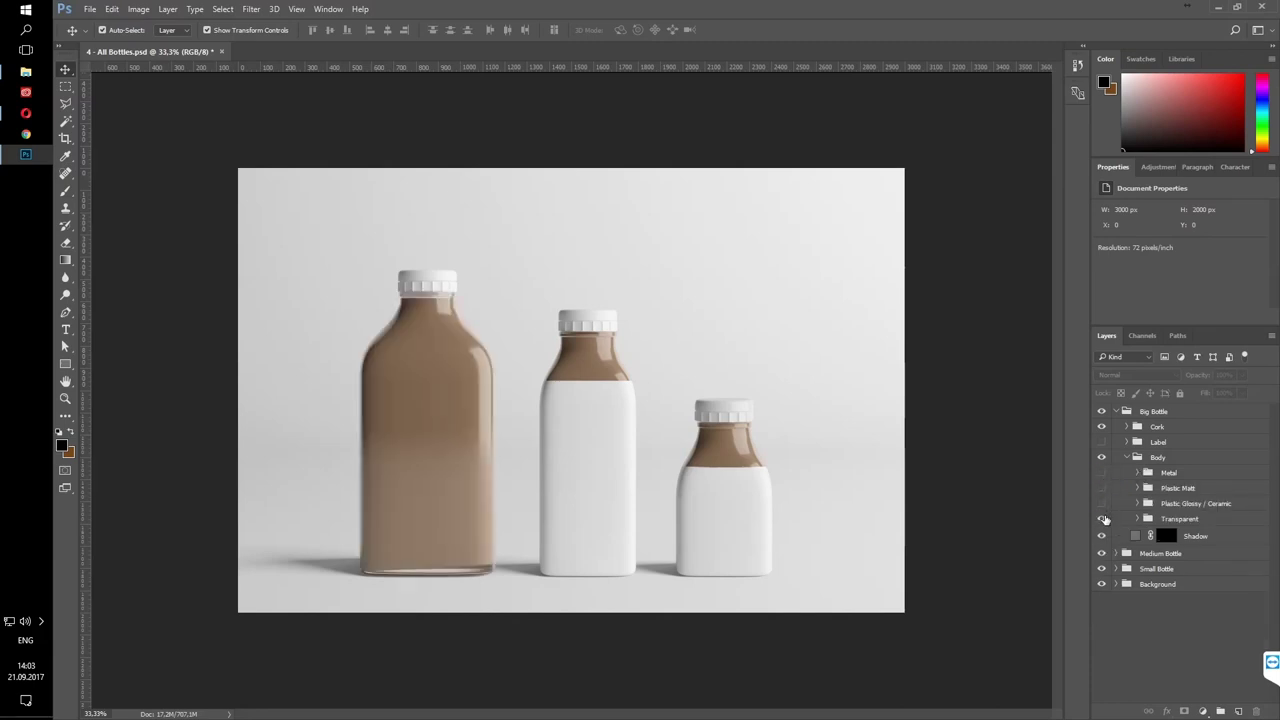
{"action": "left_click", "coordinate": [1127, 457]}
{"action": "left_click", "coordinate": [1127, 426]}
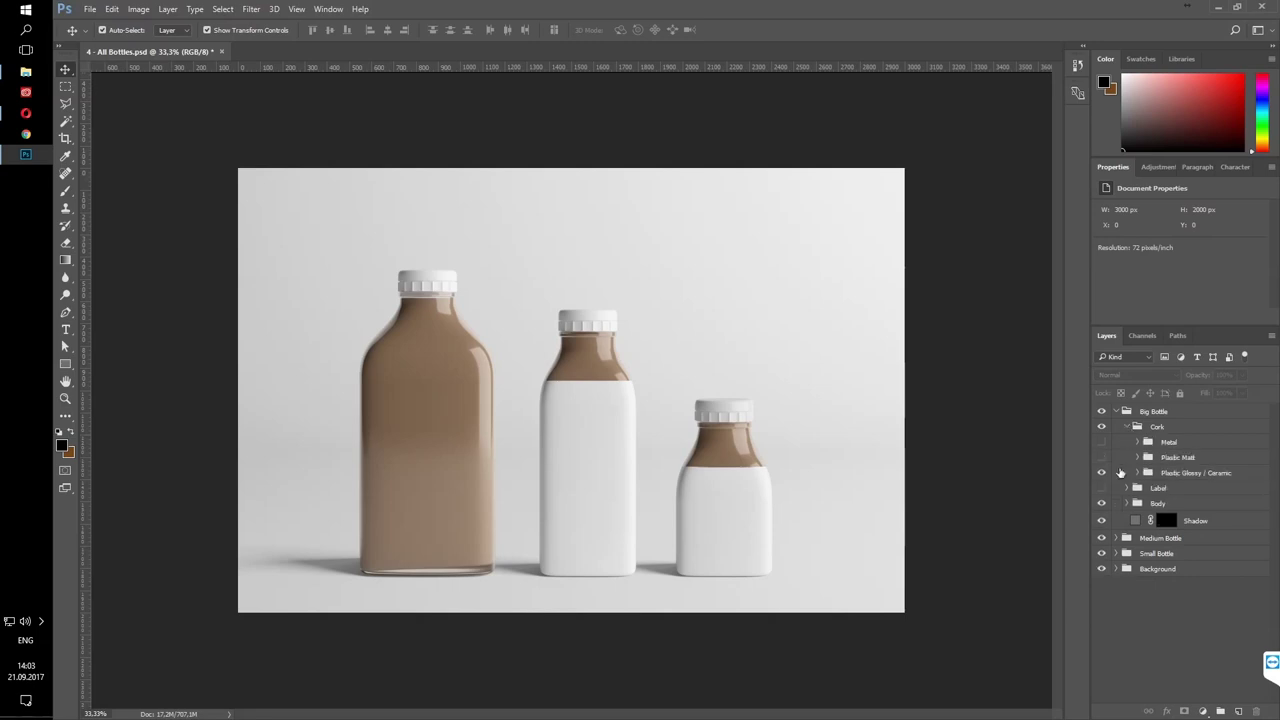
Set the cork's Plastic Glossy COLOR fill to near-black #2c2828
{"action": "left_click", "coordinate": [1137, 472]}
{"action": "left_click", "coordinate": [1137, 472]}
{"action": "double_click", "coordinate": [1157, 530]}
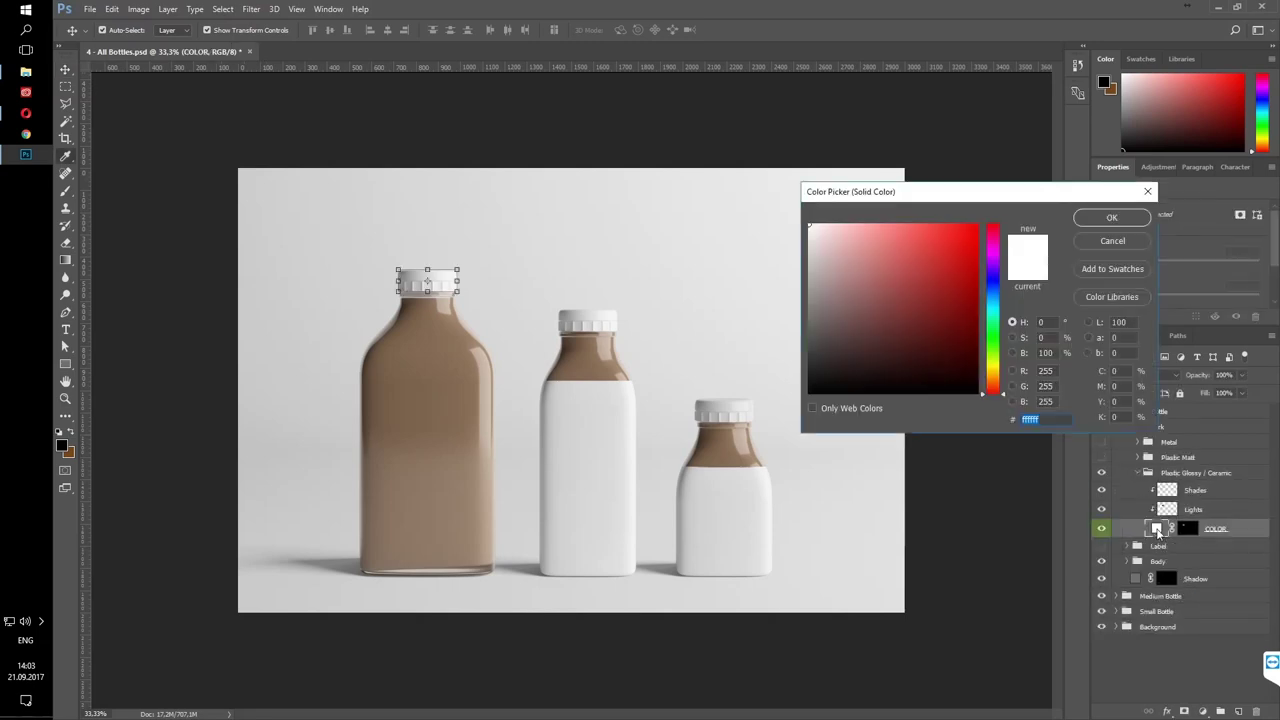
{"action": "left_click", "coordinate": [869, 365]}
{"action": "left_click", "coordinate": [825, 364]}
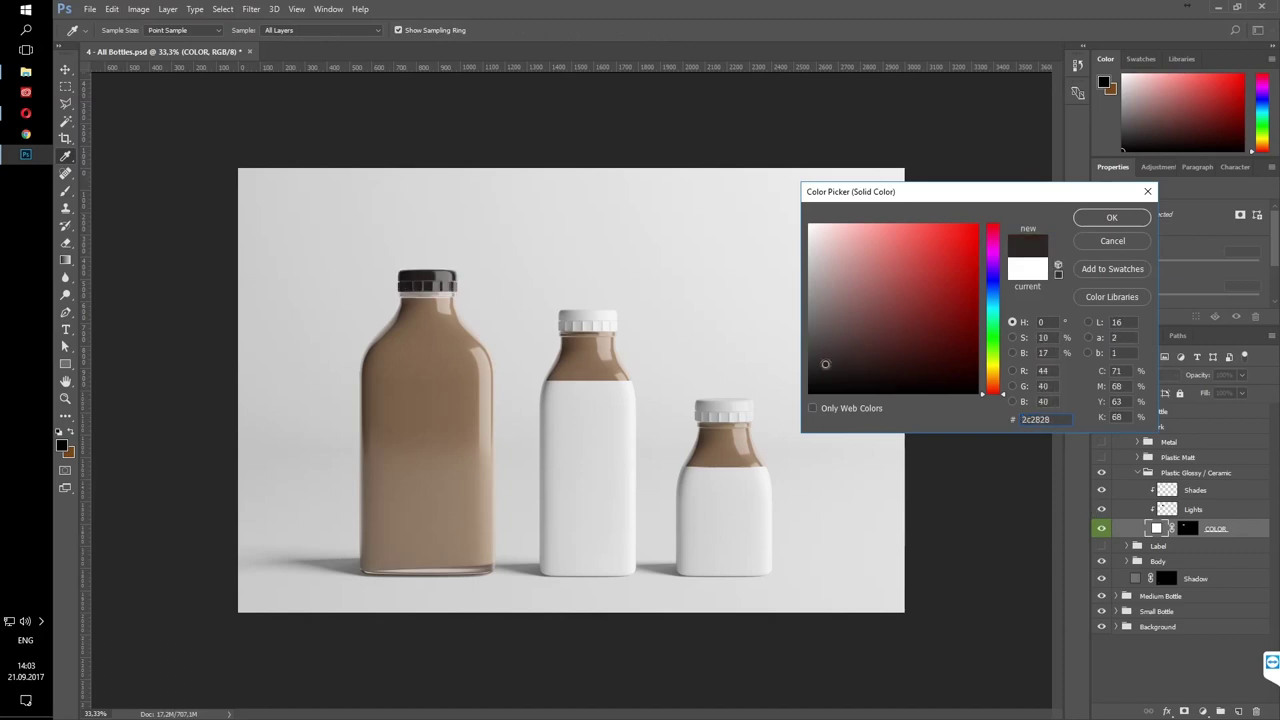
{"action": "left_click", "coordinate": [1111, 218]}
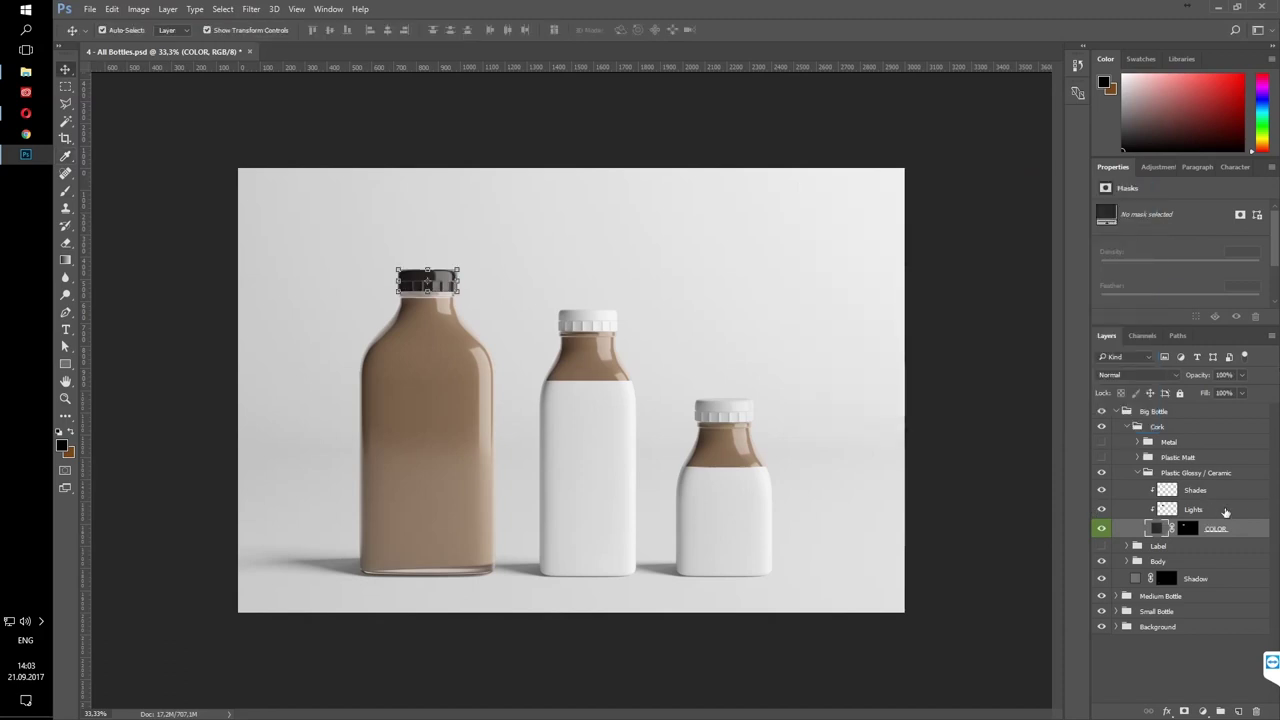
Test the cap highlight opacity, then swap the glossy cap for the matte plastic cap
{"action": "left_click", "coordinate": [1225, 512]}
{"action": "mouse_move", "coordinate": [1241, 376]}
{"action": "left_mouse_down"}
{"action": "mouse_move", "coordinate": [1186, 393]}
{"action": "mouse_move", "coordinate": [1270, 394]}
{"action": "left_mouse_up"}
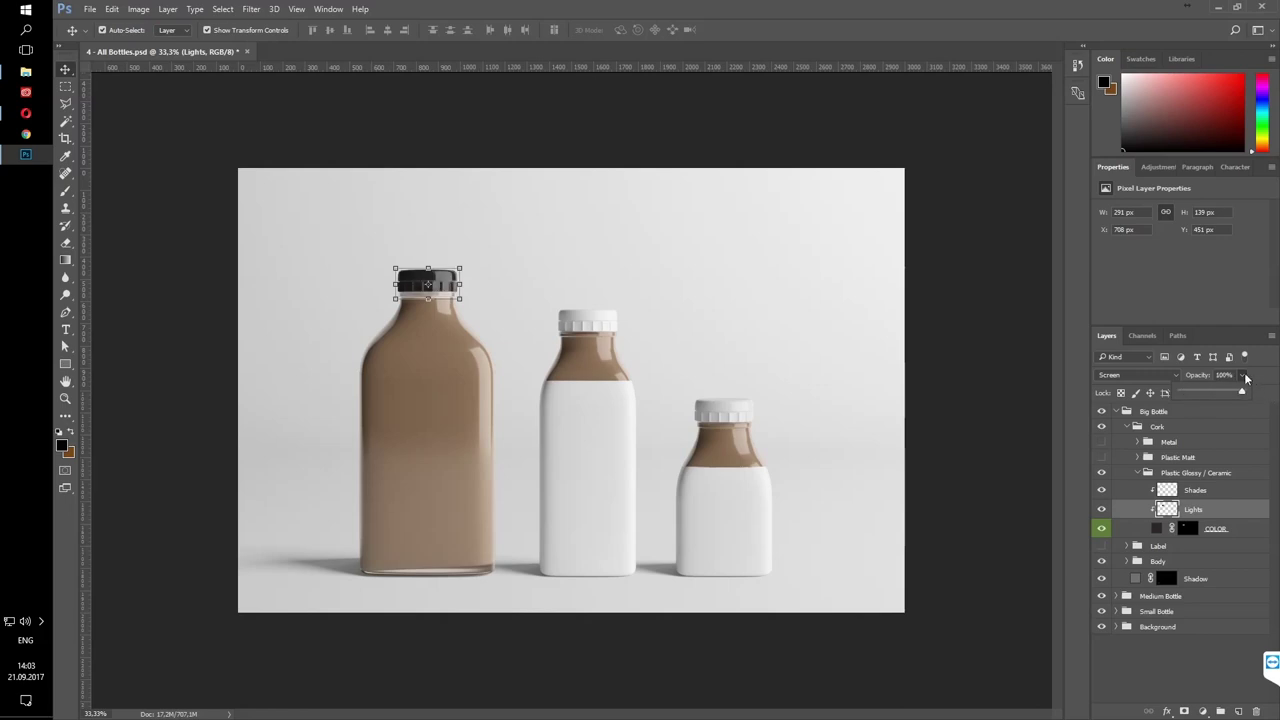
{"action": "left_click", "coordinate": [1246, 378]}
{"action": "left_click", "coordinate": [1137, 473]}
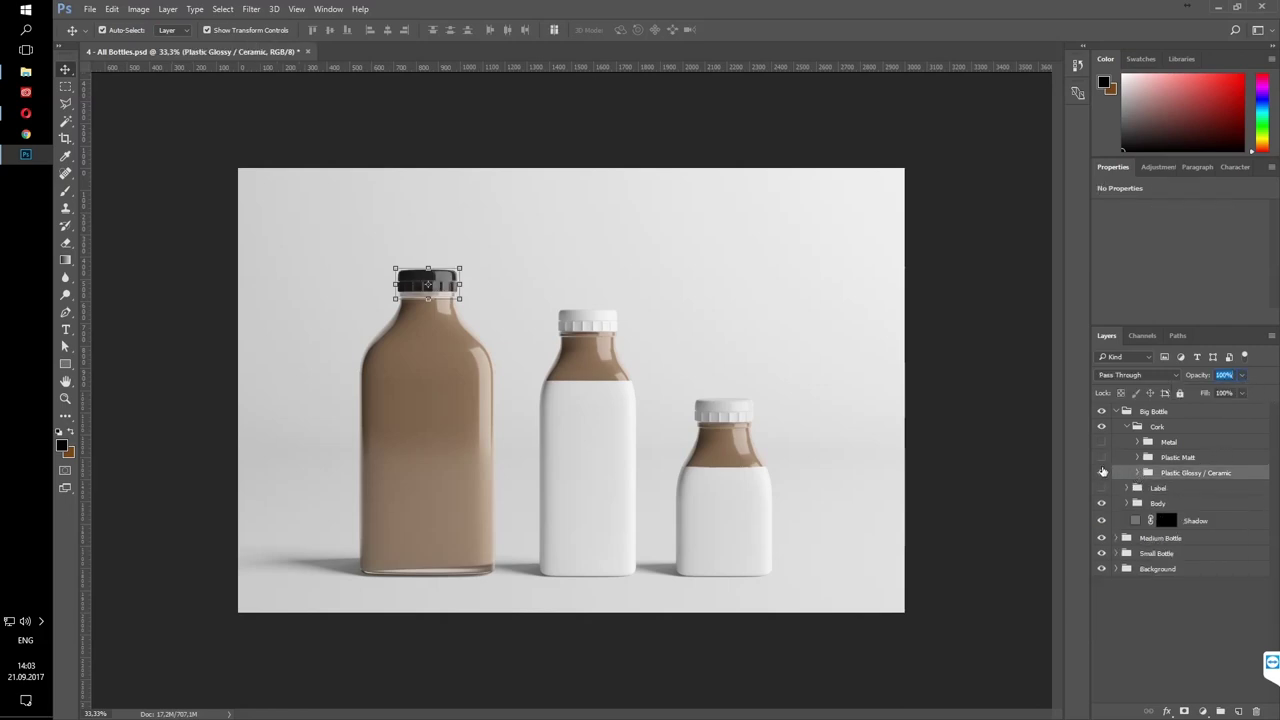
{"action": "left_click", "coordinate": [1101, 473]}
Try a black matte cap colour, cancel it, and switch the cap to the Metal finish
{"action": "left_click", "coordinate": [1137, 457]}
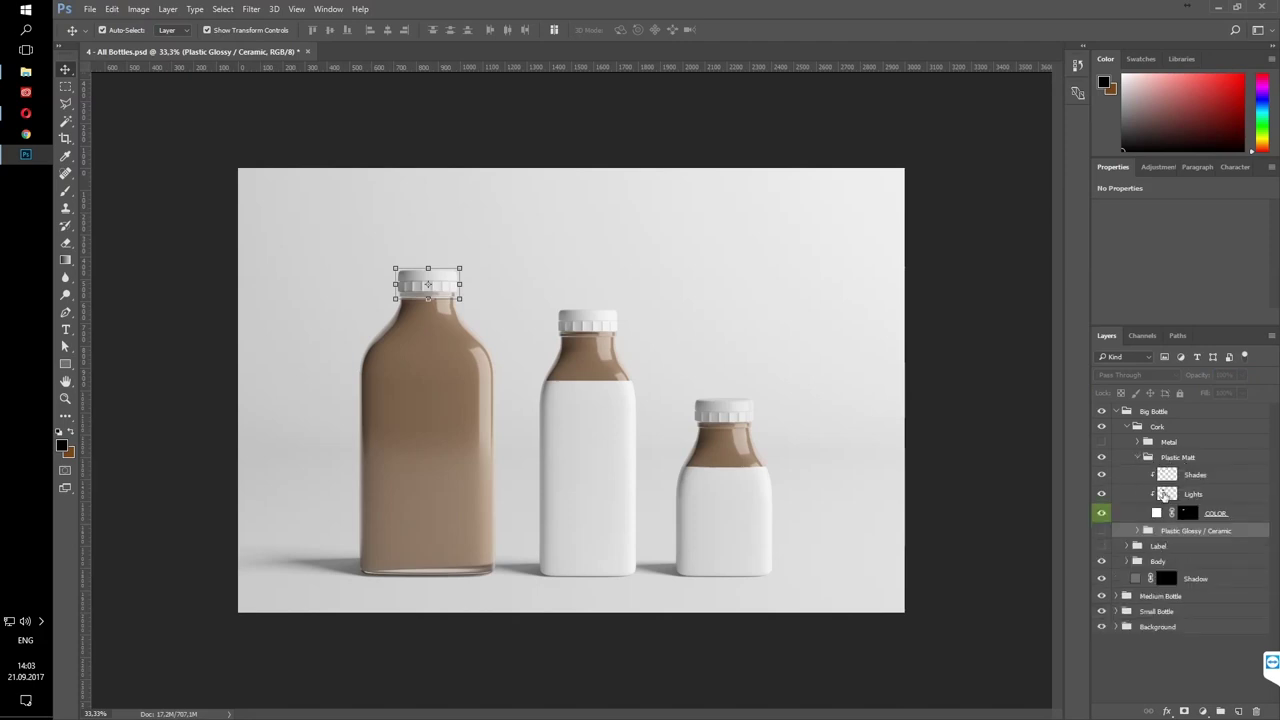
{"action": "double_click", "coordinate": [1157, 513]}
{"action": "left_click_drag", "start_coordinate": [938, 328], "coordinate": [833, 410]}
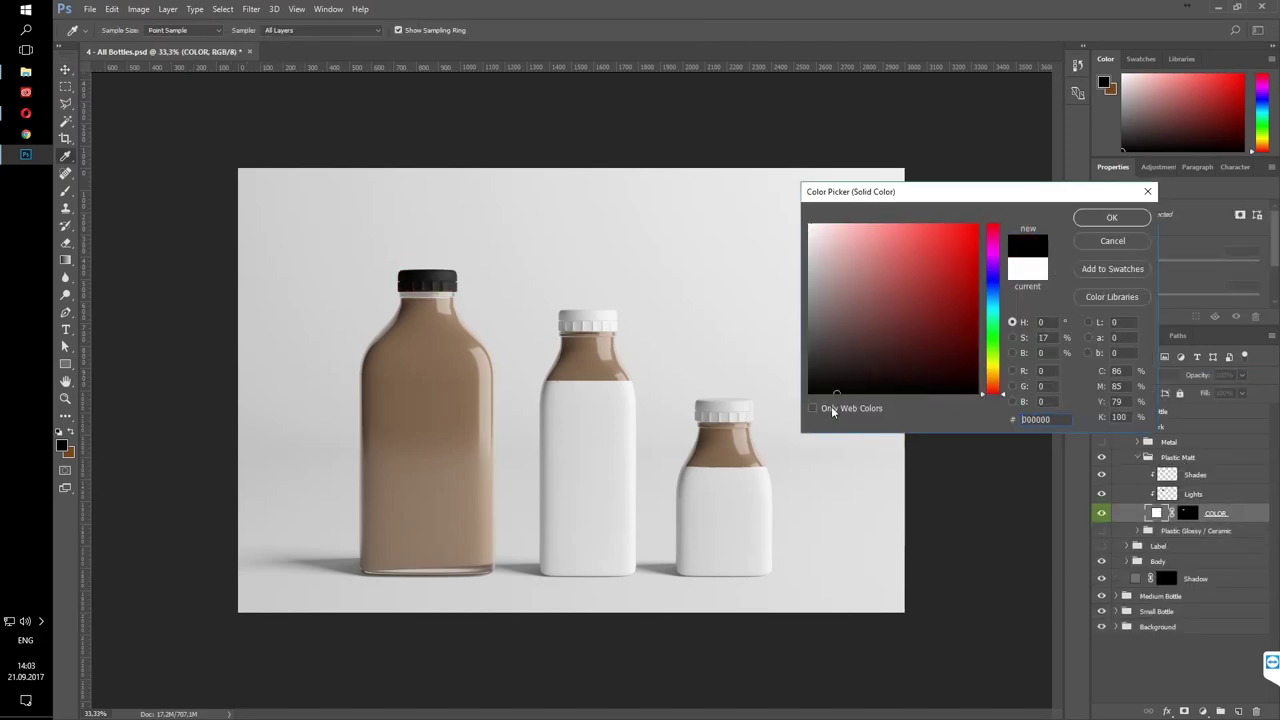
{"action": "left_click", "coordinate": [1108, 248]}
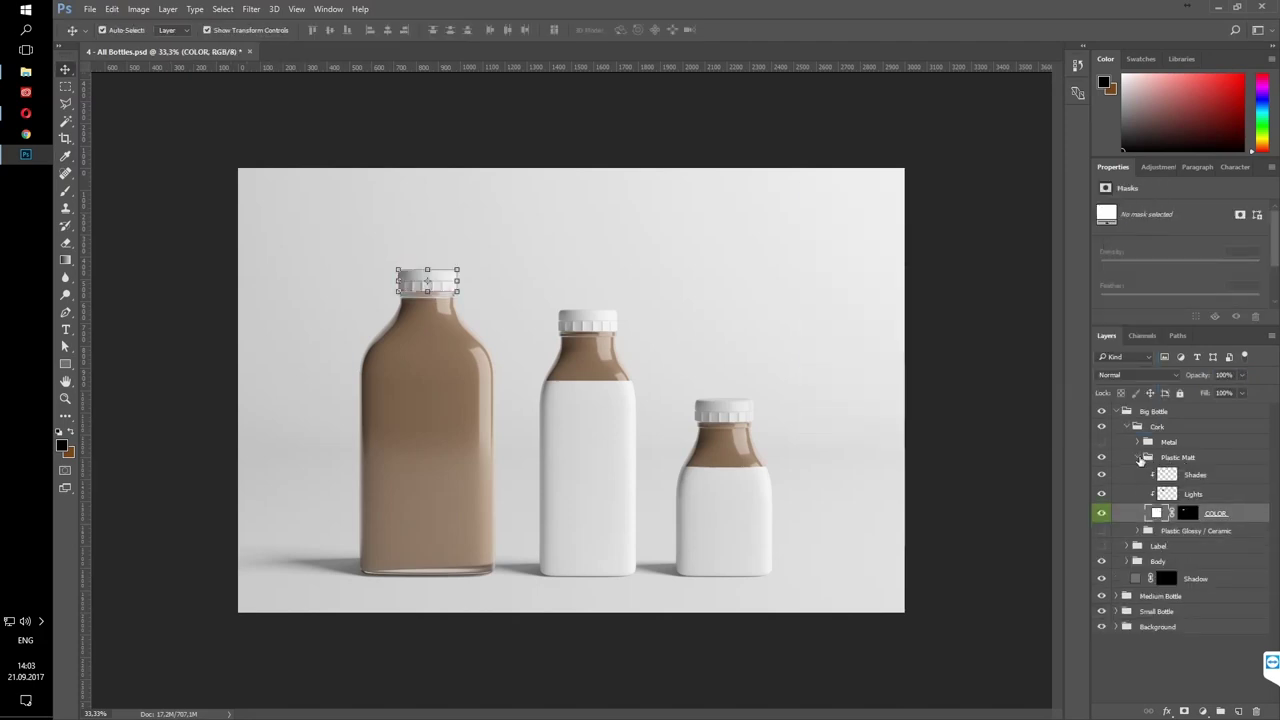
{"action": "left_click", "coordinate": [1140, 460]}
{"action": "left_click", "coordinate": [1101, 457]}
{"action": "left_click", "coordinate": [1101, 441]}
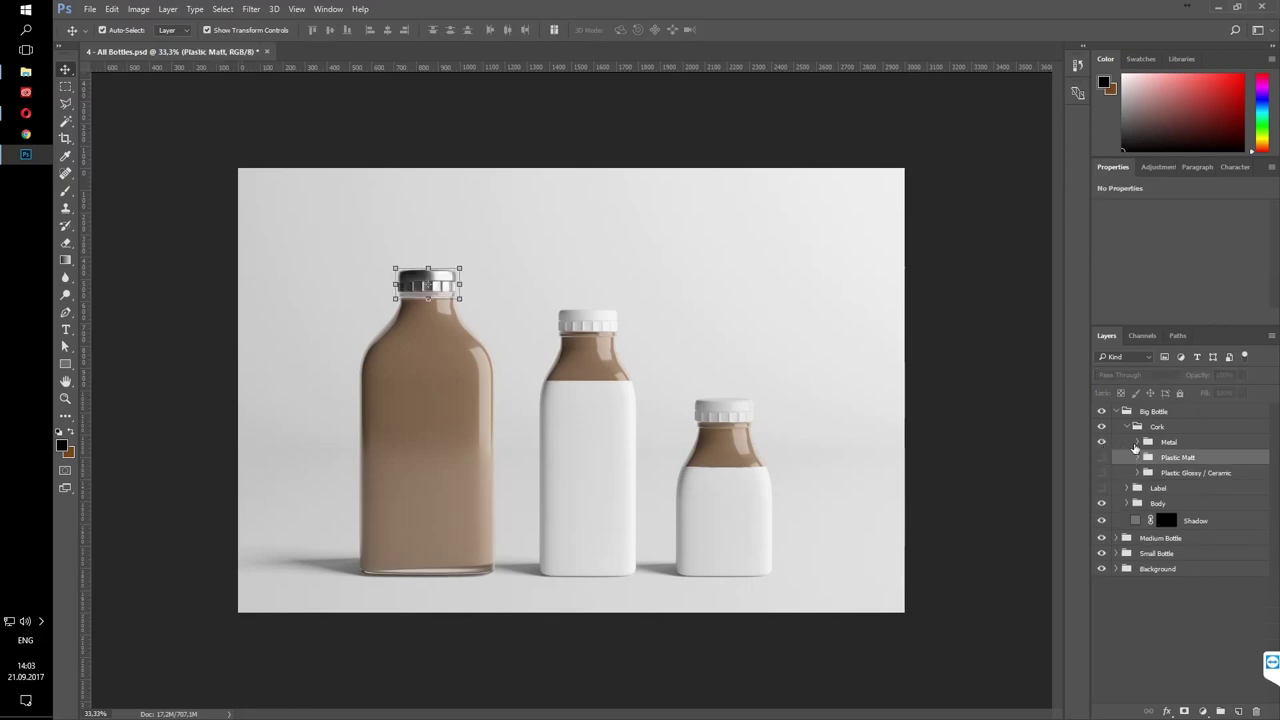
Try the red tint on the metal cap, then hide the metal cap
{"action": "left_click", "coordinate": [1137, 441]}
{"action": "left_click", "coordinate": [1206, 462]}
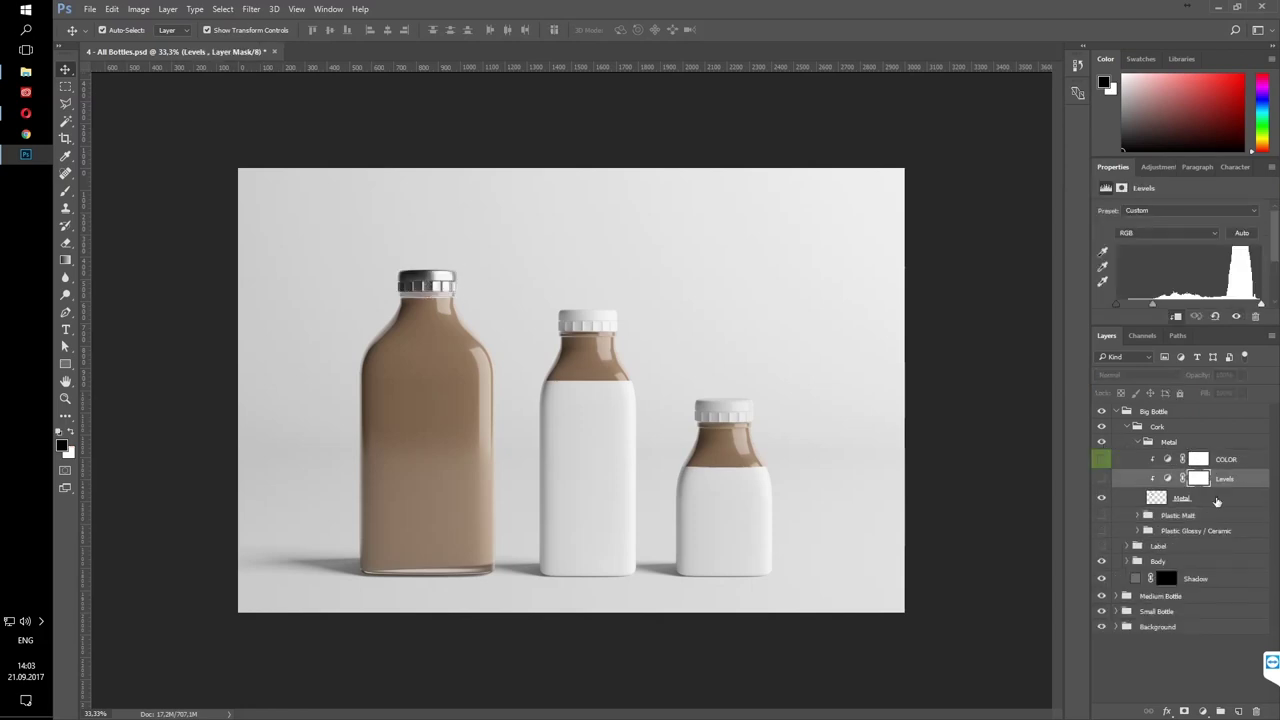
{"action": "left_click", "coordinate": [1217, 500]}
{"action": "left_click", "coordinate": [1100, 460]}
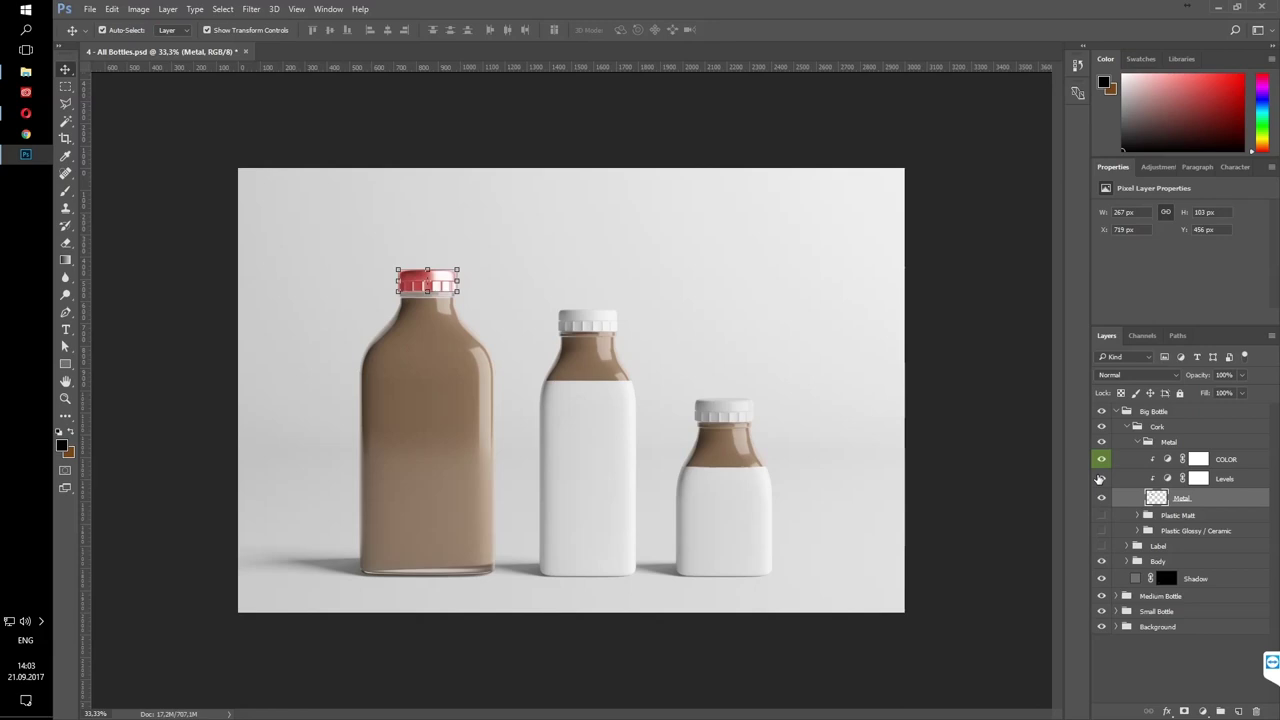
{"action": "left_click", "coordinate": [1100, 459]}
{"action": "left_click", "coordinate": [1137, 441]}
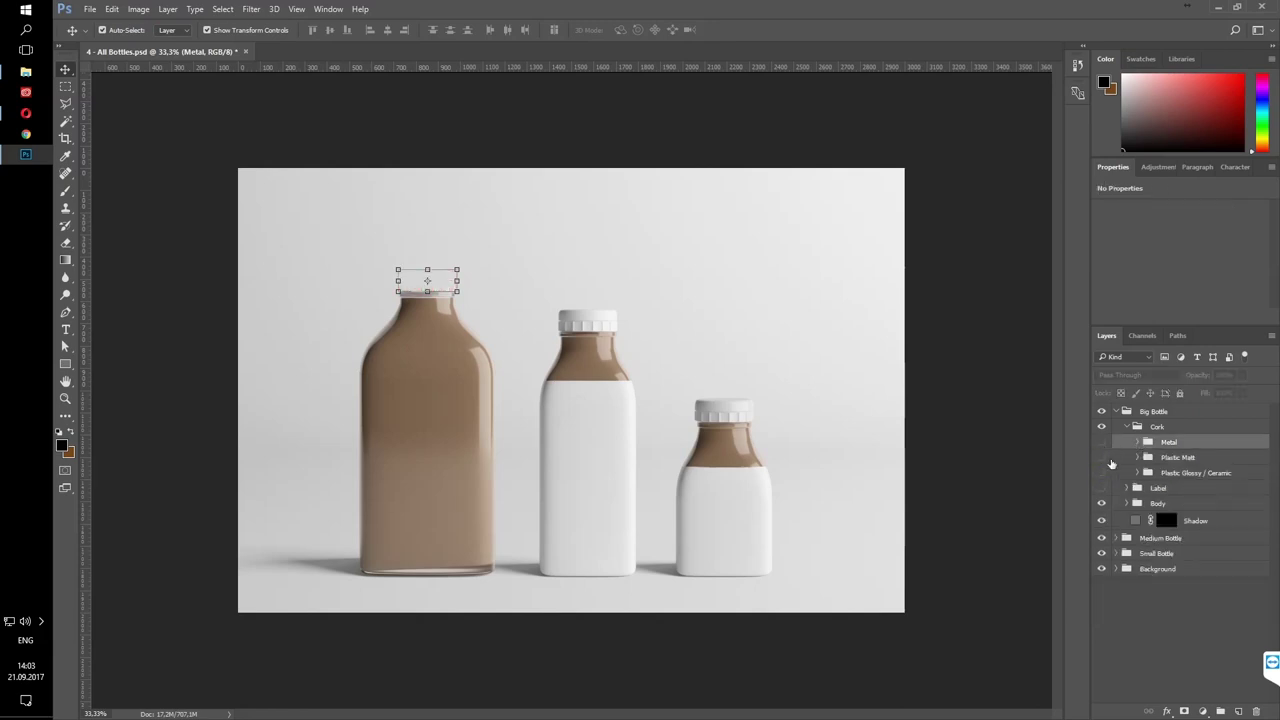
Show the glossy cap, set its COLOR fill to white ffffff, and collapse the Cork group
{"action": "left_click", "coordinate": [1102, 472]}
{"action": "left_click", "coordinate": [1137, 472]}
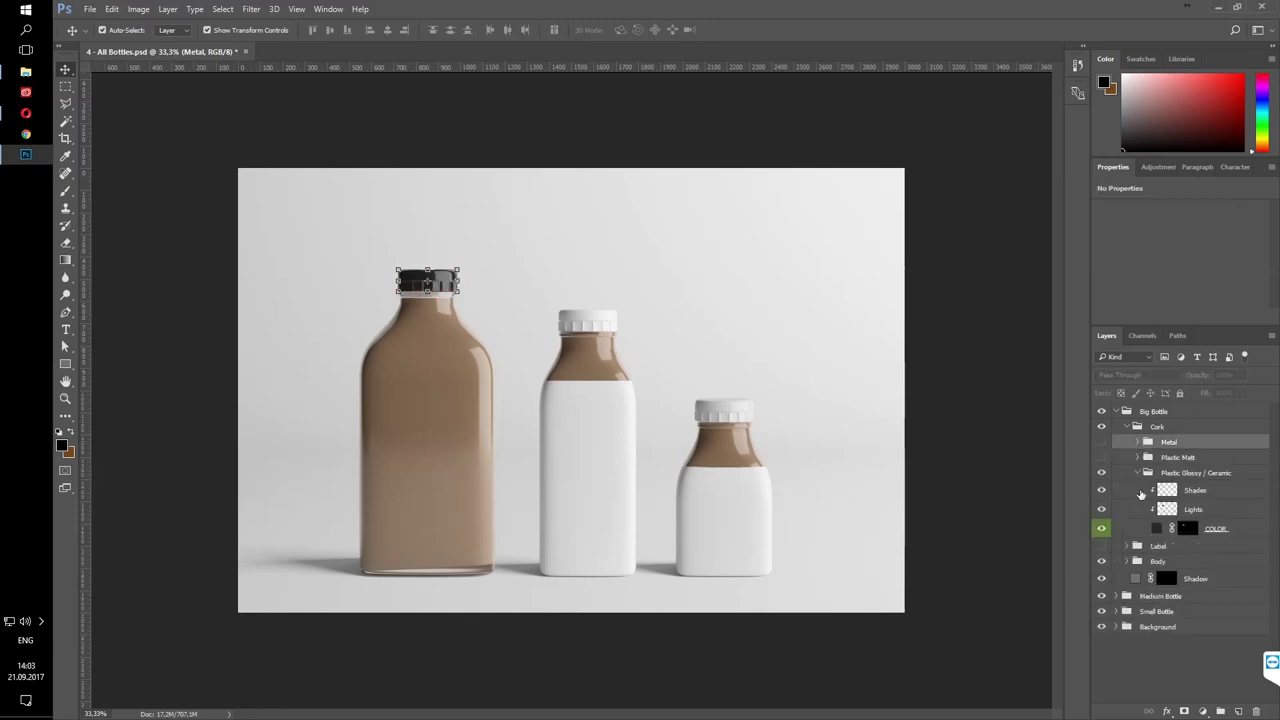
{"action": "double_click", "coordinate": [1157, 528]}
{"action": "type", "text": "ffffff"}
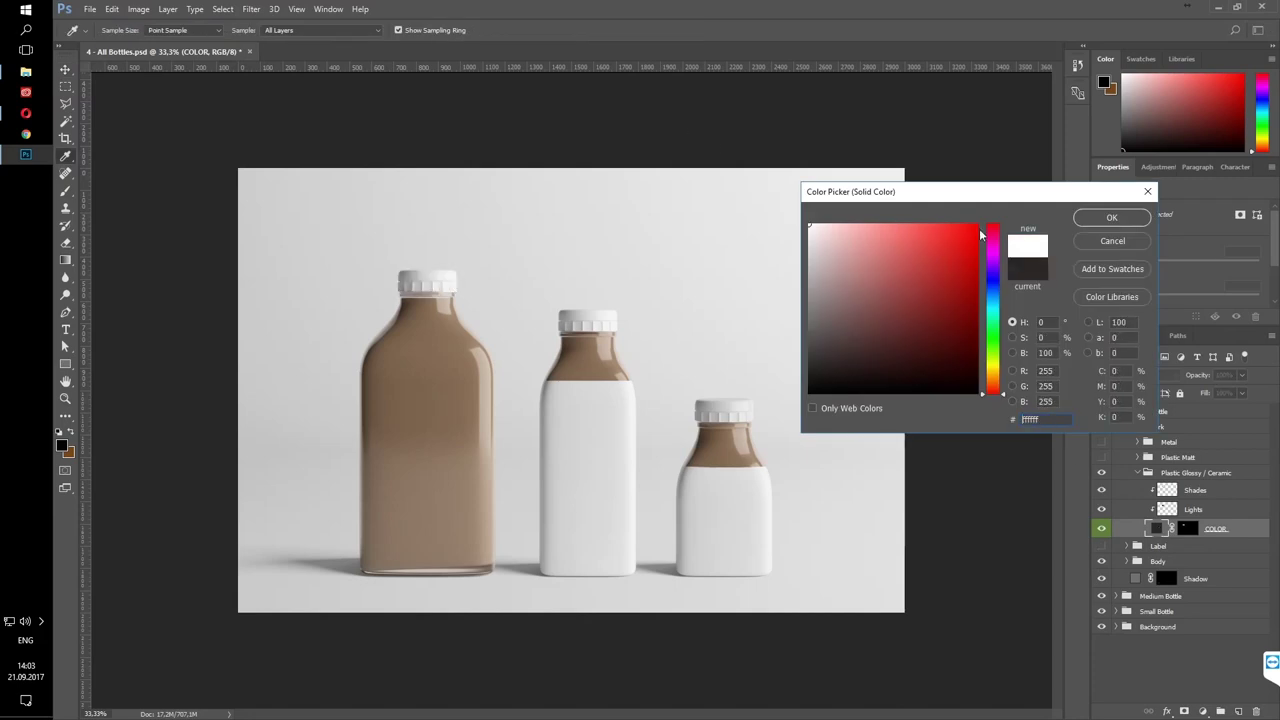
{"action": "left_click", "coordinate": [1105, 217]}
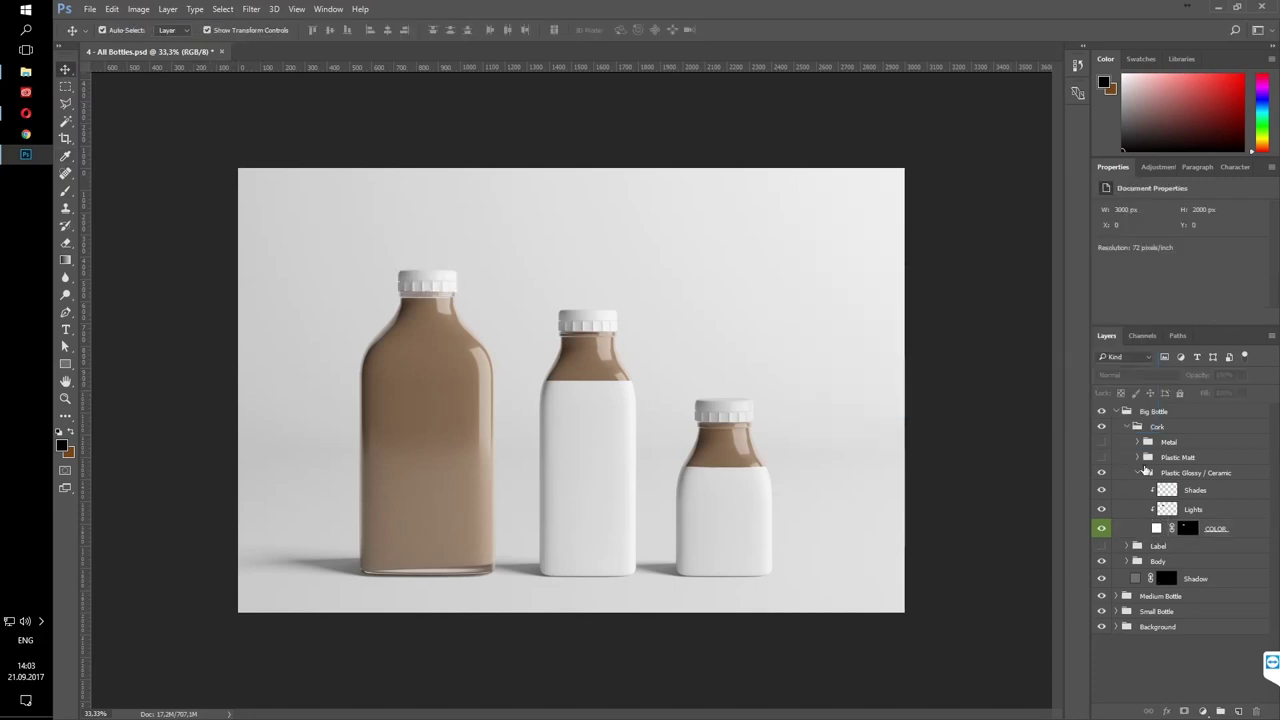
{"action": "left_click", "coordinate": [1146, 472]}
{"action": "left_click", "coordinate": [1127, 427]}
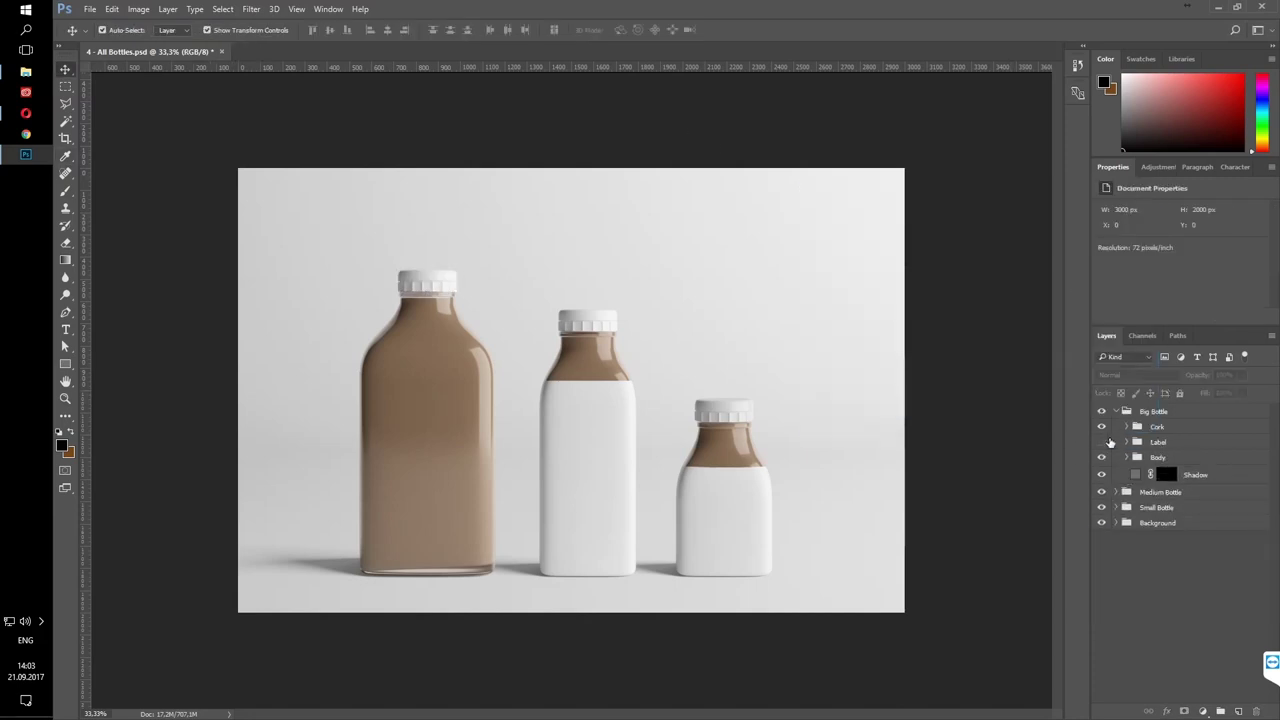
Show the Label group and open its Plastic Glossy / Ceramic DESIGN smart object
{"action": "left_click", "coordinate": [1102, 442]}
{"action": "left_click", "coordinate": [1127, 442]}
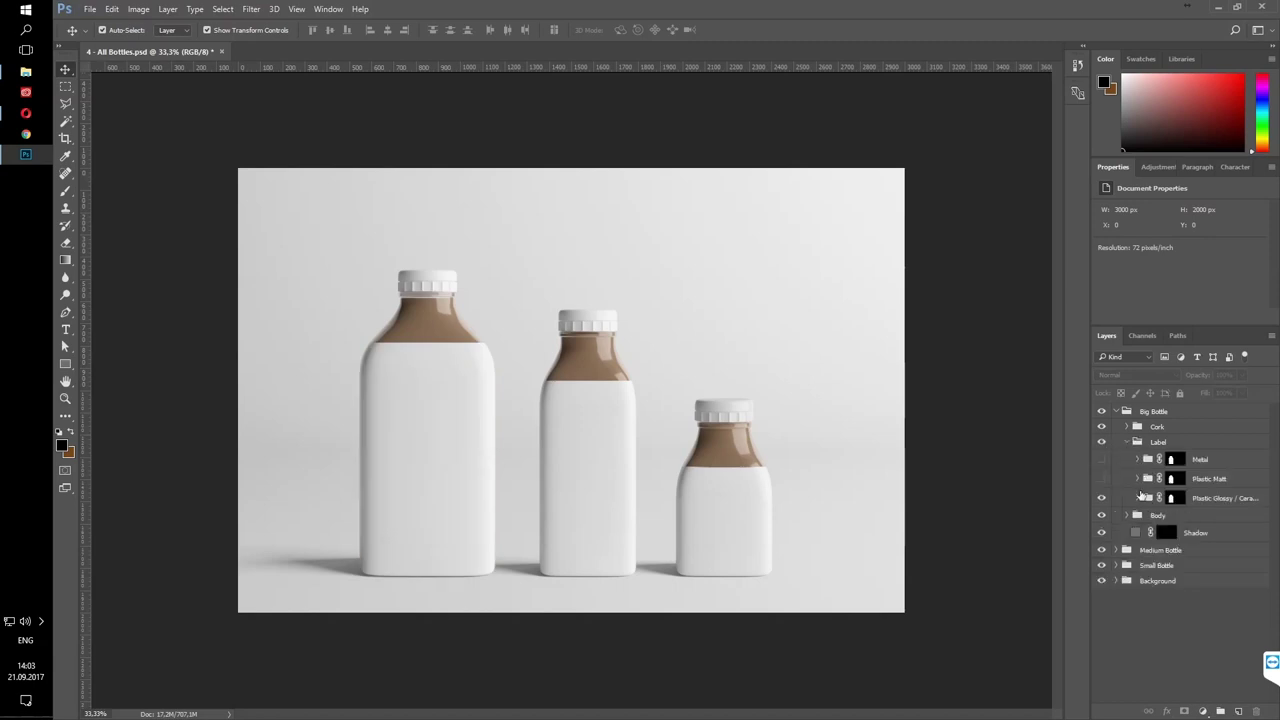
{"action": "left_click", "coordinate": [1226, 500]}
{"action": "left_click", "coordinate": [1140, 498]}
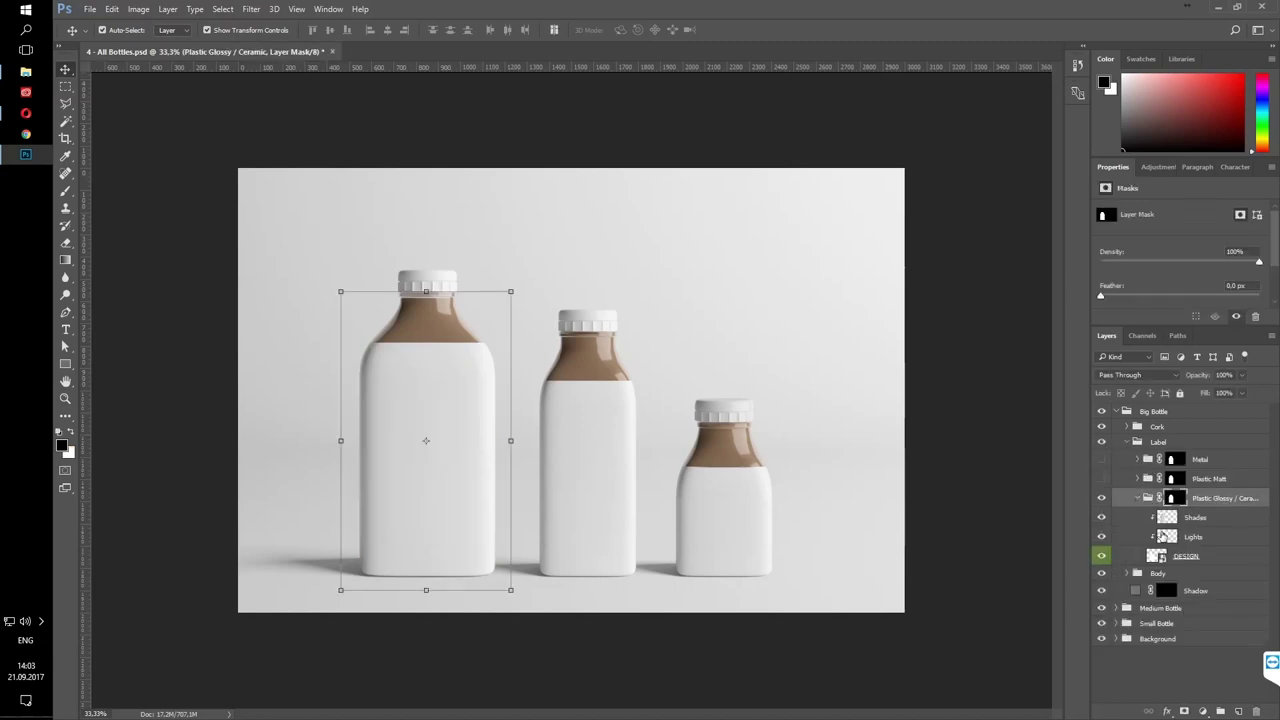
{"action": "double_click", "coordinate": [1153, 556]}
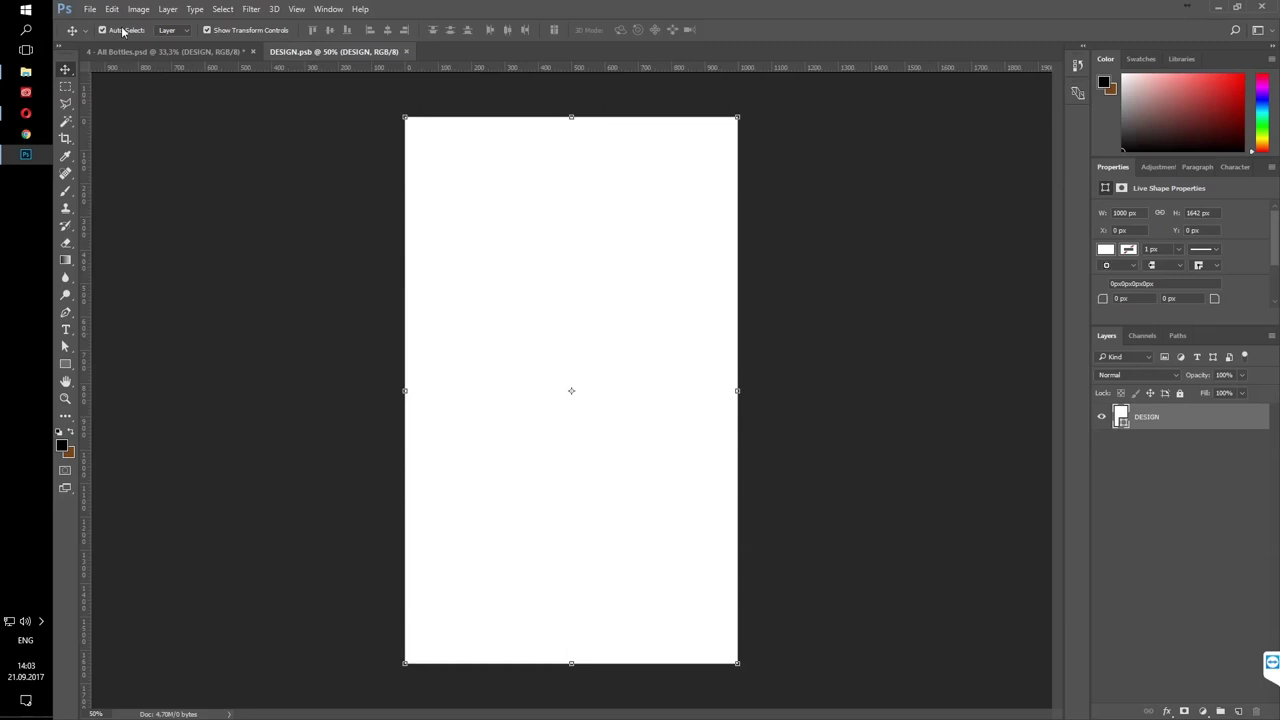
Embed Big Bottle.psd in the label, hide the white DESIGN layer, then save and close
{"action": "left_click", "coordinate": [89, 9]}
{"action": "left_click", "coordinate": [137, 252]}
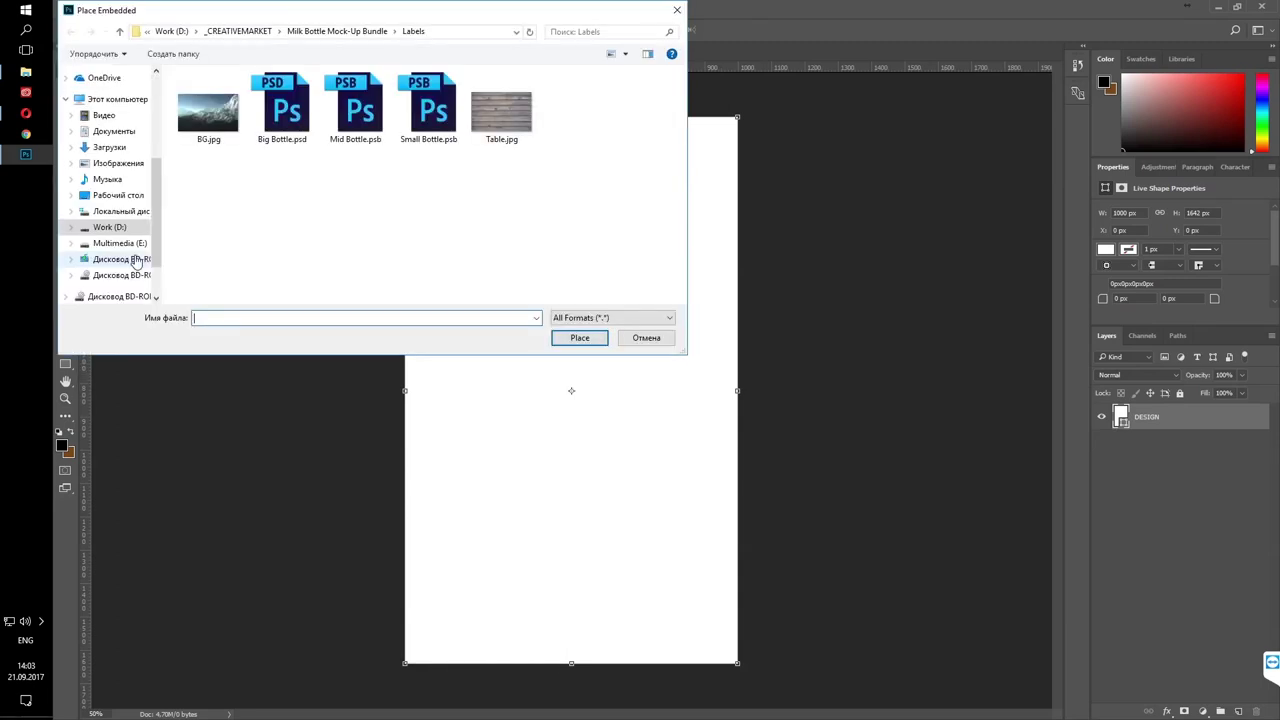
{"action": "left_click", "coordinate": [278, 120]}
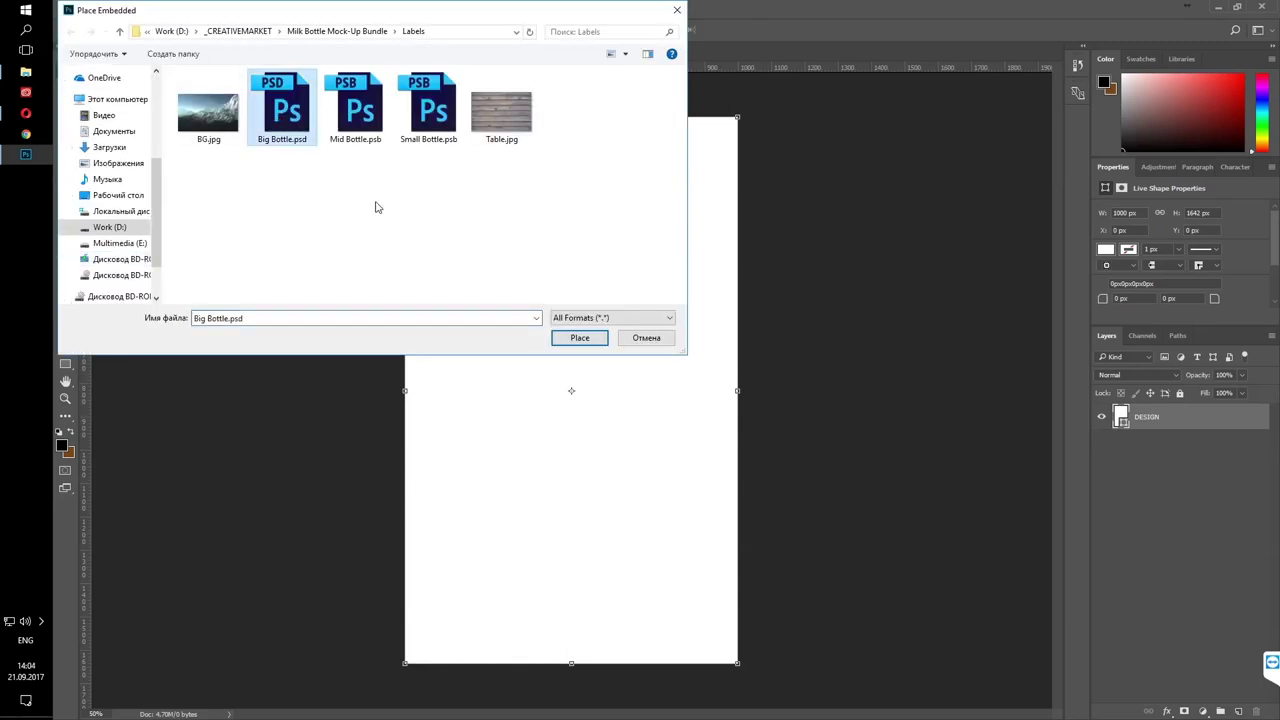
{"action": "left_click", "coordinate": [578, 338]}
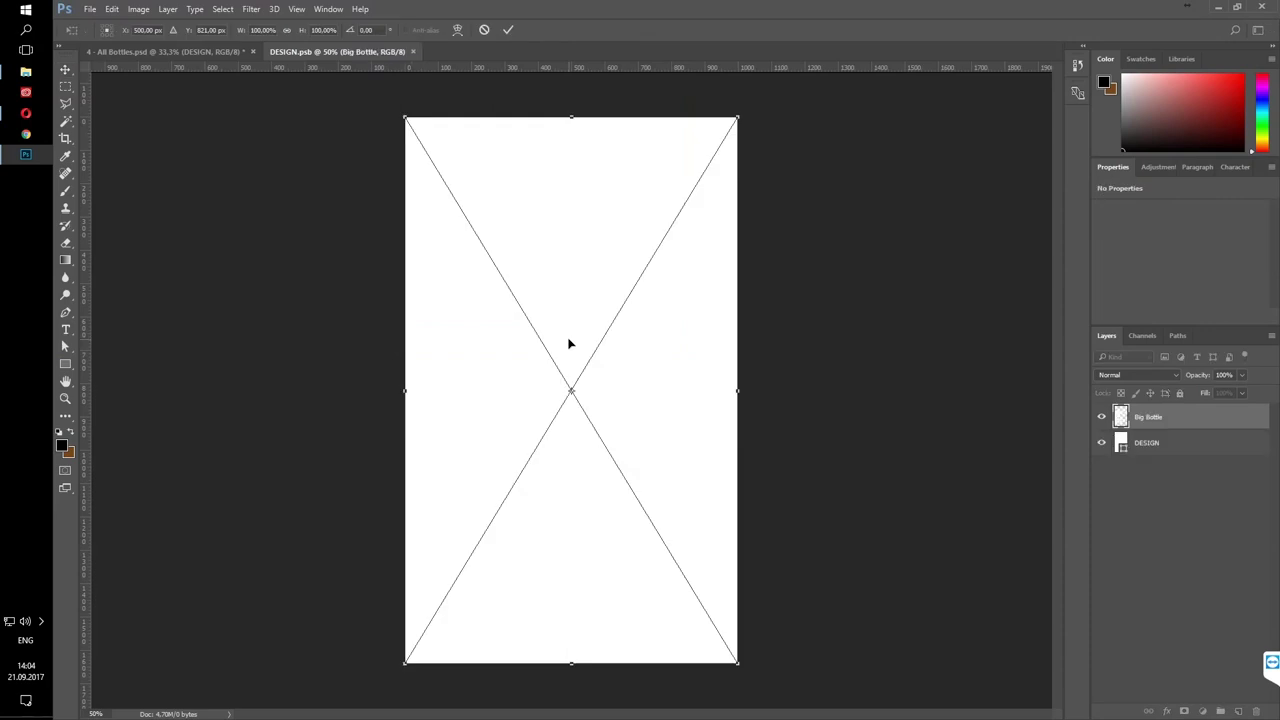
{"action": "key", "text": "Return"}
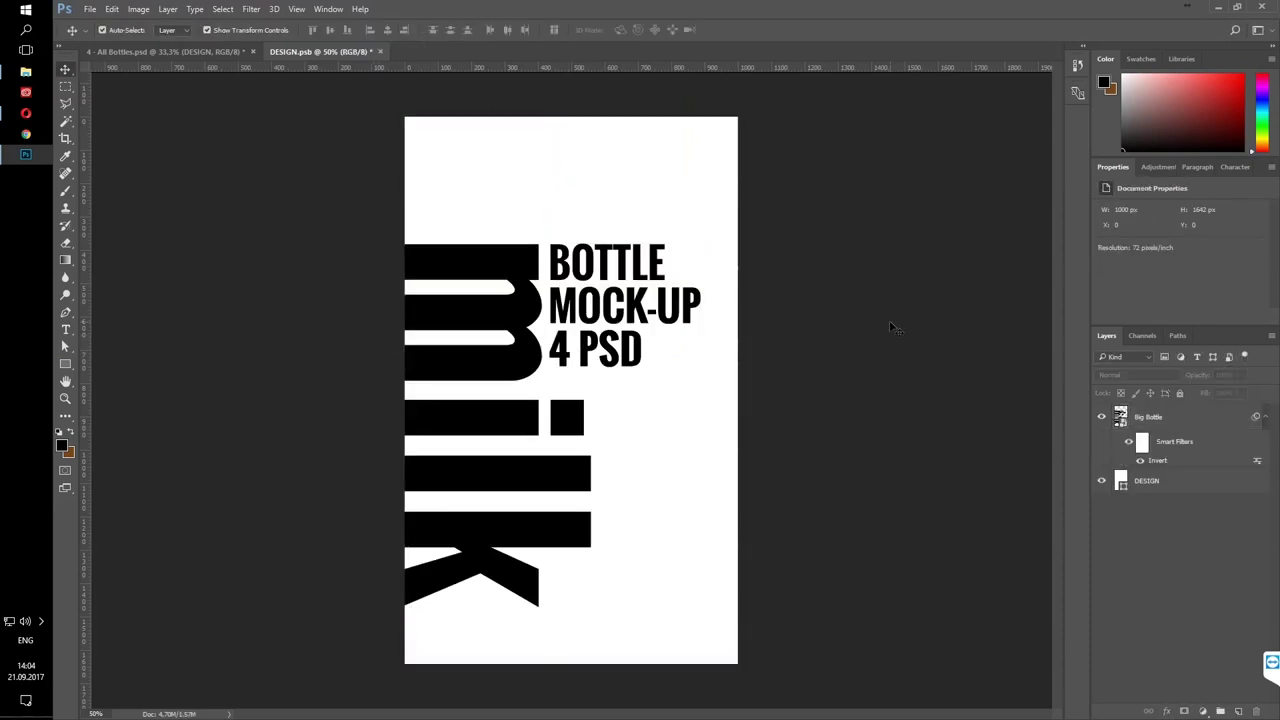
{"action": "left_click", "coordinate": [1101, 481]}
{"action": "left_click", "coordinate": [380, 51]}
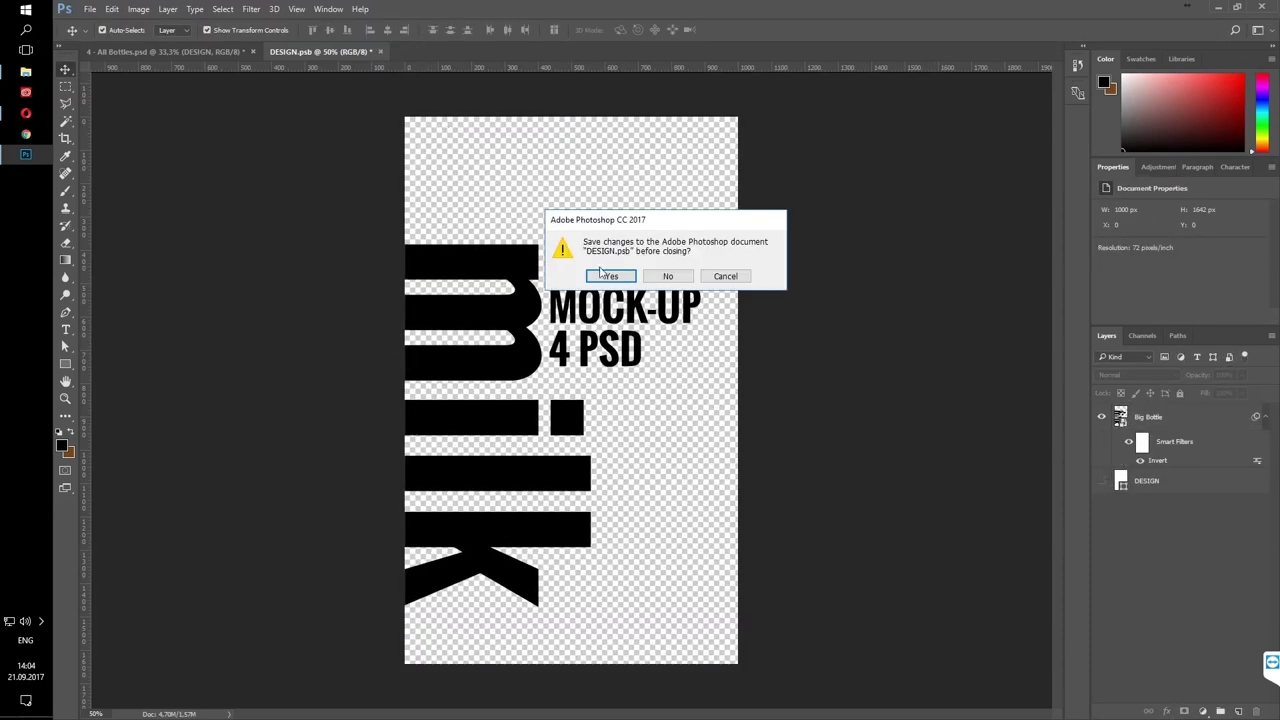
{"action": "left_click", "coordinate": [603, 275]}
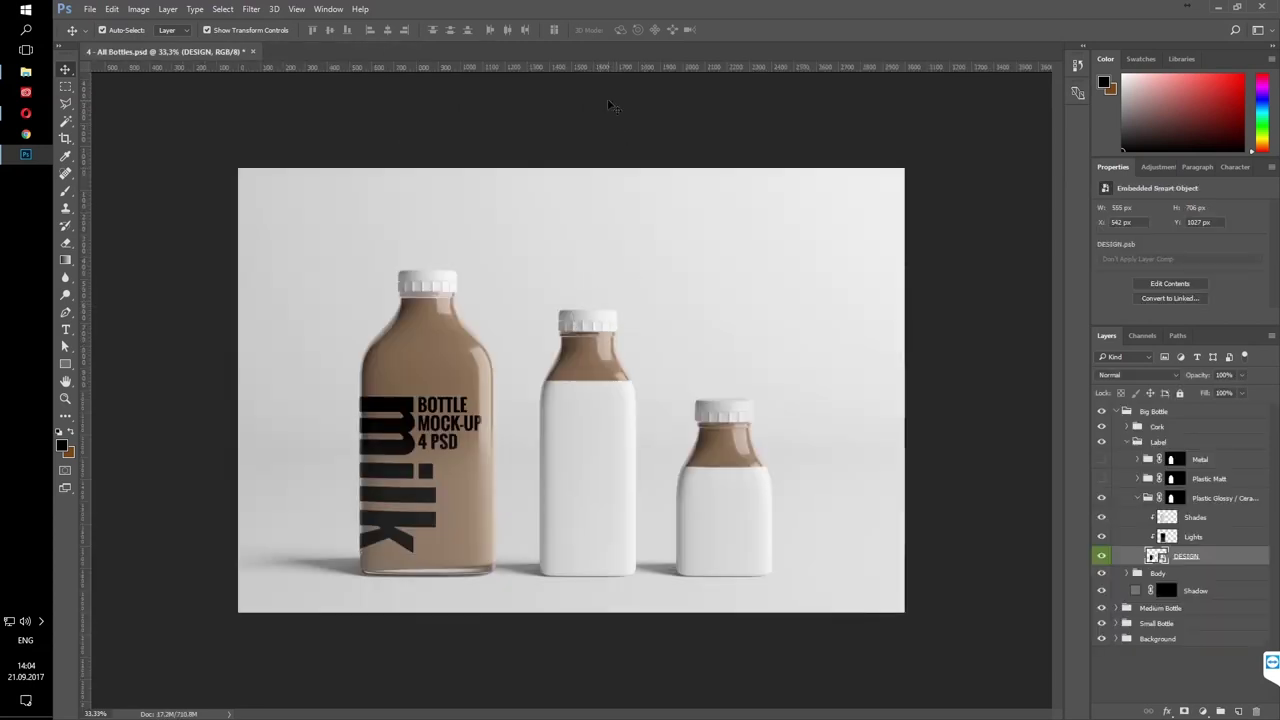
Try lowering the label's Shades layer opacity, then cancel the change
{"action": "left_click", "coordinate": [593, 128]}
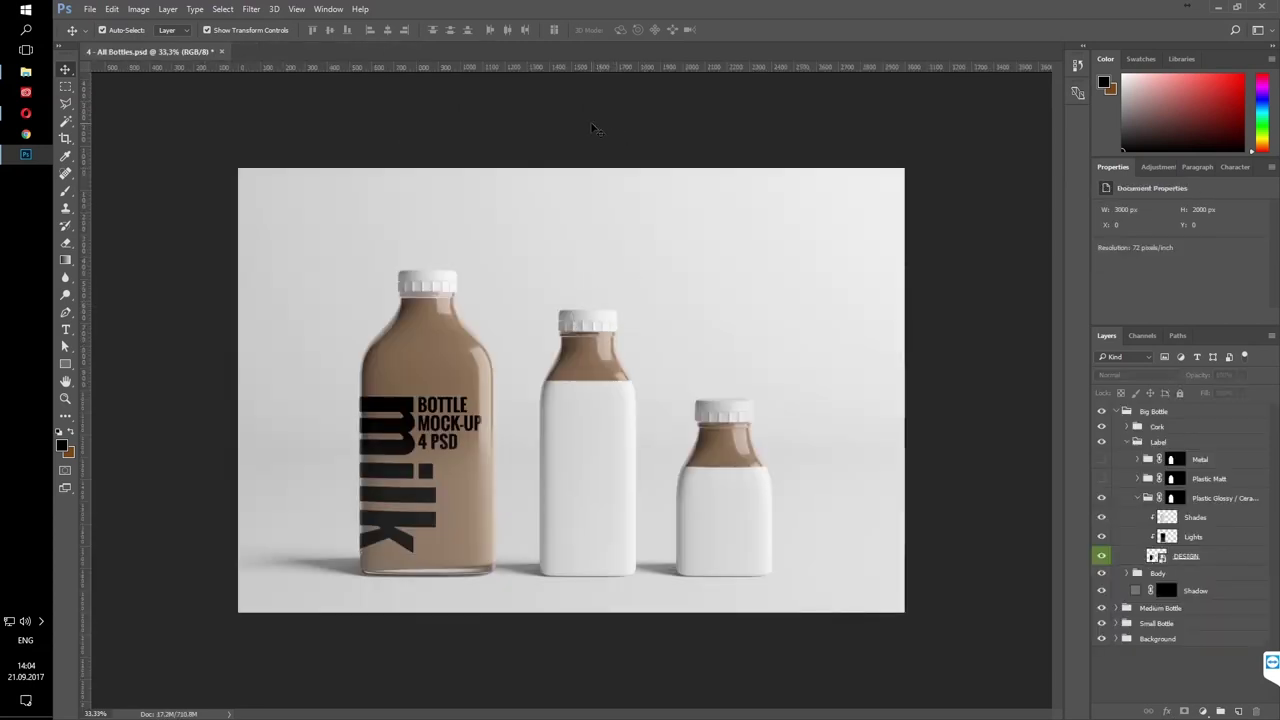
{"action": "left_click", "coordinate": [407, 433]}
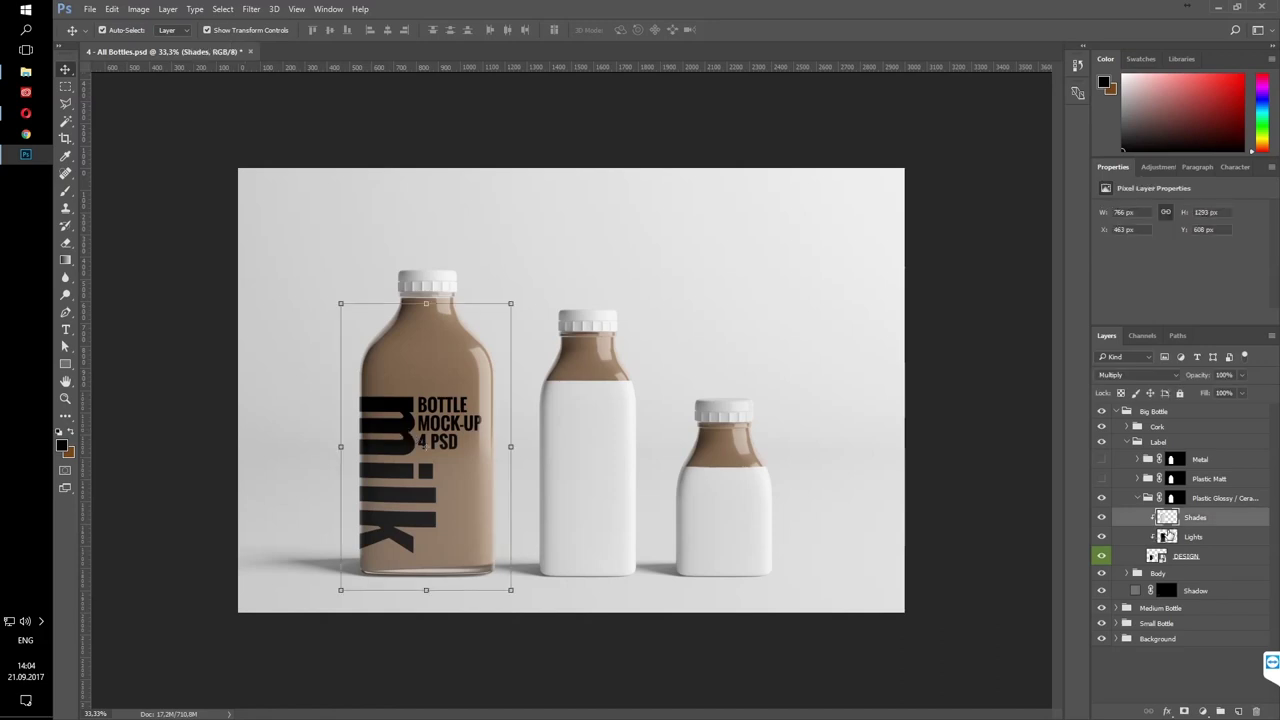
{"action": "left_click", "coordinate": [1242, 375]}
{"action": "mouse_move", "coordinate": [1244, 393]}
{"action": "left_mouse_down"}
{"action": "mouse_move", "coordinate": [1189, 393]}
{"action": "mouse_move", "coordinate": [1268, 400]}
{"action": "left_mouse_up"}
{"action": "key", "text": "alt+bracketleft"}
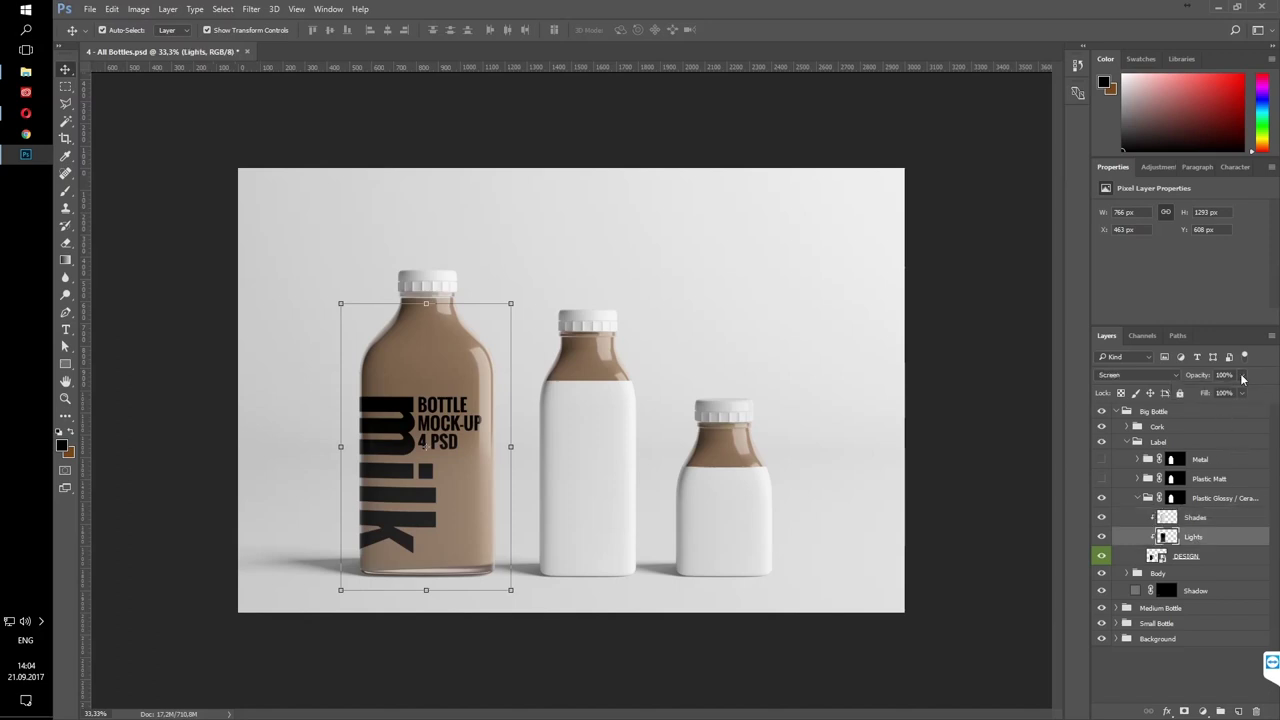
Fade the label's Lights layer to 0% opacity and reopen the DESIGN.psb contents
{"action": "left_click", "coordinate": [1242, 376]}
{"action": "mouse_move", "coordinate": [1240, 393]}
{"action": "left_mouse_down"}
{"action": "mouse_move", "coordinate": [1155, 393]}
{"action": "mouse_move", "coordinate": [1278, 393]}
{"action": "left_mouse_up"}
{"action": "left_click", "coordinate": [1000, 577]}
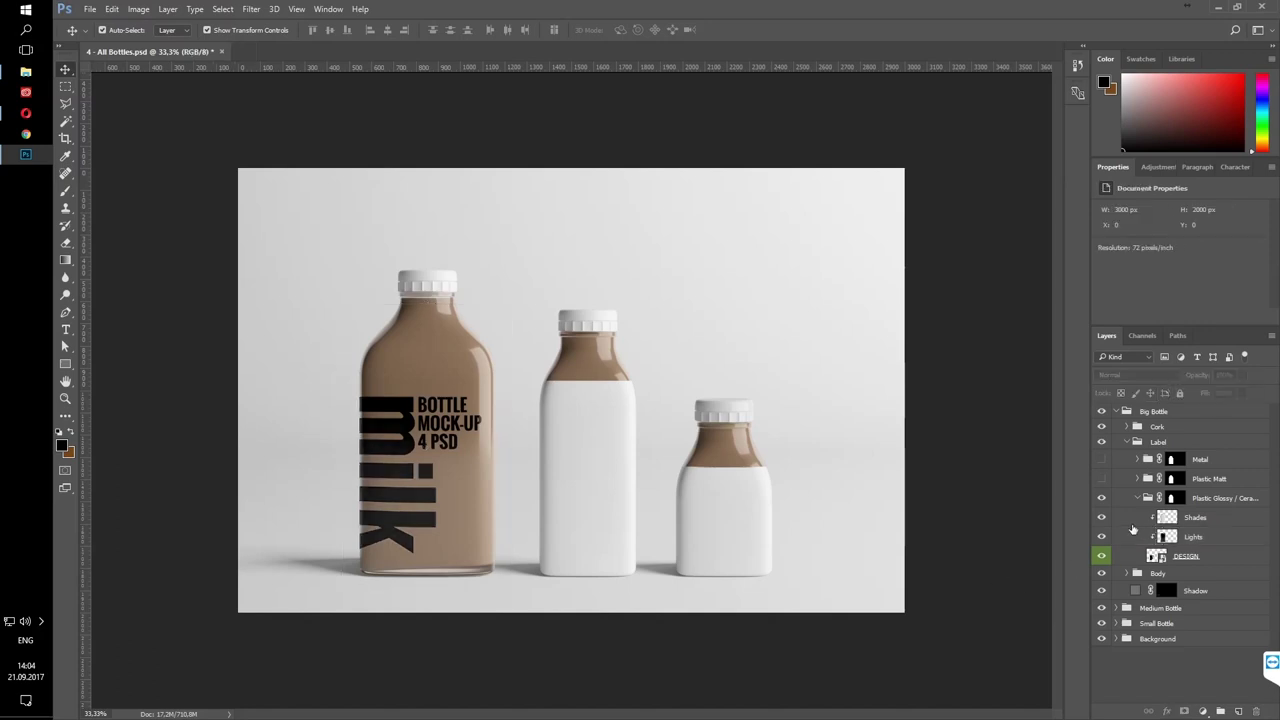
{"action": "double_click", "coordinate": [1156, 556]}
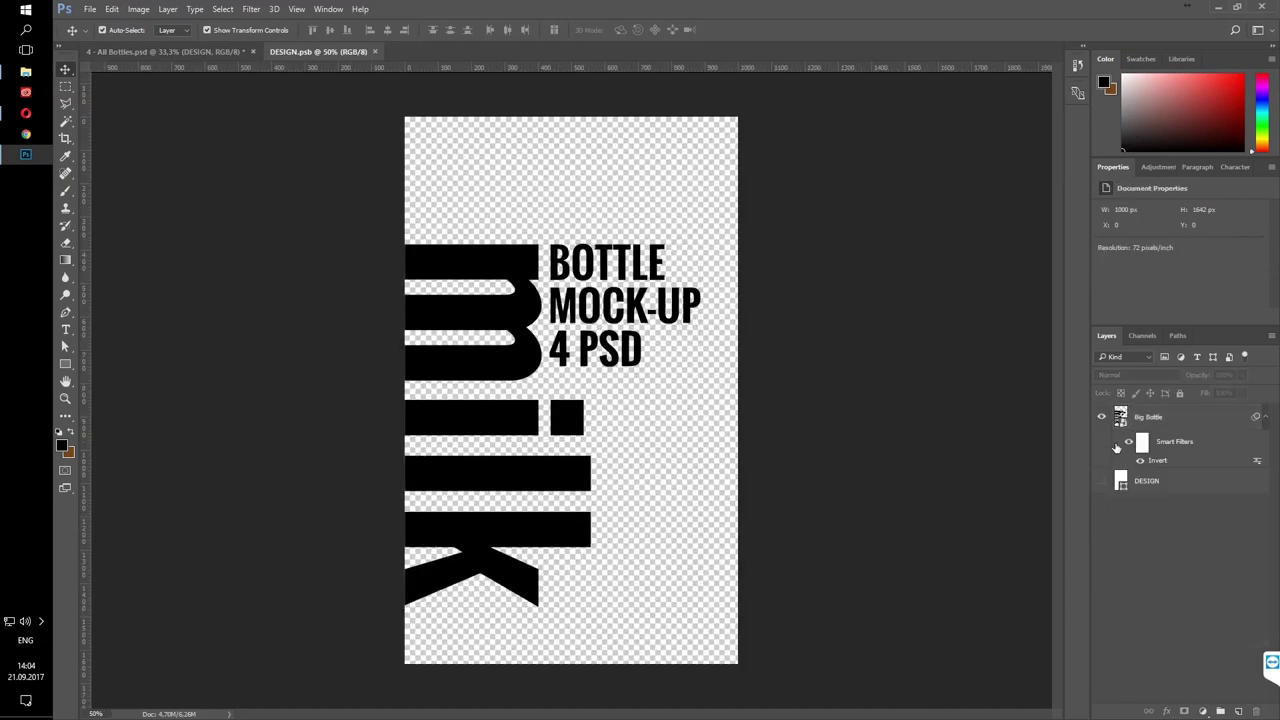
Enable the Invert filter and place a black rectangle beneath the milk artwork
{"action": "left_click", "coordinate": [1130, 420]}
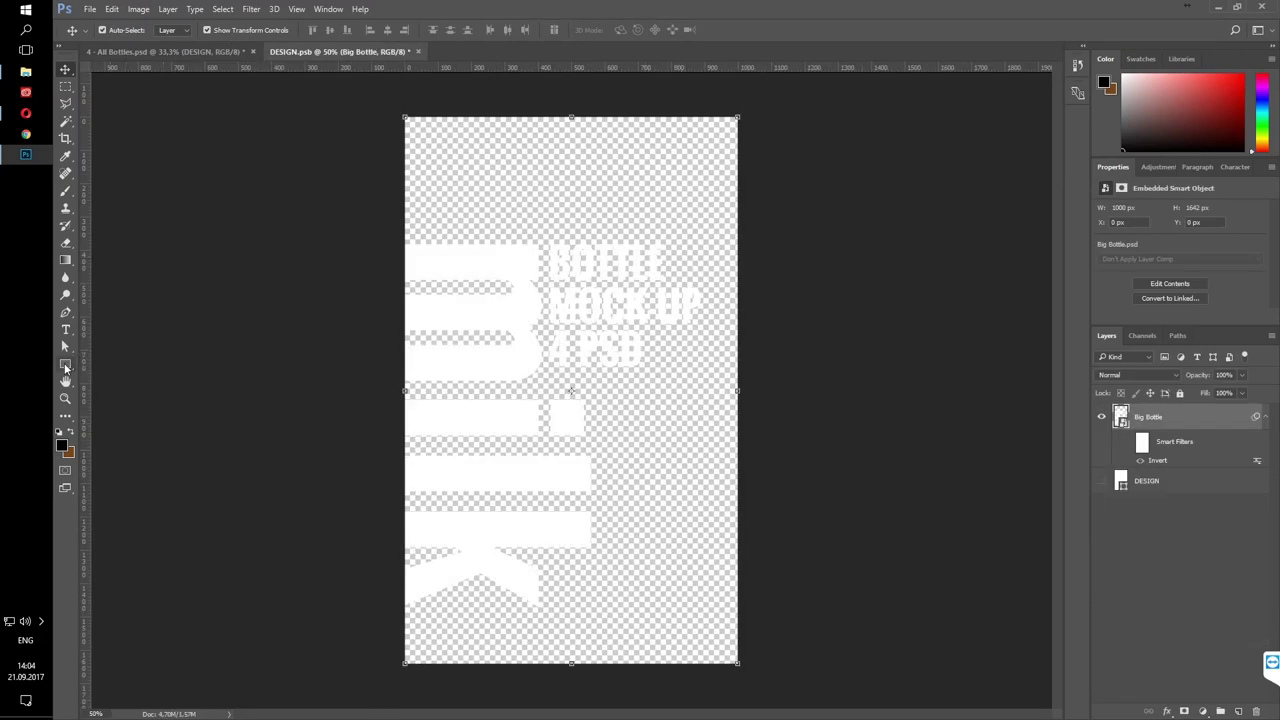
{"action": "left_click", "coordinate": [65, 363]}
{"action": "left_click_drag", "start_coordinate": [405, 218], "coordinate": [741, 626]}
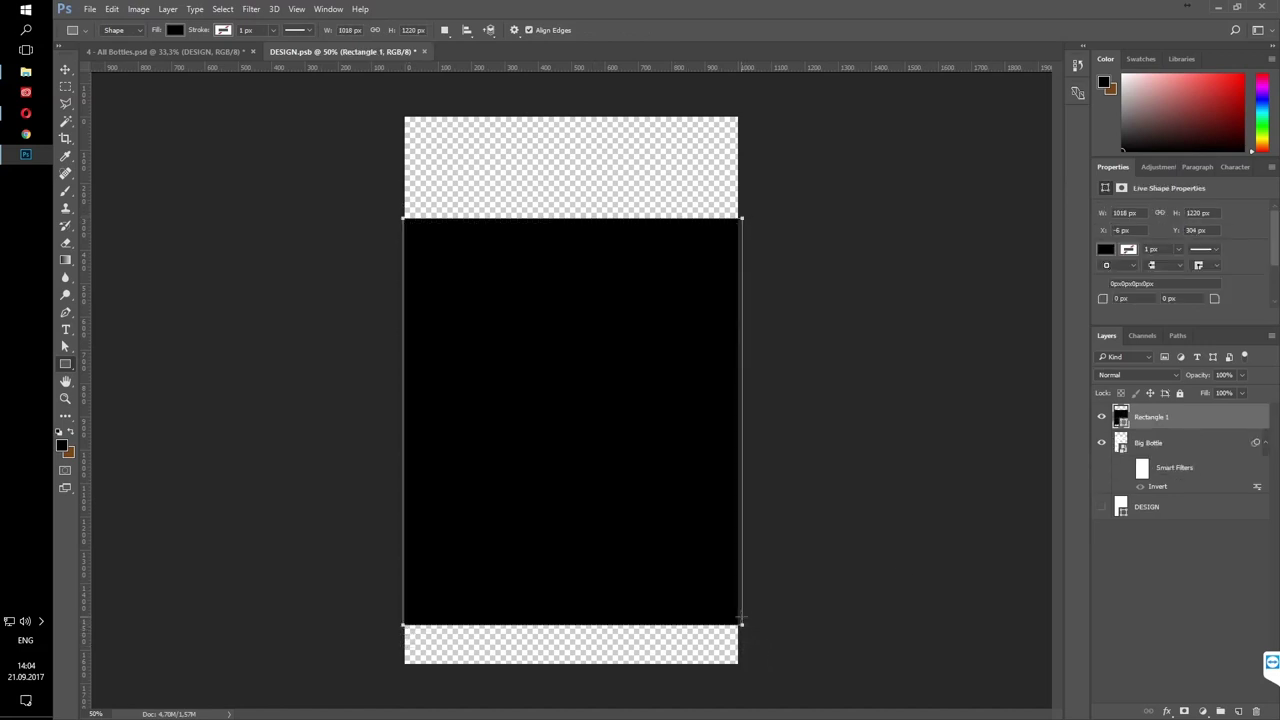
{"action": "left_click_drag", "start_coordinate": [1154, 420], "coordinate": [1155, 490]}
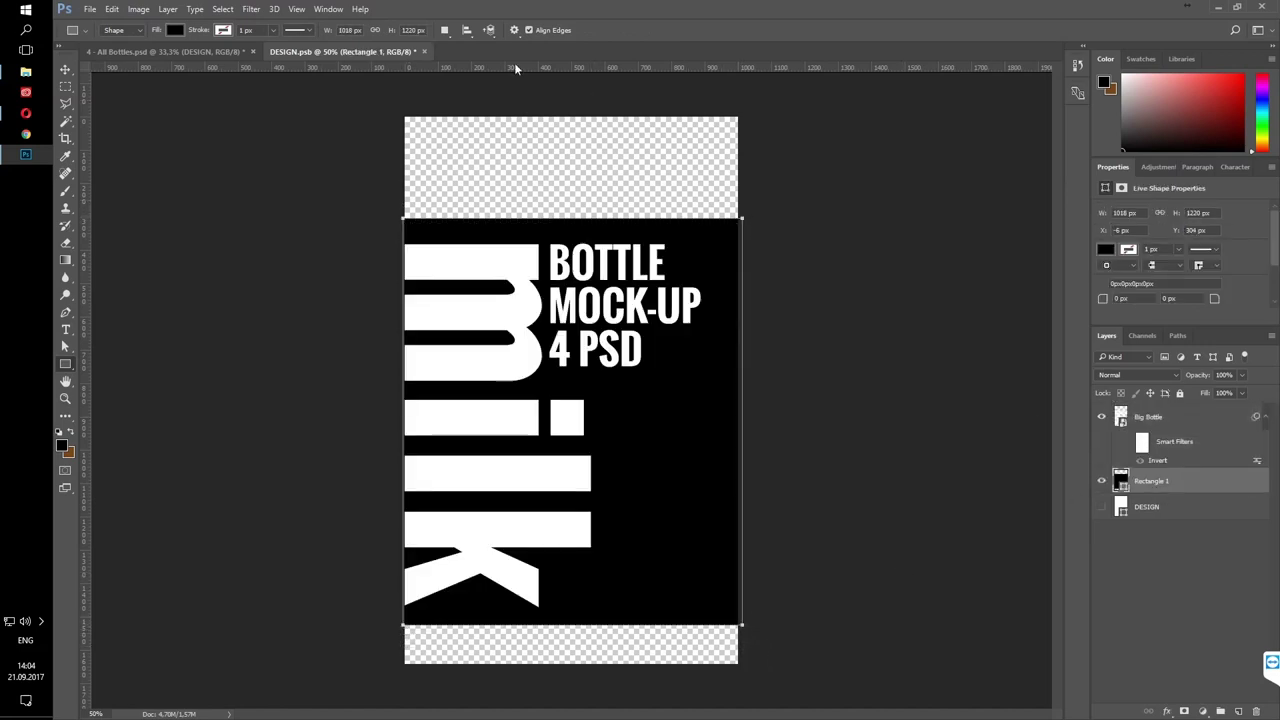
Save and close DESIGN.psb, then select the label's Lights layer opacity
{"action": "left_click", "coordinate": [424, 51]}
{"action": "left_click", "coordinate": [612, 276]}
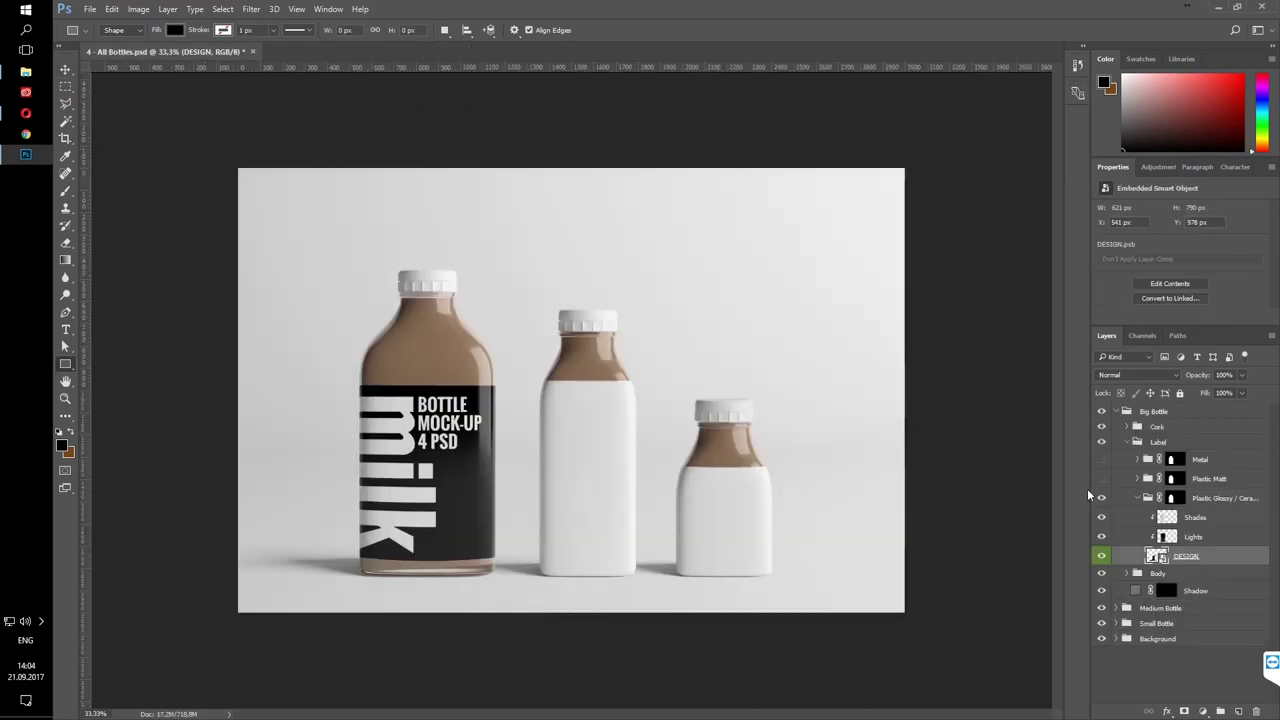
{"action": "left_click", "coordinate": [1198, 537]}
{"action": "left_click", "coordinate": [1242, 375]}
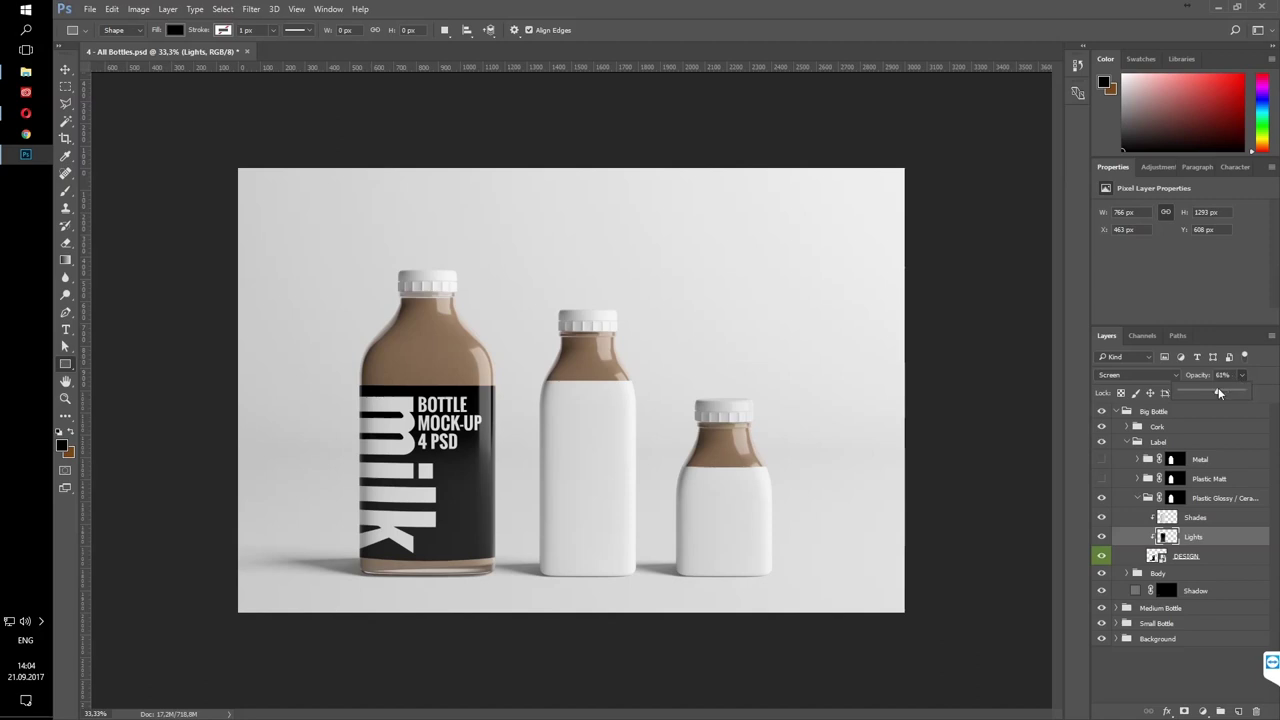
Lower the label's Lights layer opacity to 75% and cancel the Create Rectangle prompt
{"action": "left_click_drag", "start_coordinate": [1240, 391], "coordinate": [1218, 391]}
{"action": "type", "text": "75"}
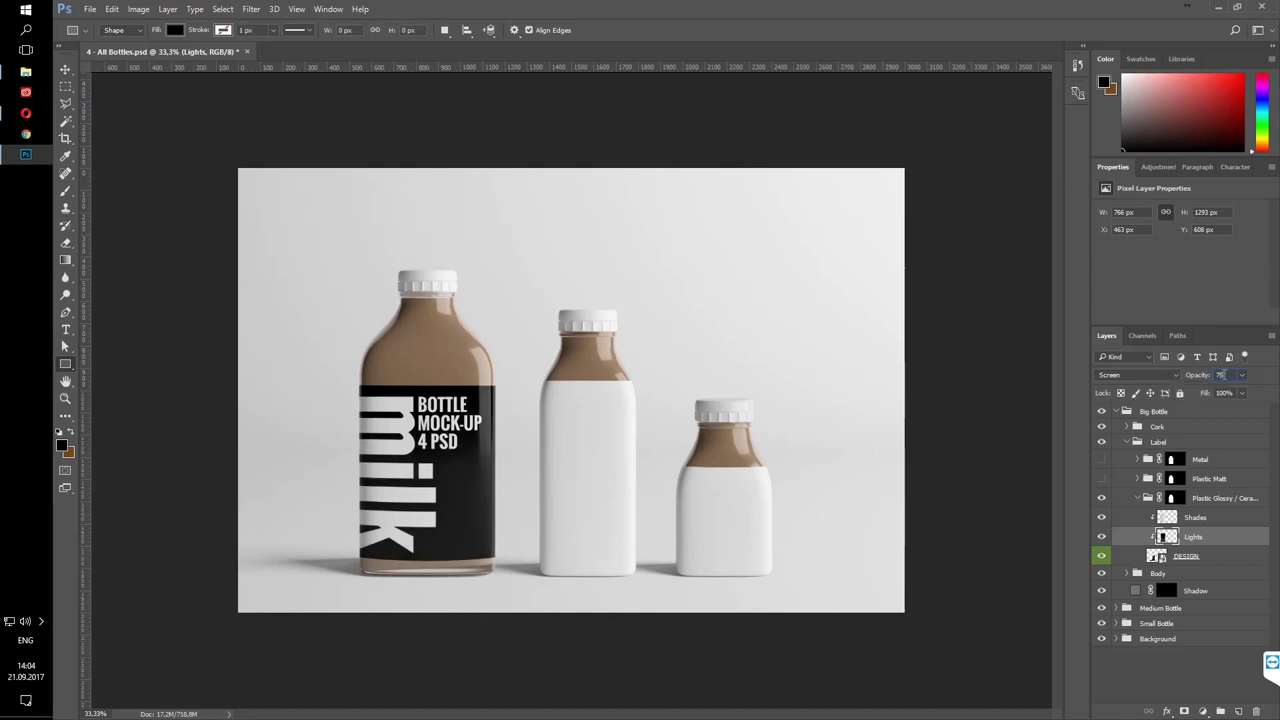
{"action": "left_click", "coordinate": [968, 343]}
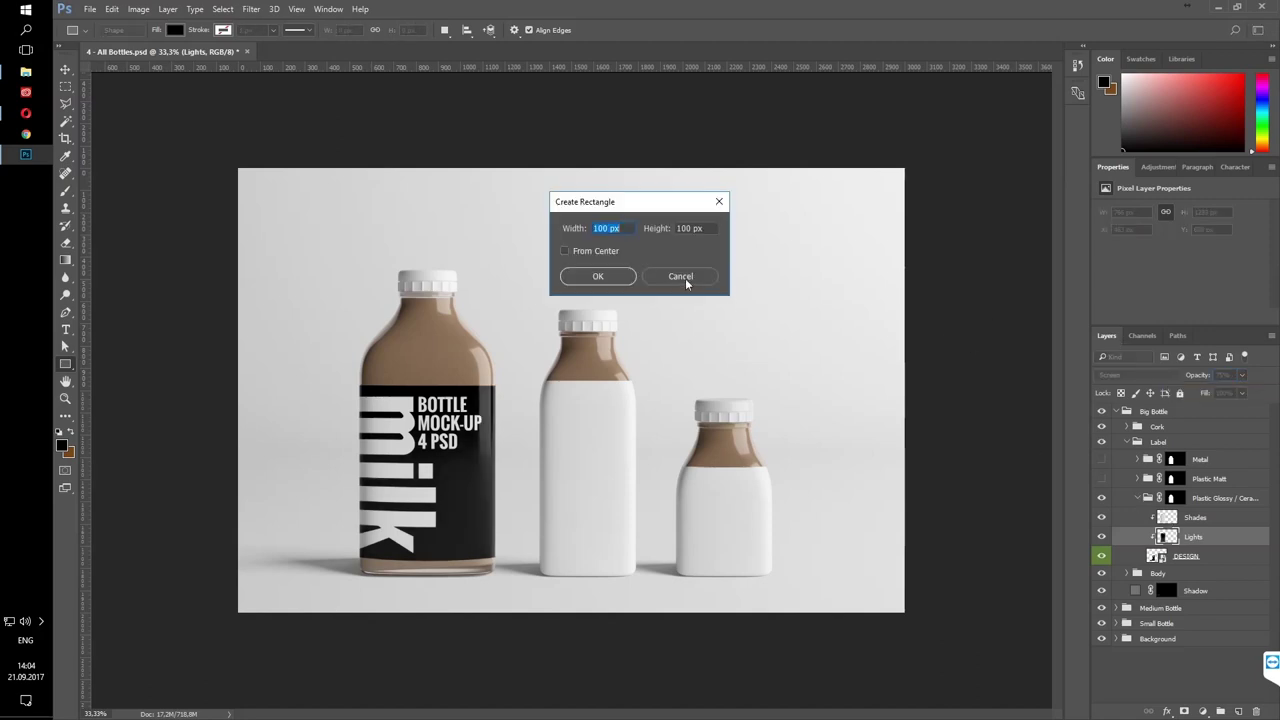
{"action": "left_click", "coordinate": [686, 284]}
{"action": "left_click", "coordinate": [66, 70]}
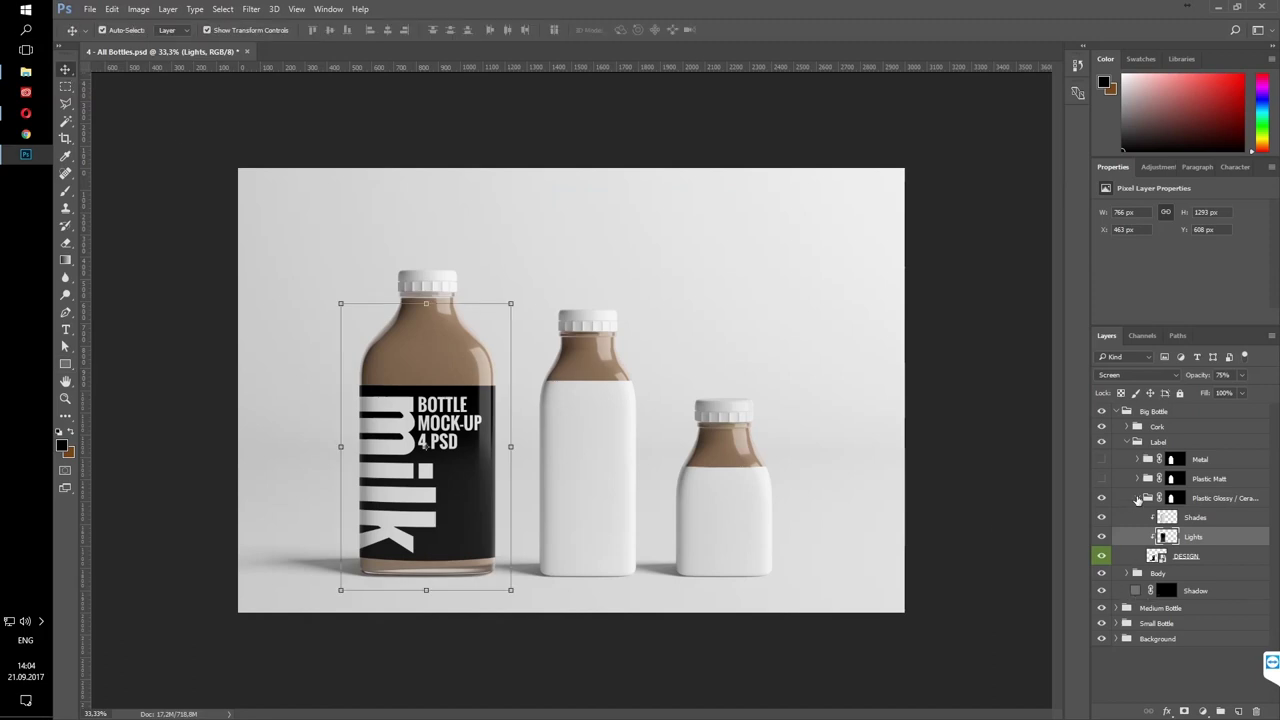
Inspect the body's Transparent layers, then collapse the Body and Label groups
{"action": "left_click", "coordinate": [1137, 498]}
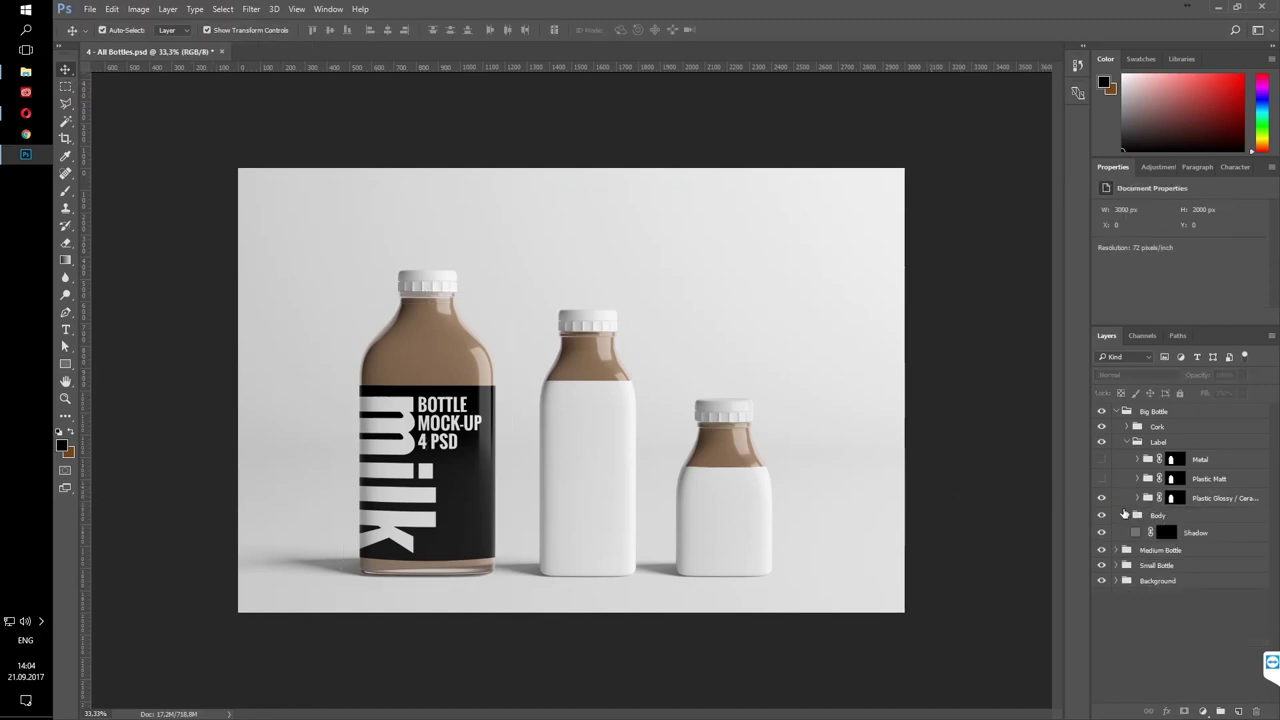
{"action": "left_click", "coordinate": [1124, 514]}
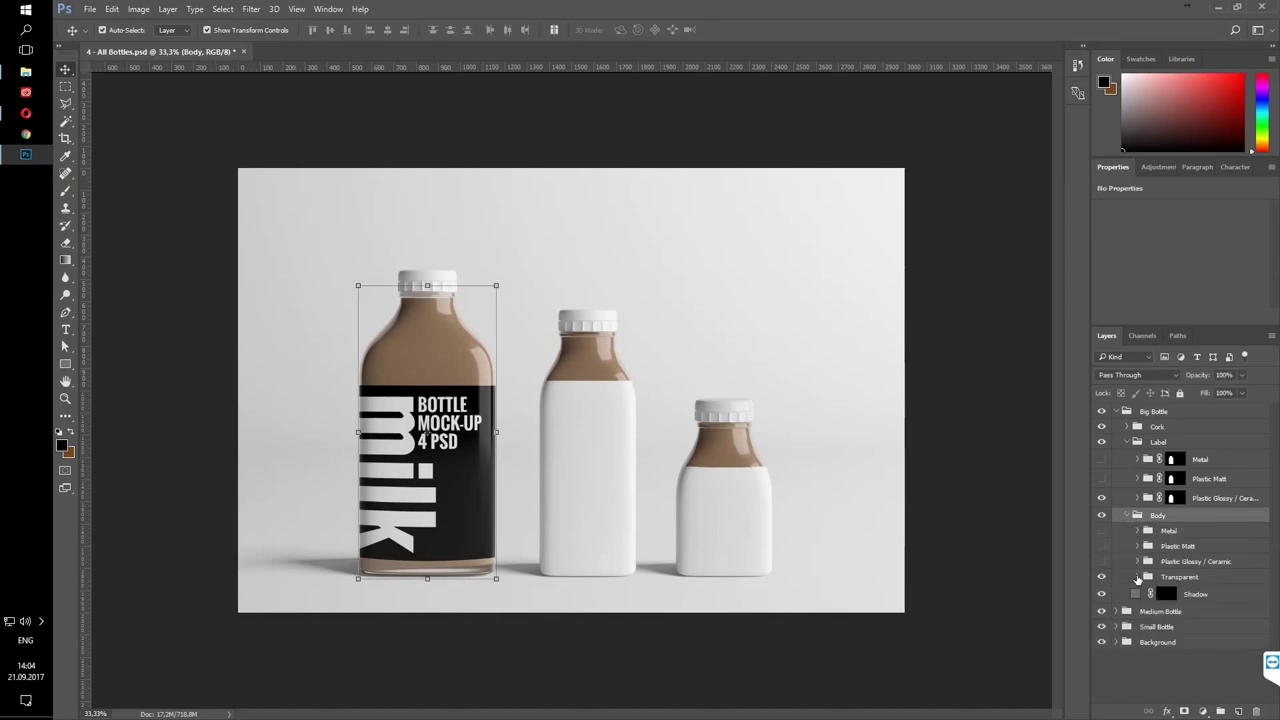
{"action": "left_click", "coordinate": [1137, 577]}
{"action": "left_click", "coordinate": [1183, 596]}
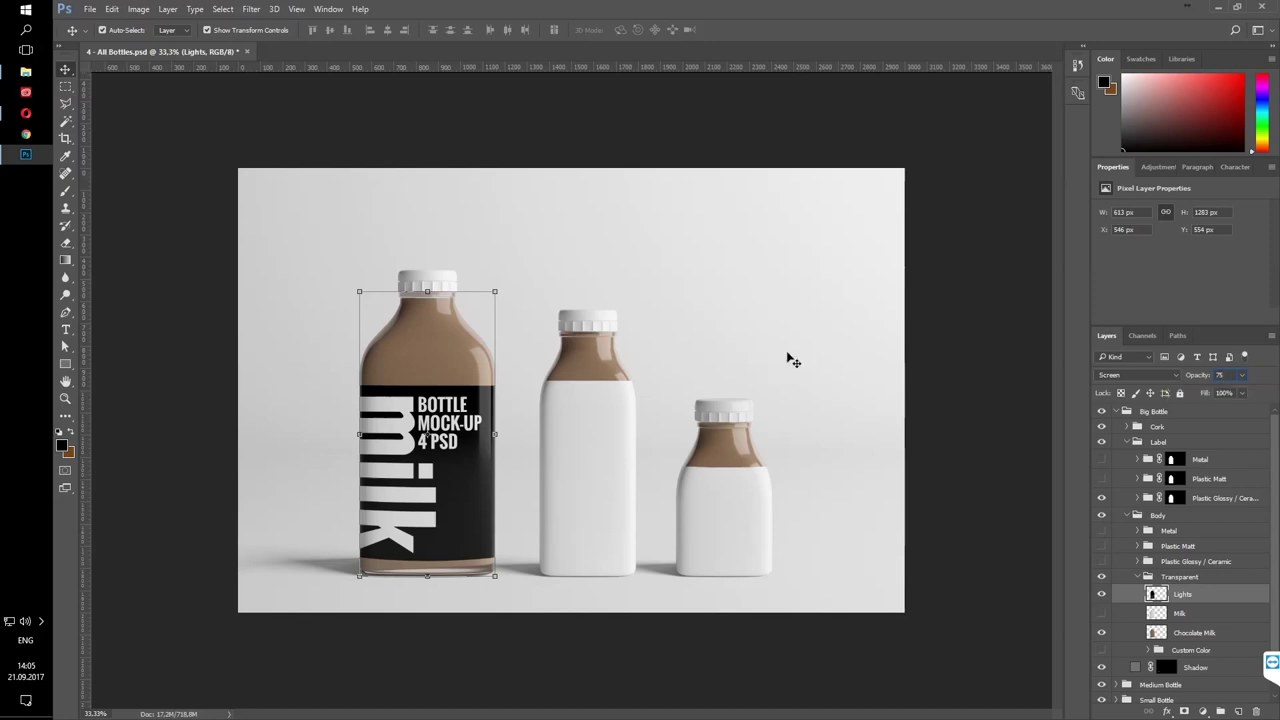
{"action": "left_click", "coordinate": [974, 343]}
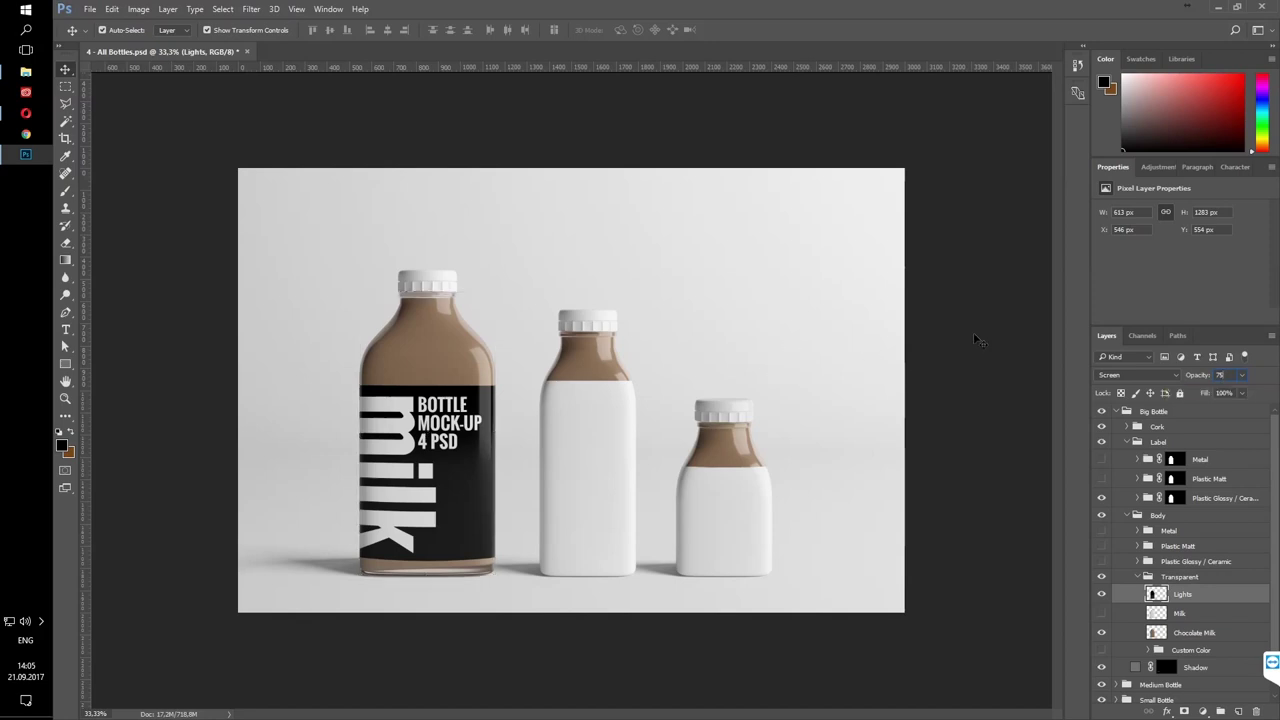
{"action": "left_click", "coordinate": [1138, 577]}
{"action": "left_click", "coordinate": [1128, 515]}
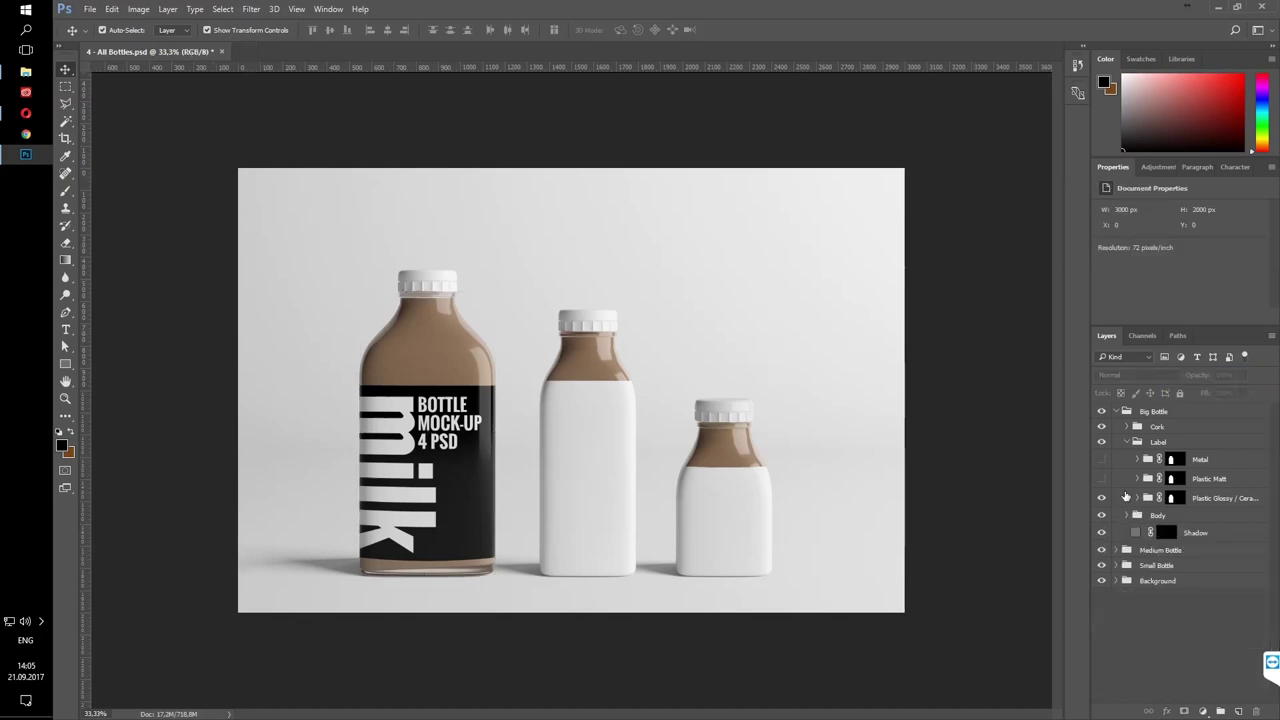
{"action": "left_click", "coordinate": [1127, 442]}
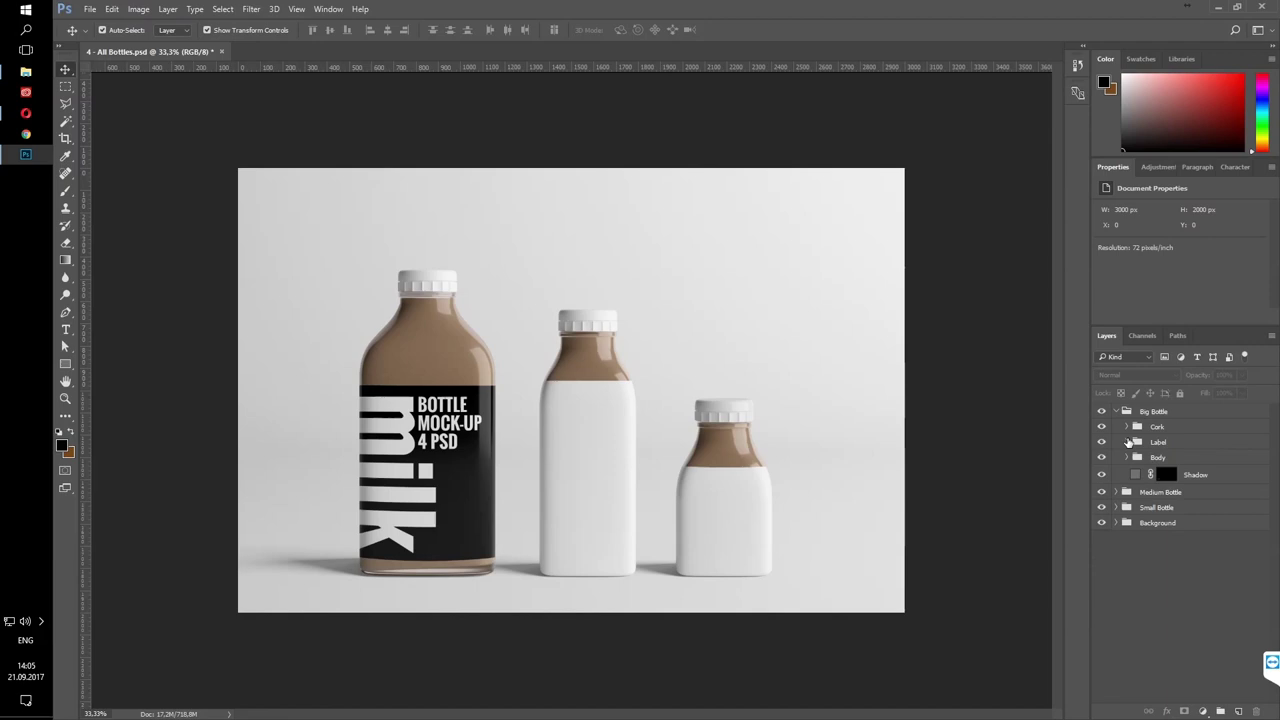
{"action": "left_click", "coordinate": [1127, 427]}
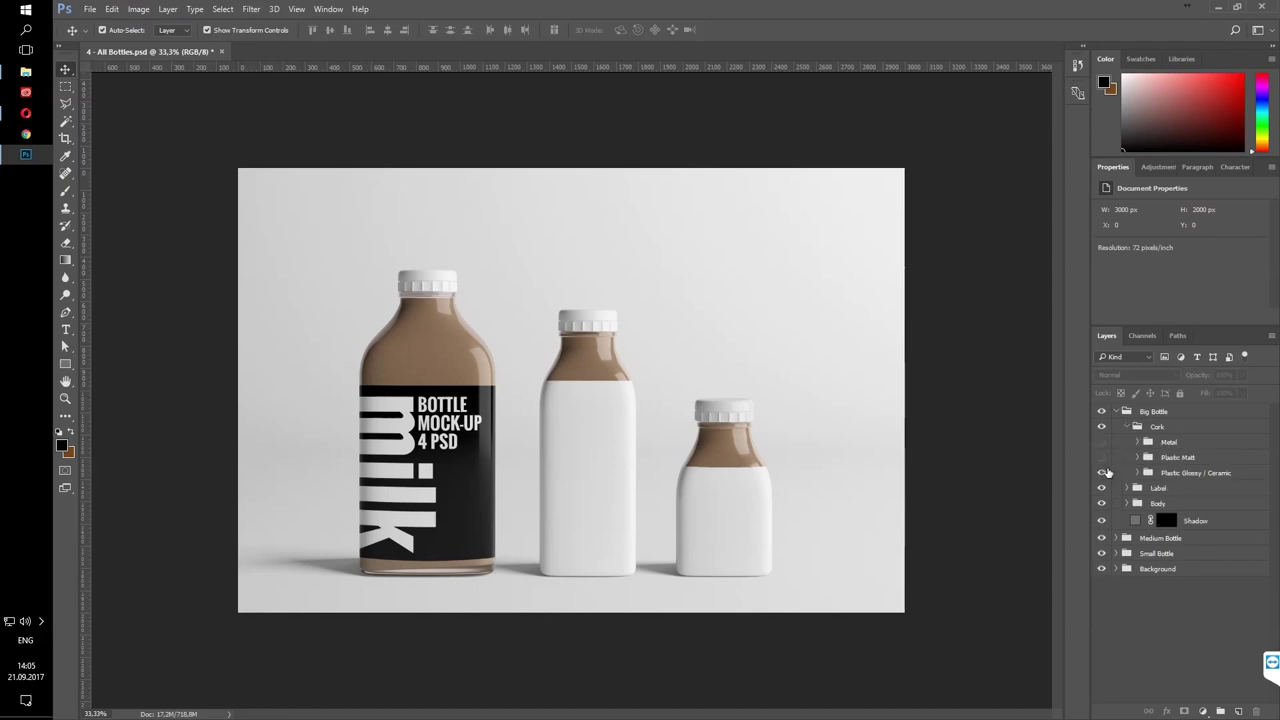
Set the big bottle's Plastic Glossy cap COLOR fill to black and collapse Big Bottle
{"action": "left_click", "coordinate": [1137, 472]}
{"action": "left_click", "coordinate": [1158, 530]}
{"action": "double_click", "coordinate": [1158, 530]}
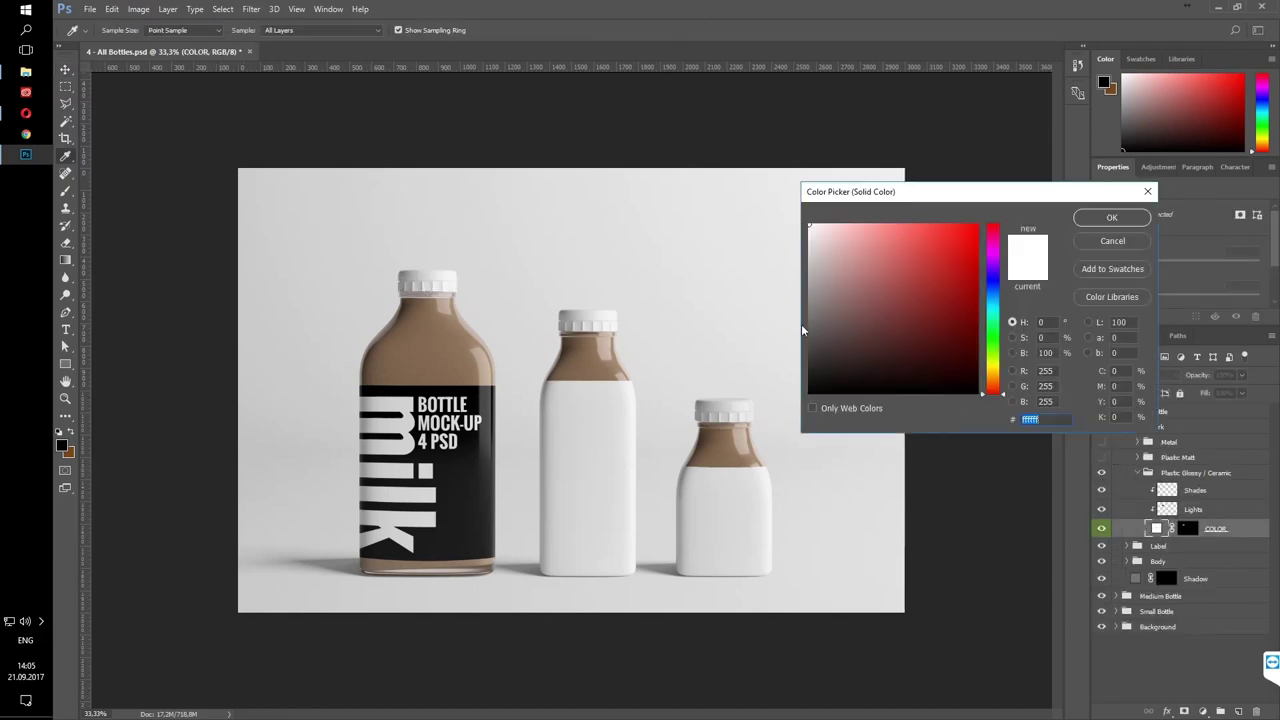
{"action": "left_click", "coordinate": [809, 392]}
{"action": "left_click", "coordinate": [1110, 218]}
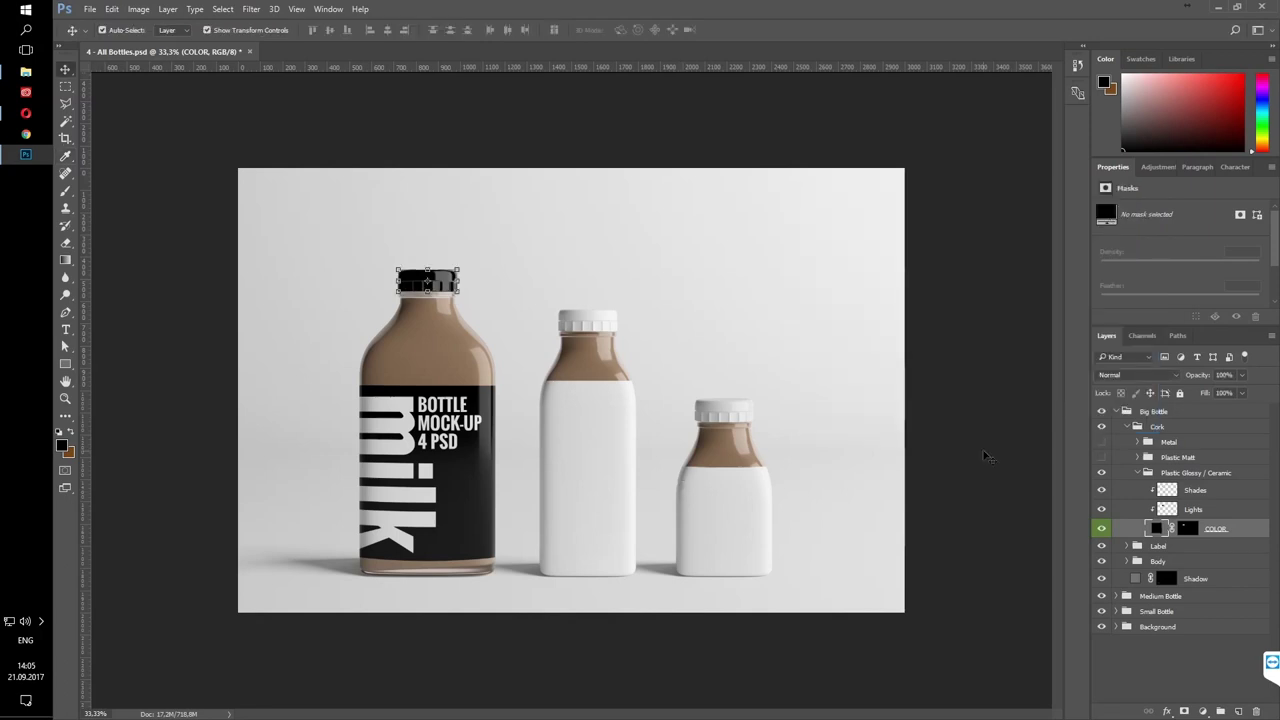
{"action": "left_click", "coordinate": [1137, 472]}
{"action": "left_click", "coordinate": [1127, 427]}
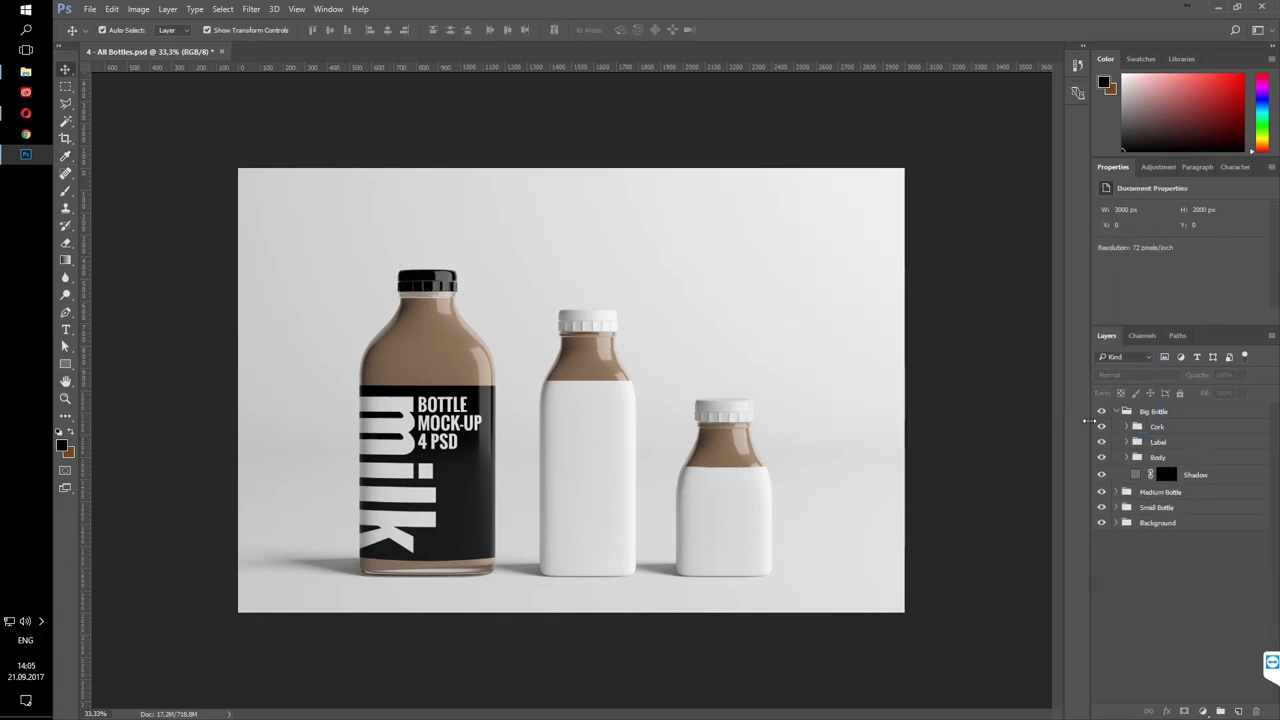
{"action": "left_click", "coordinate": [1115, 411]}
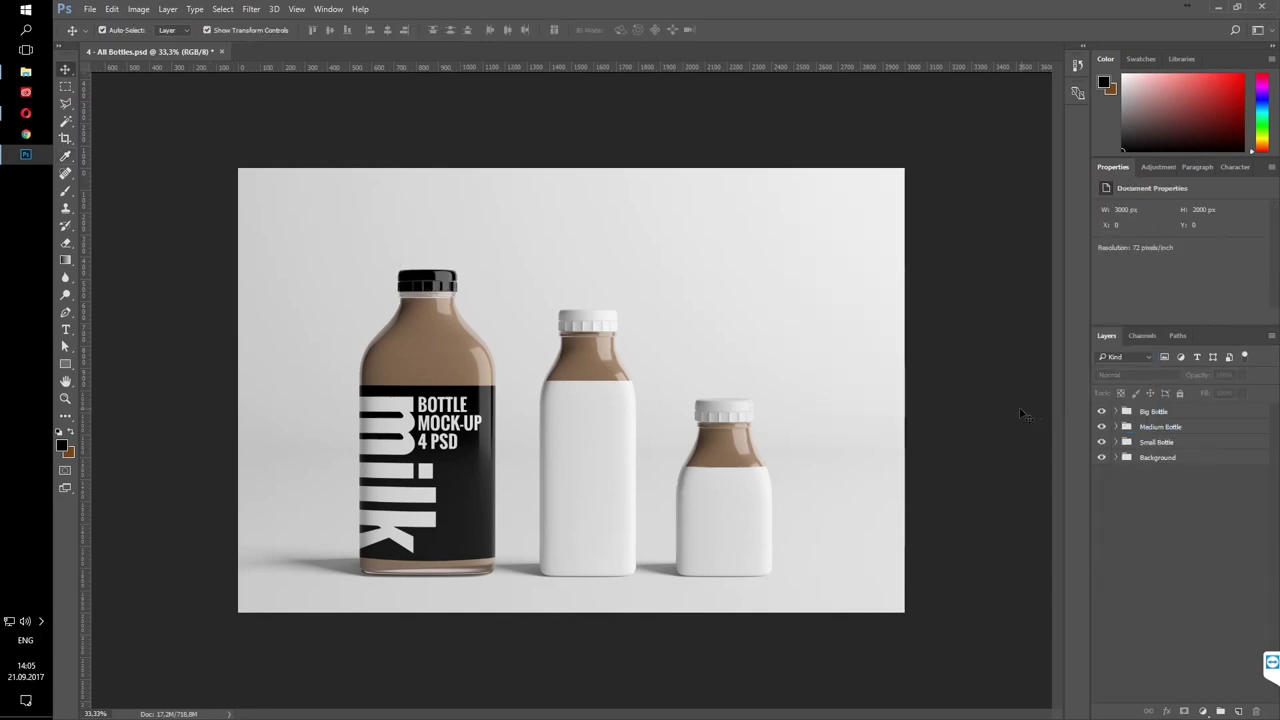
Expand the Medium Bottle group and its Body materials
{"action": "left_click", "coordinate": [1160, 427]}
{"action": "left_click", "coordinate": [1116, 427]}
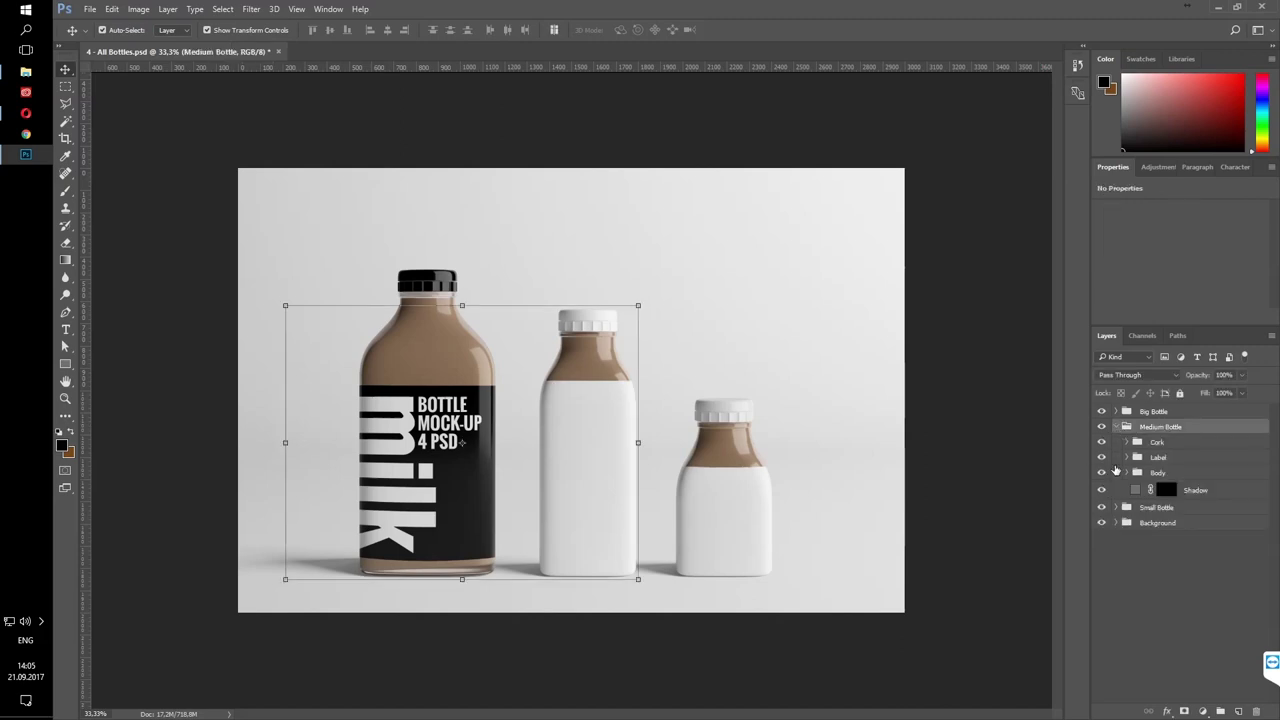
{"action": "left_click", "coordinate": [1208, 491]}
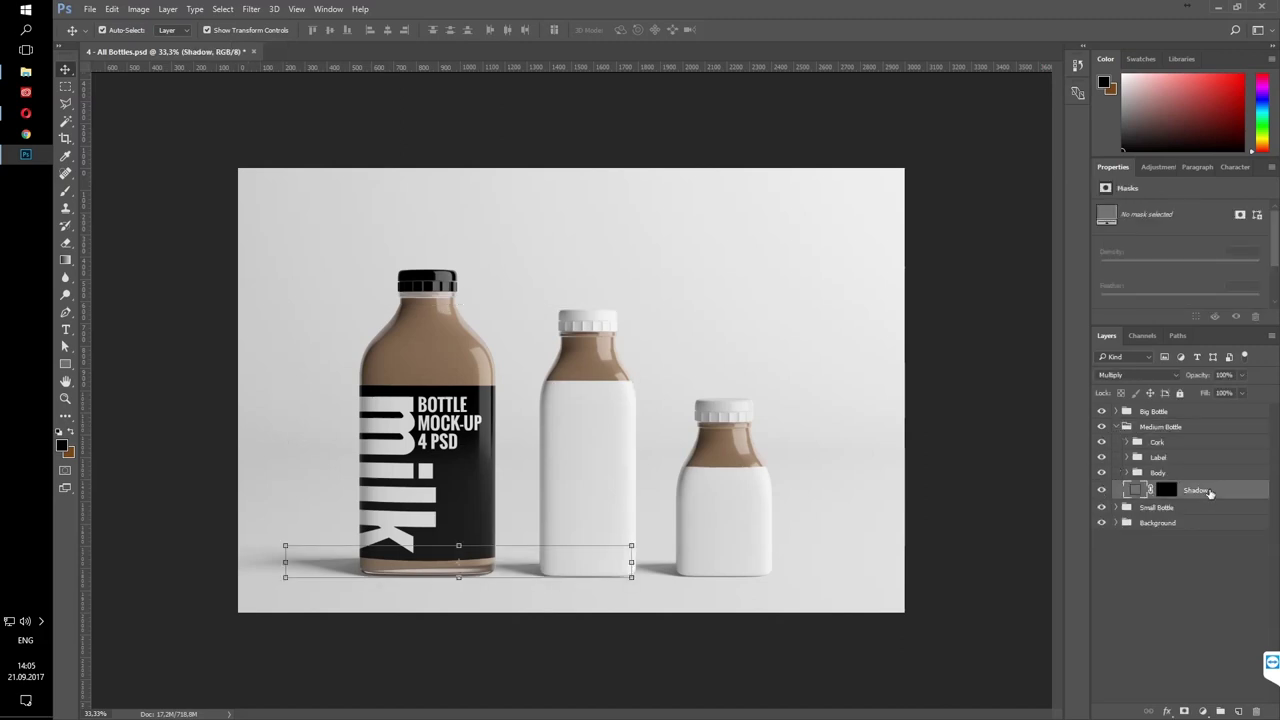
{"action": "left_click", "coordinate": [1170, 443]}
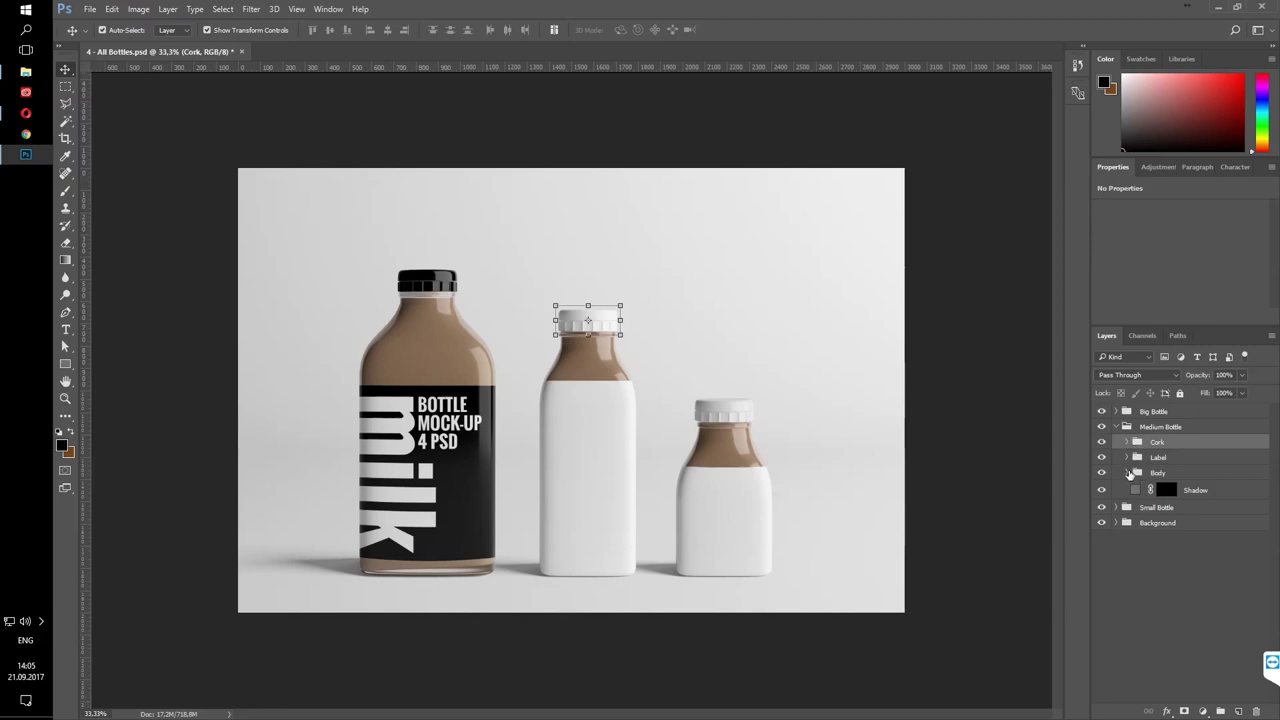
{"action": "left_click", "coordinate": [1128, 474]}
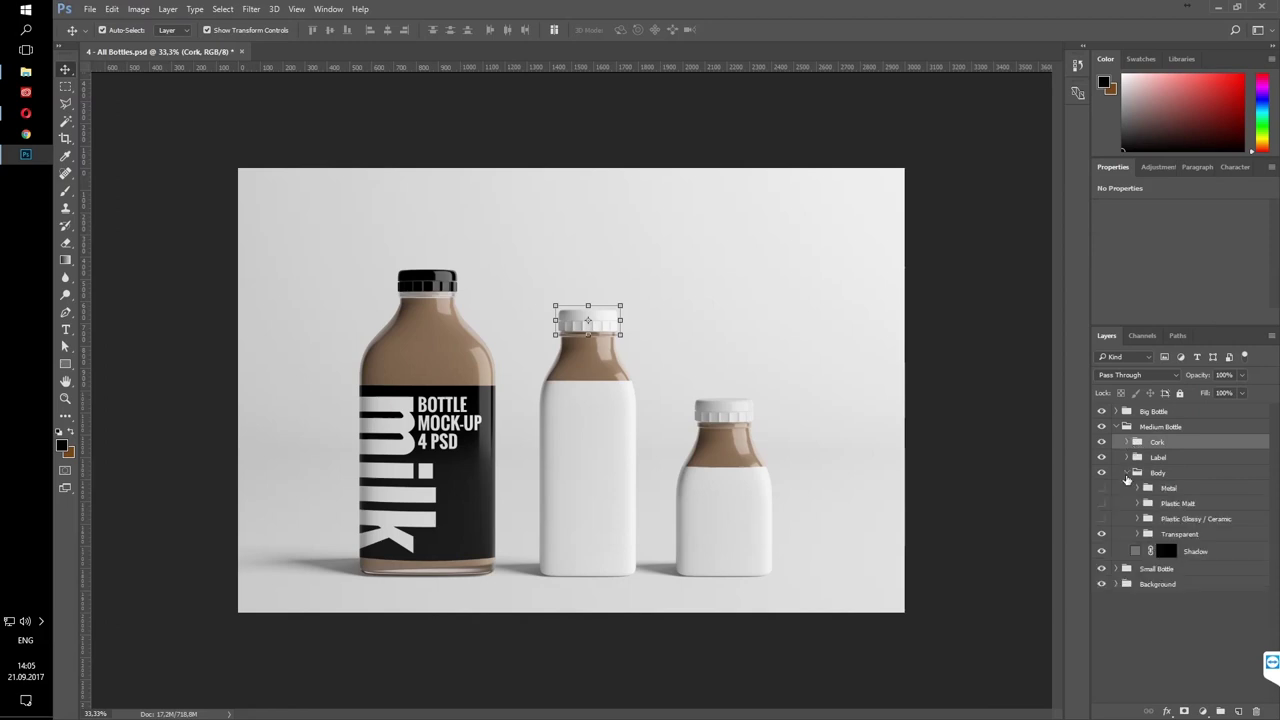
Hide the Transparent body and set the Plastic Glossy body COLOR fill to black
{"action": "left_click", "coordinate": [1102, 534]}
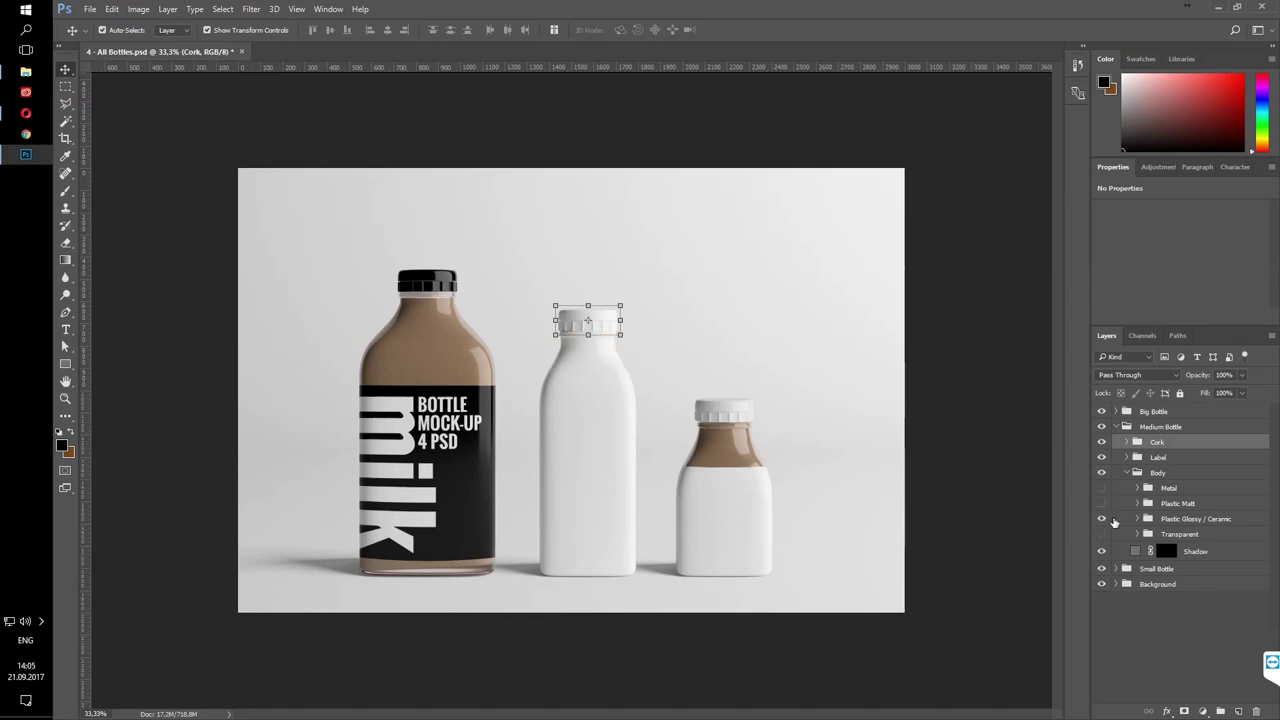
{"action": "left_click", "coordinate": [1137, 519]}
{"action": "left_click", "coordinate": [1157, 575]}
{"action": "double_click", "coordinate": [1157, 575]}
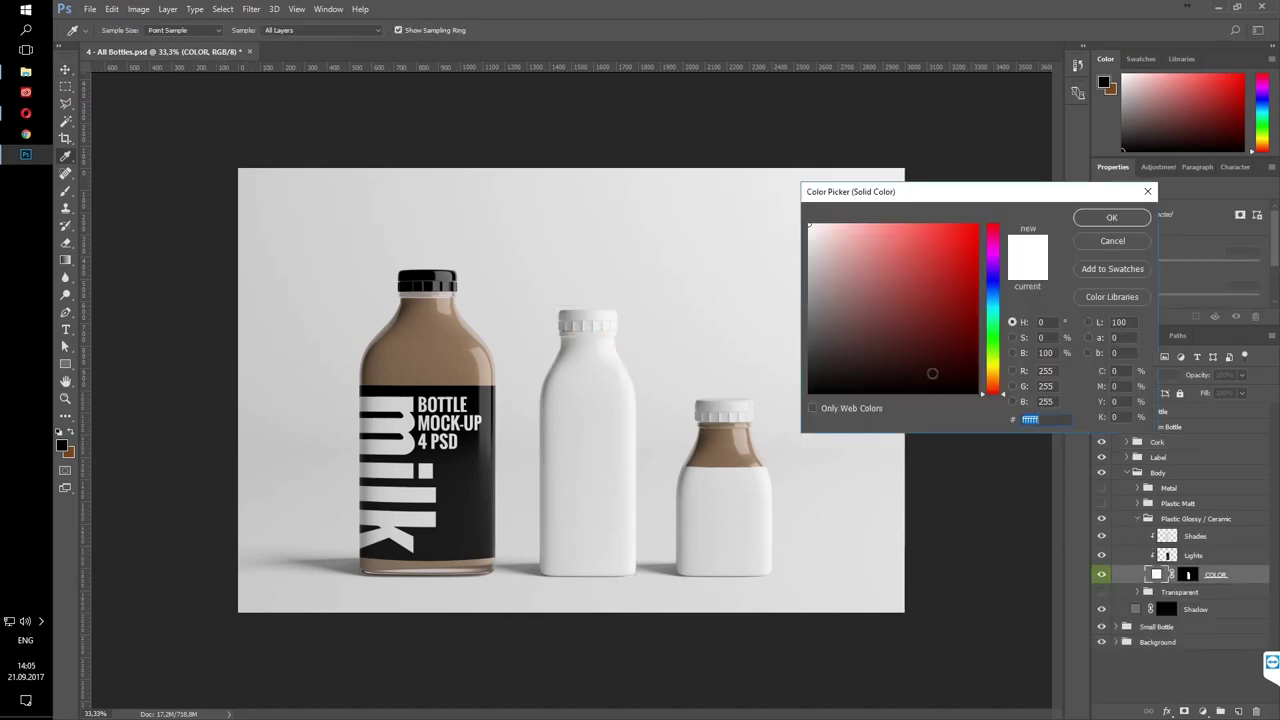
{"action": "left_click", "coordinate": [933, 374]}
{"action": "left_click", "coordinate": [1100, 216]}
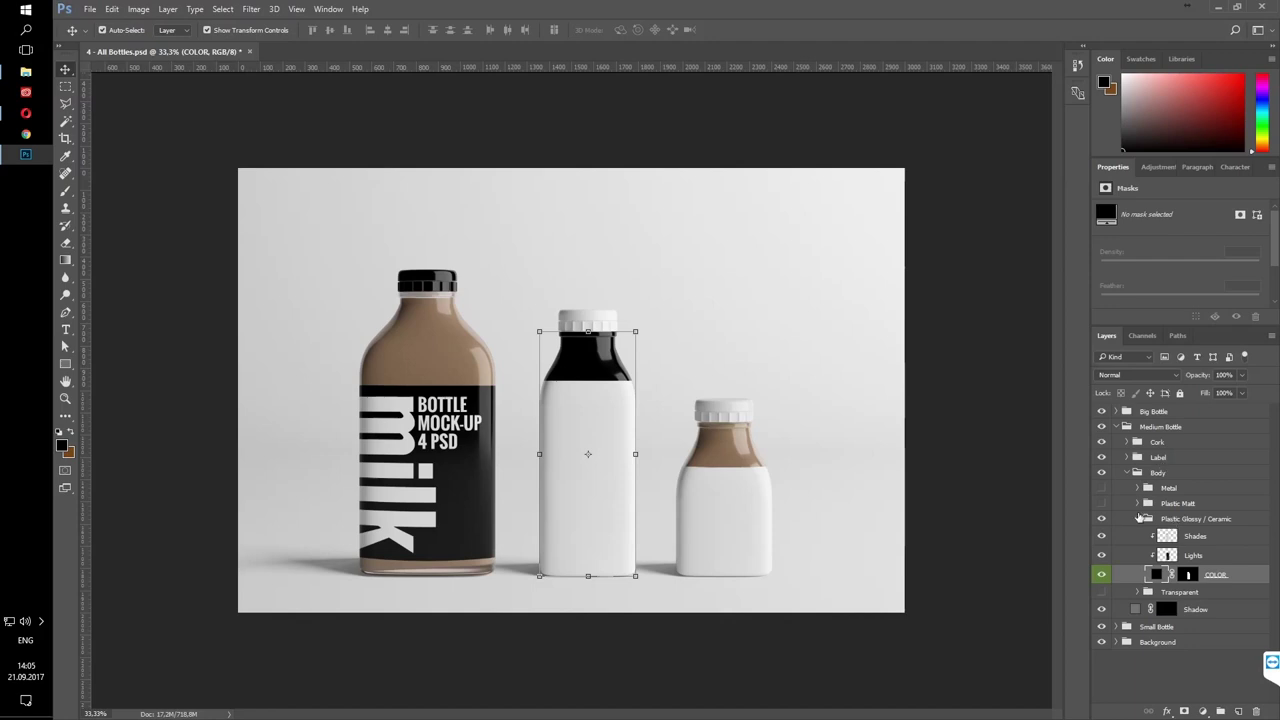
{"action": "left_click", "coordinate": [1137, 519]}
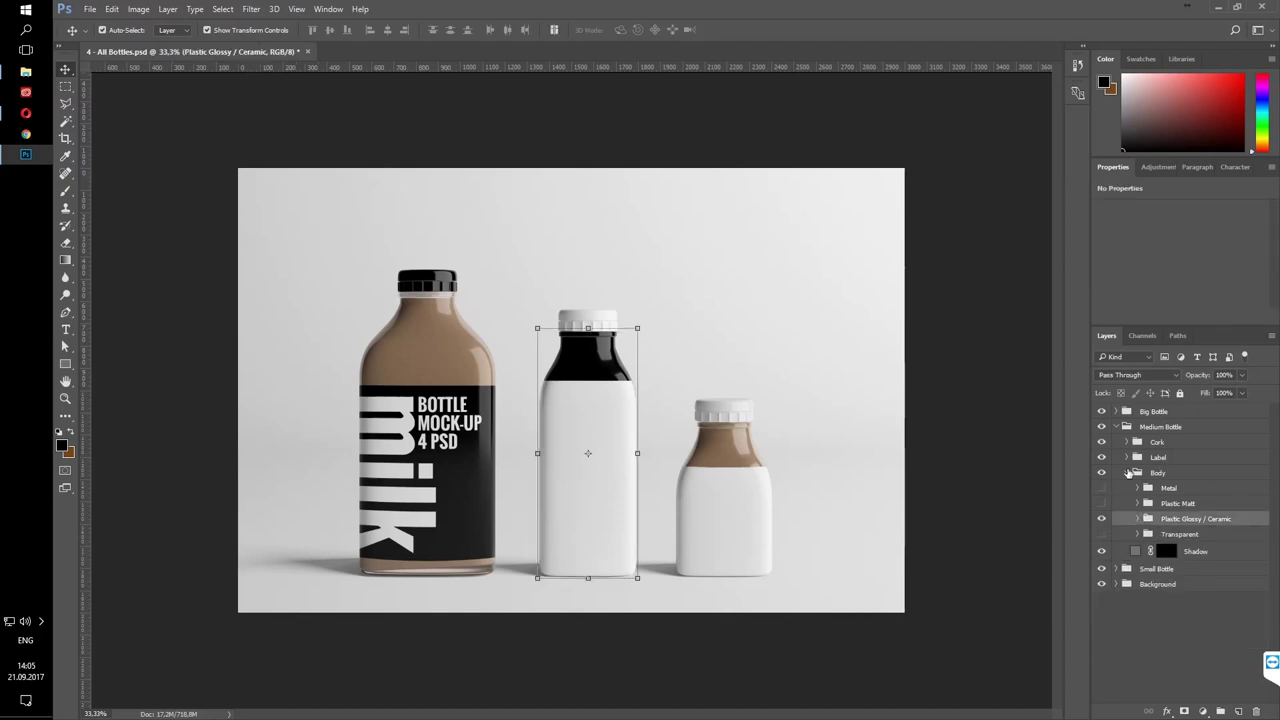
Swap the body to the Plastic Matt material and set its COLOR fill to black
{"action": "left_click", "coordinate": [1140, 472]}
{"action": "left_click", "coordinate": [1101, 519]}
{"action": "left_click", "coordinate": [1101, 503]}
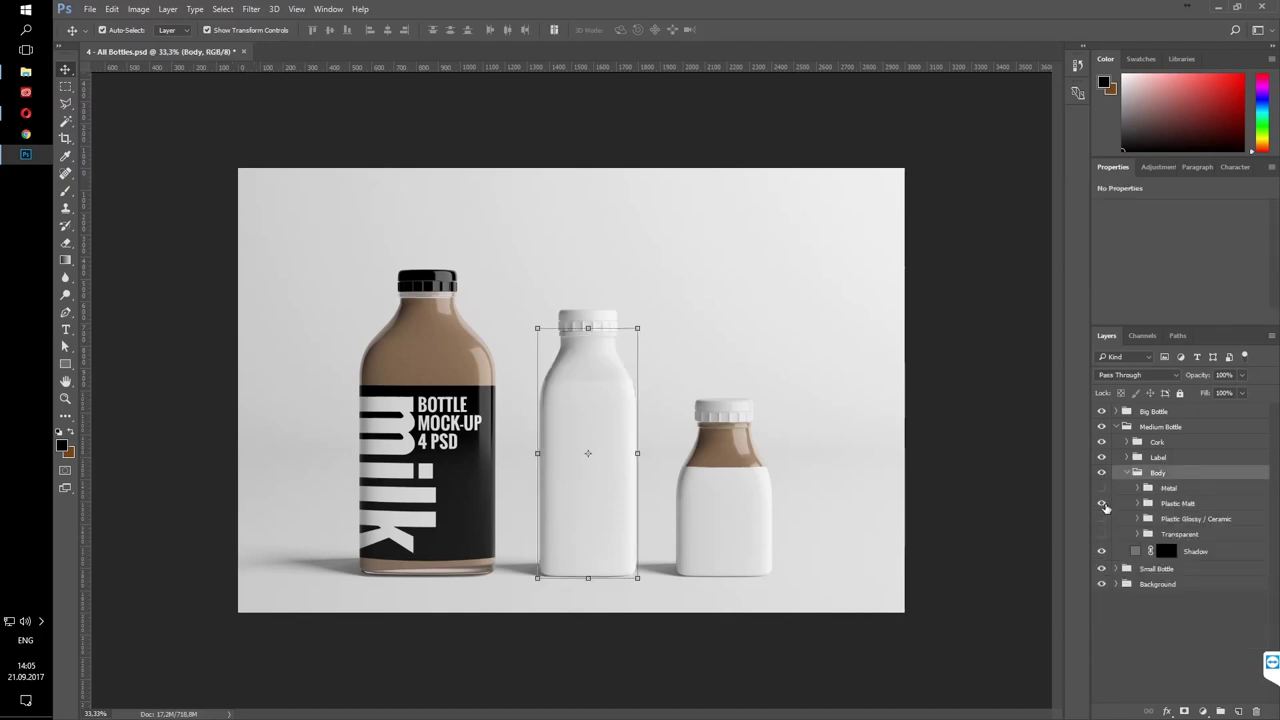
{"action": "left_click", "coordinate": [1137, 503]}
{"action": "double_click", "coordinate": [1157, 559]}
{"action": "left_click_drag", "start_coordinate": [850, 380], "coordinate": [678, 440]}
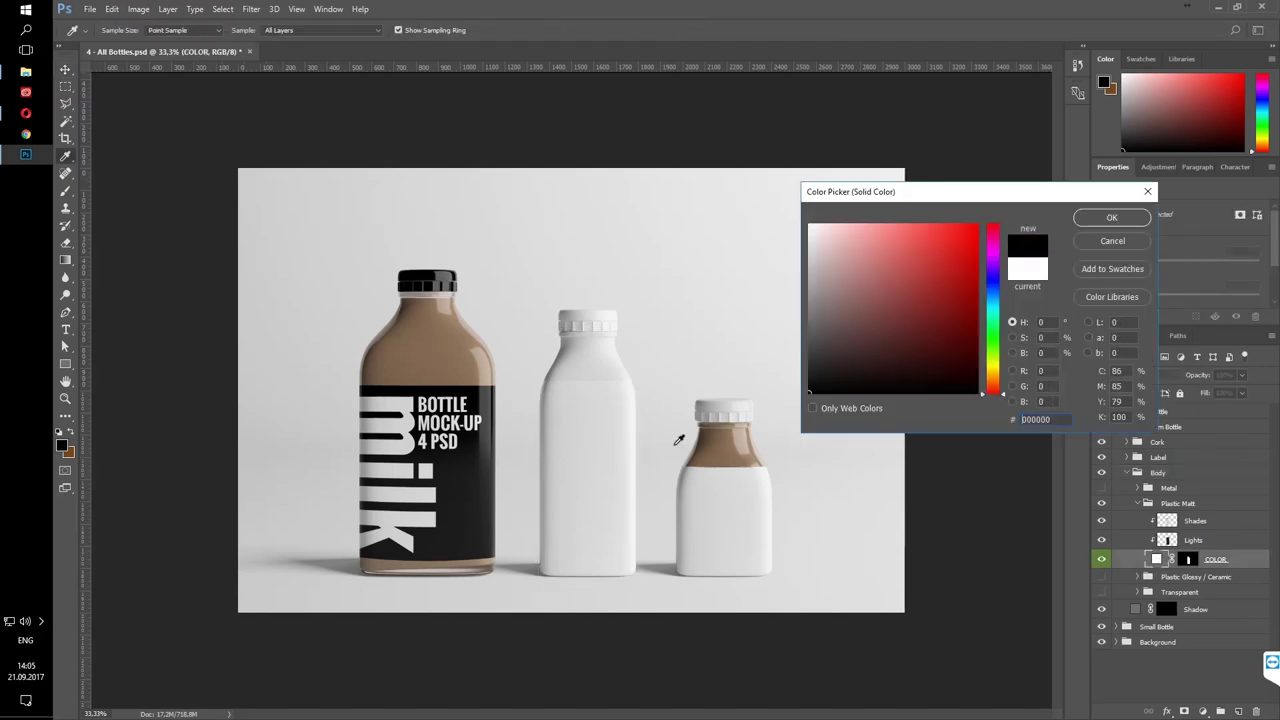
{"action": "left_click", "coordinate": [1111, 217]}
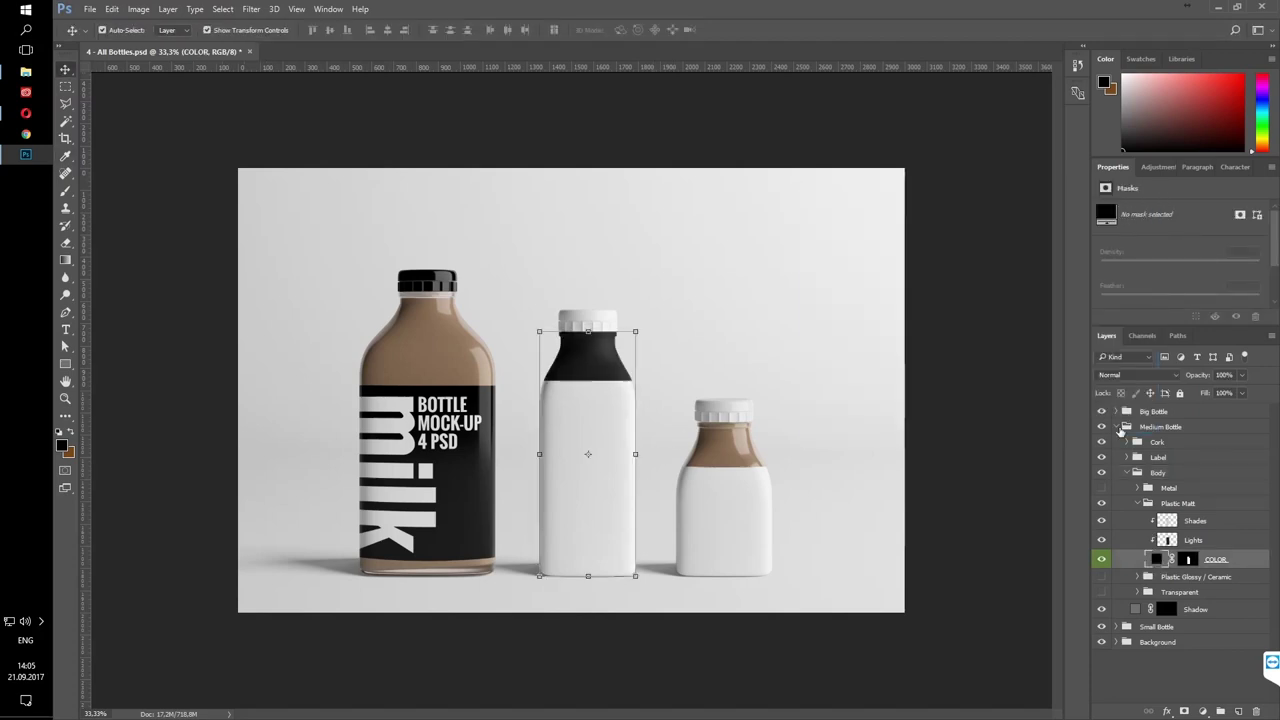
{"action": "left_click", "coordinate": [1139, 503]}
{"action": "left_click", "coordinate": [1125, 472]}
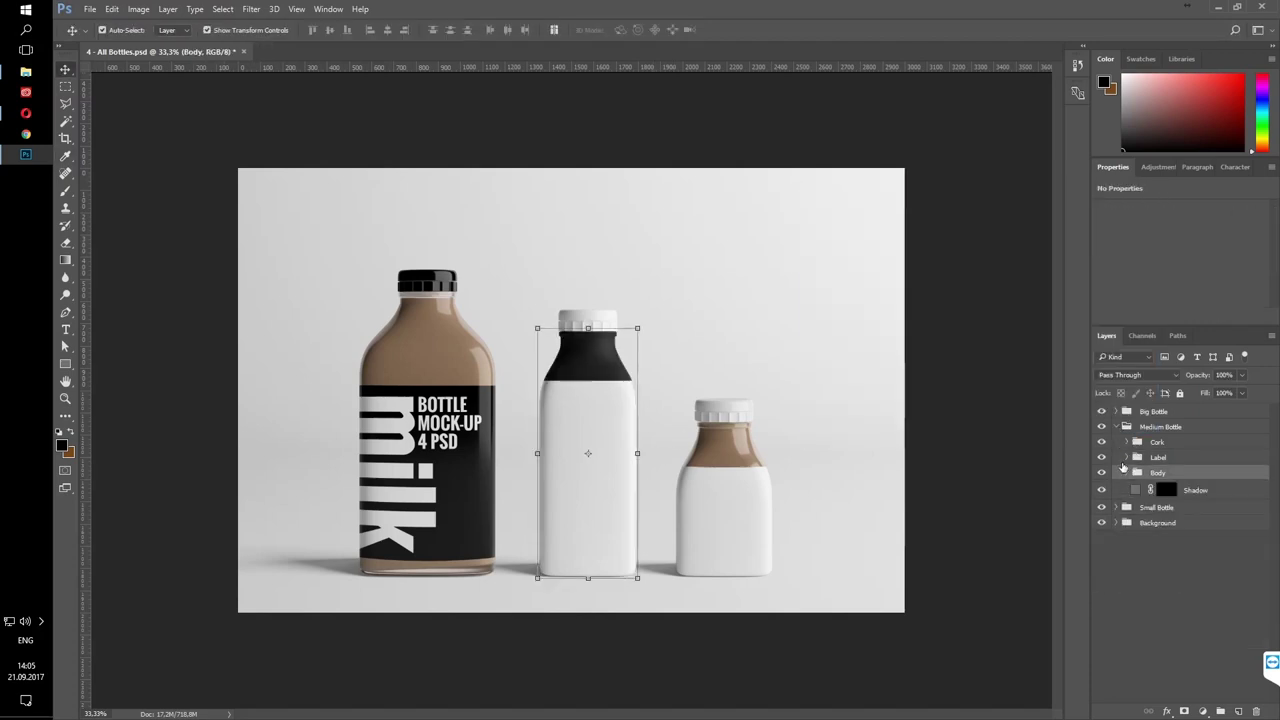
Open the medium label's DESIGN smart object and embed Mid Bottle.psb in it
{"action": "left_click", "coordinate": [1126, 457]}
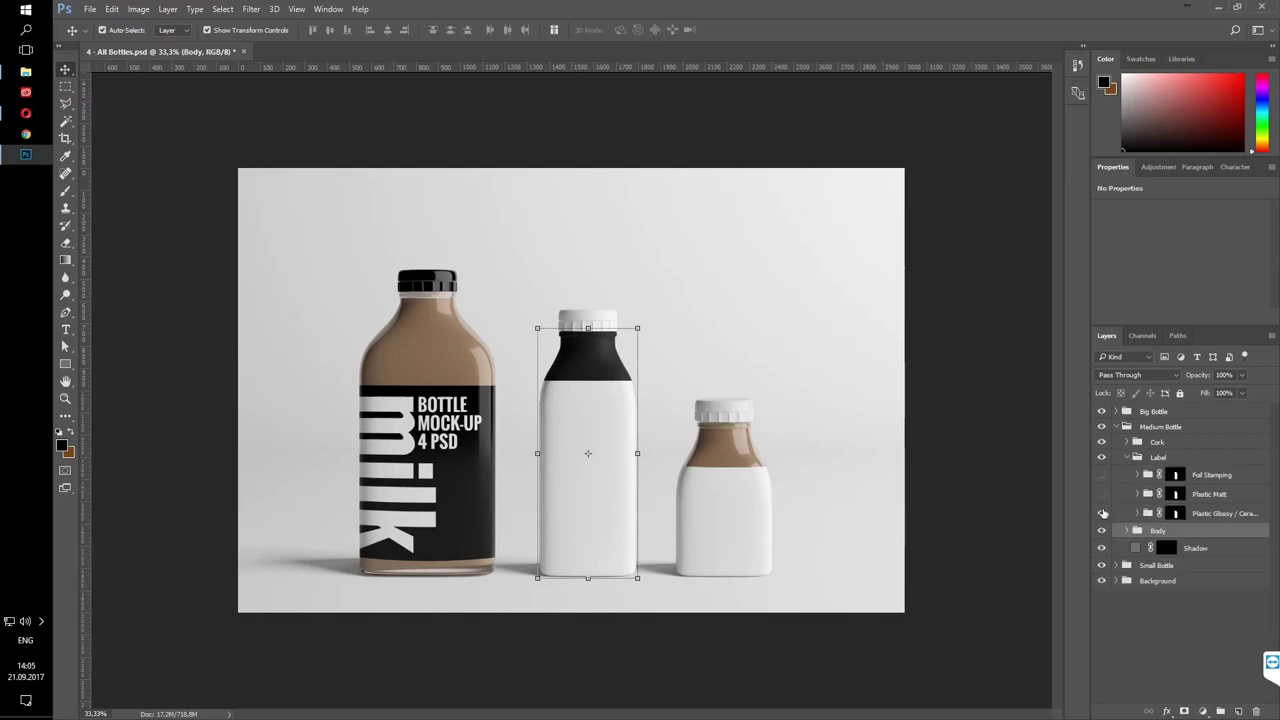
{"action": "left_click", "coordinate": [1137, 513]}
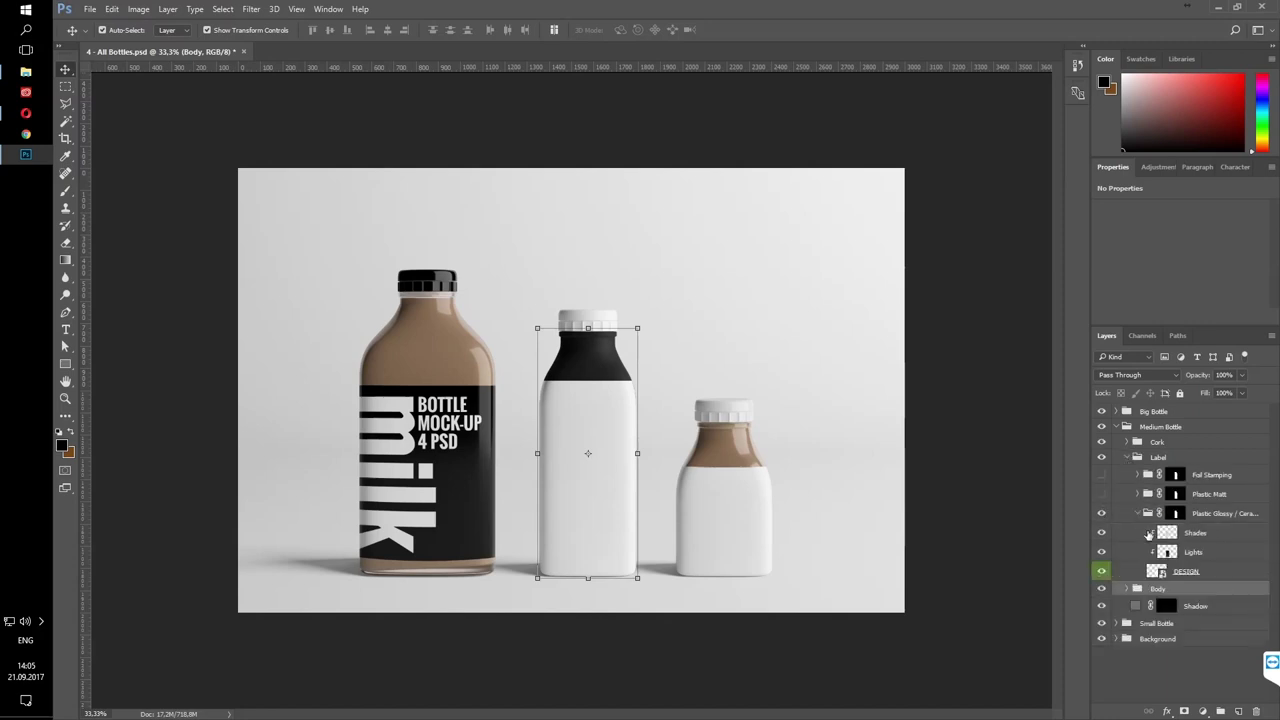
{"action": "double_click", "coordinate": [1157, 570]}
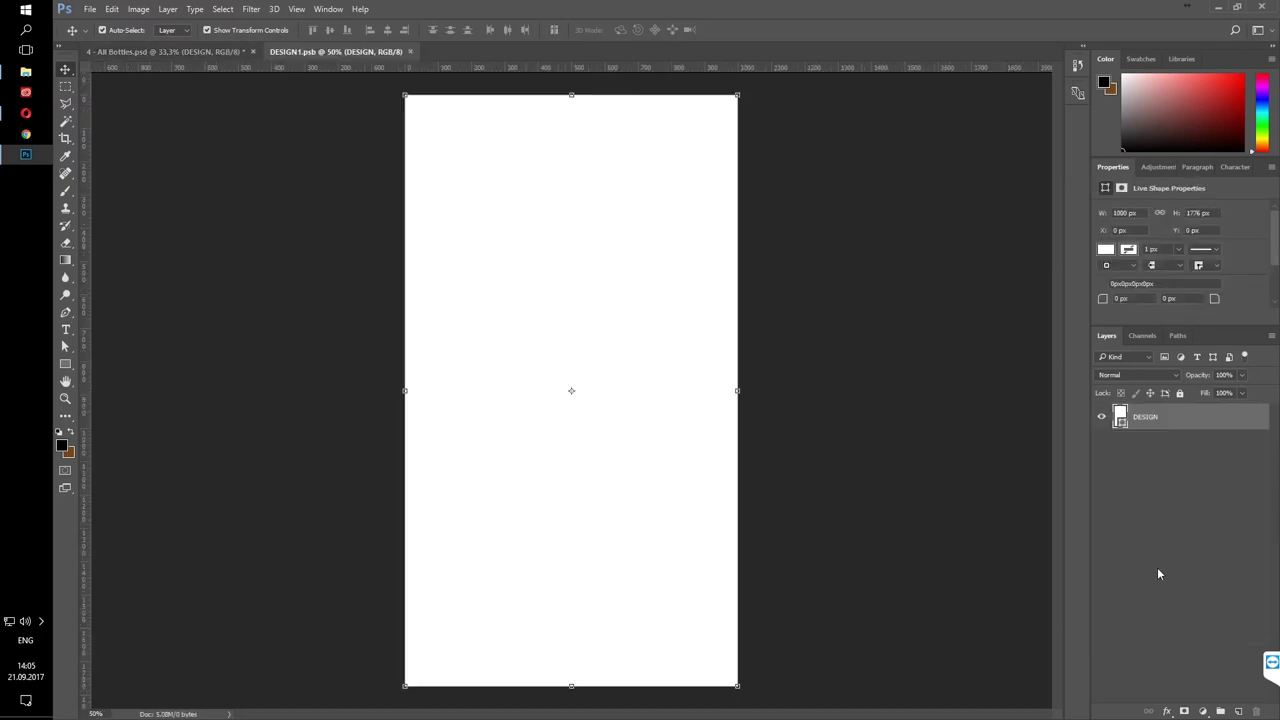
{"action": "left_click", "coordinate": [89, 8]}
{"action": "left_click", "coordinate": [143, 251]}
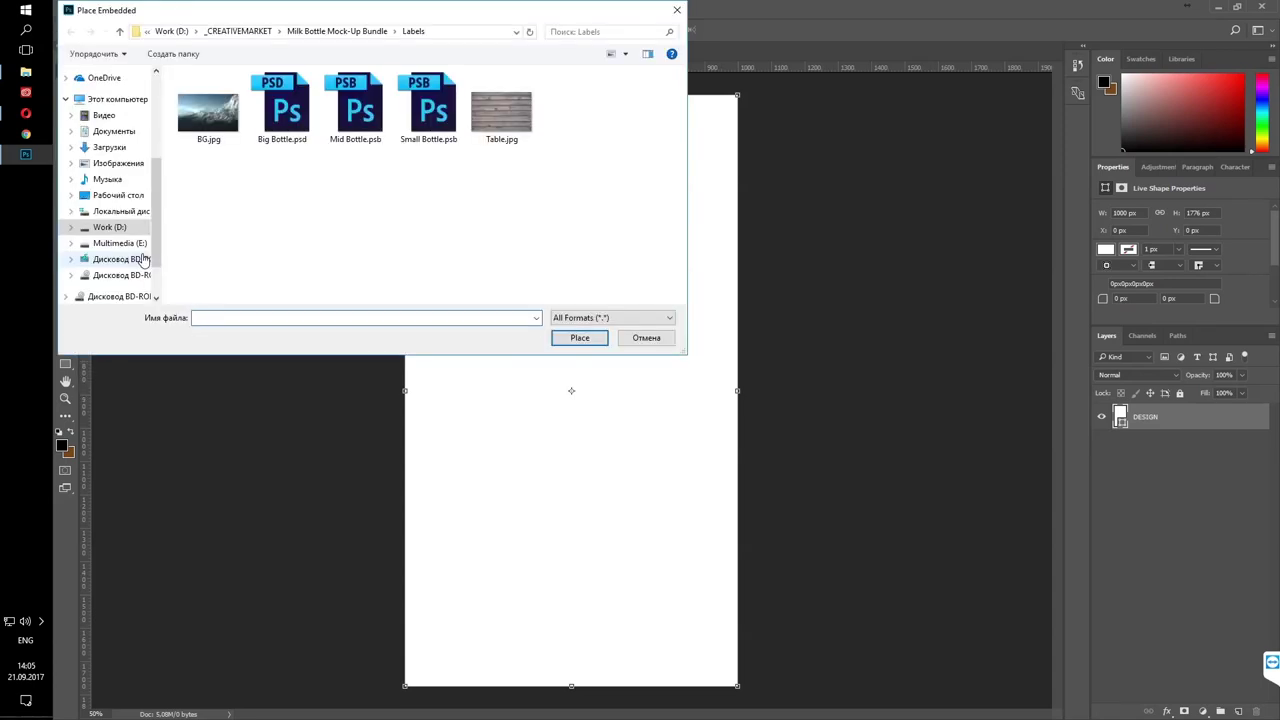
{"action": "double_click", "coordinate": [360, 118]}
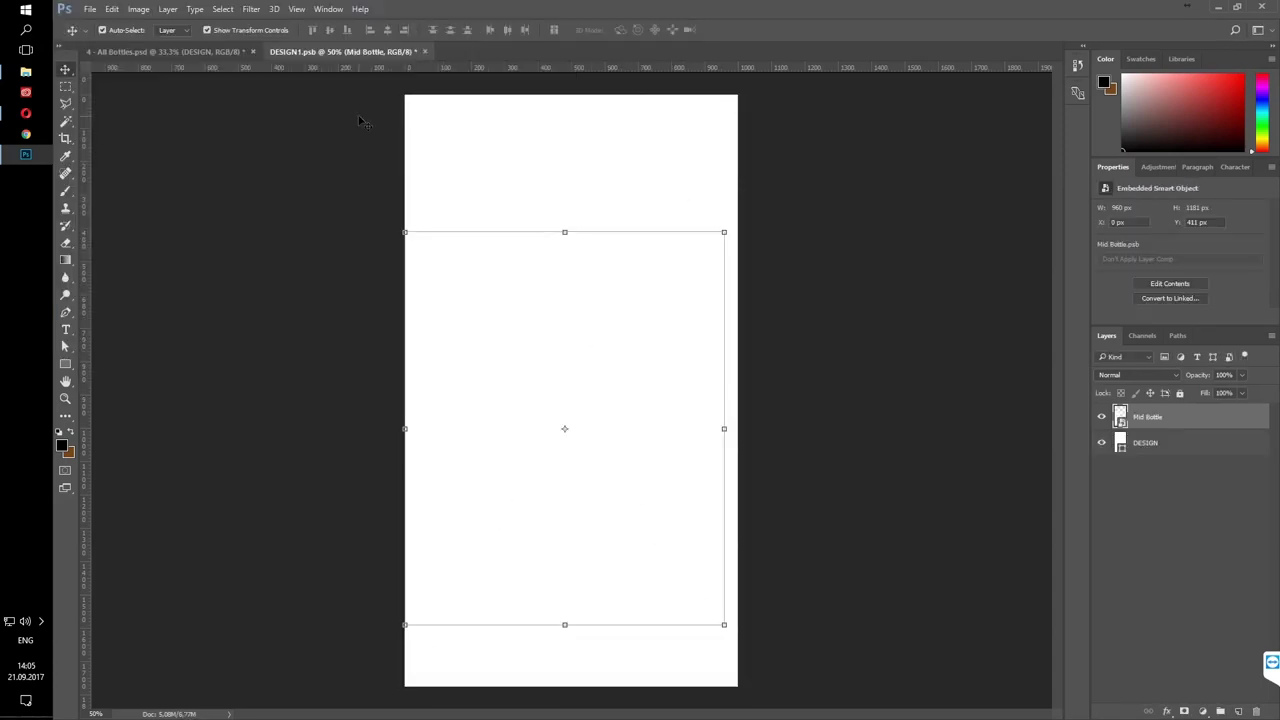
{"action": "key", "text": "ctrl+i"}
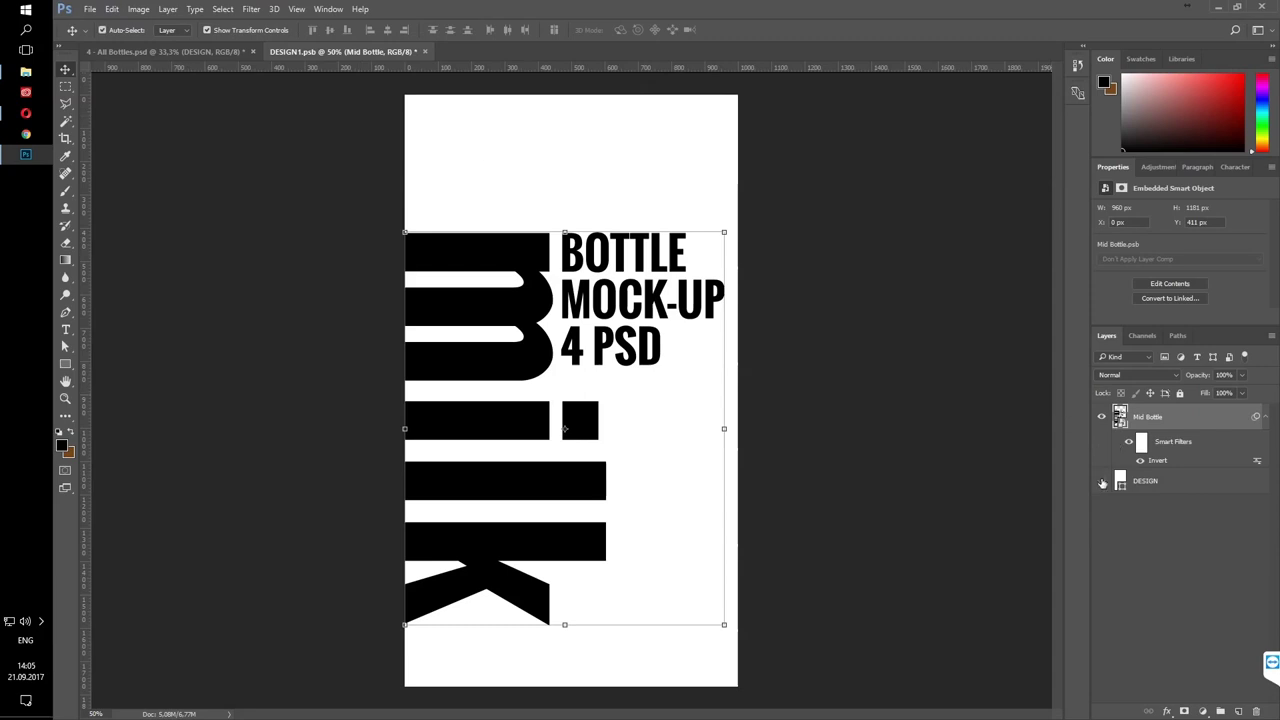
Hide the white DESIGN layer, then save and close the label document
{"action": "left_click", "coordinate": [1102, 481]}
{"action": "left_click", "coordinate": [425, 51]}
{"action": "left_click", "coordinate": [598, 276]}
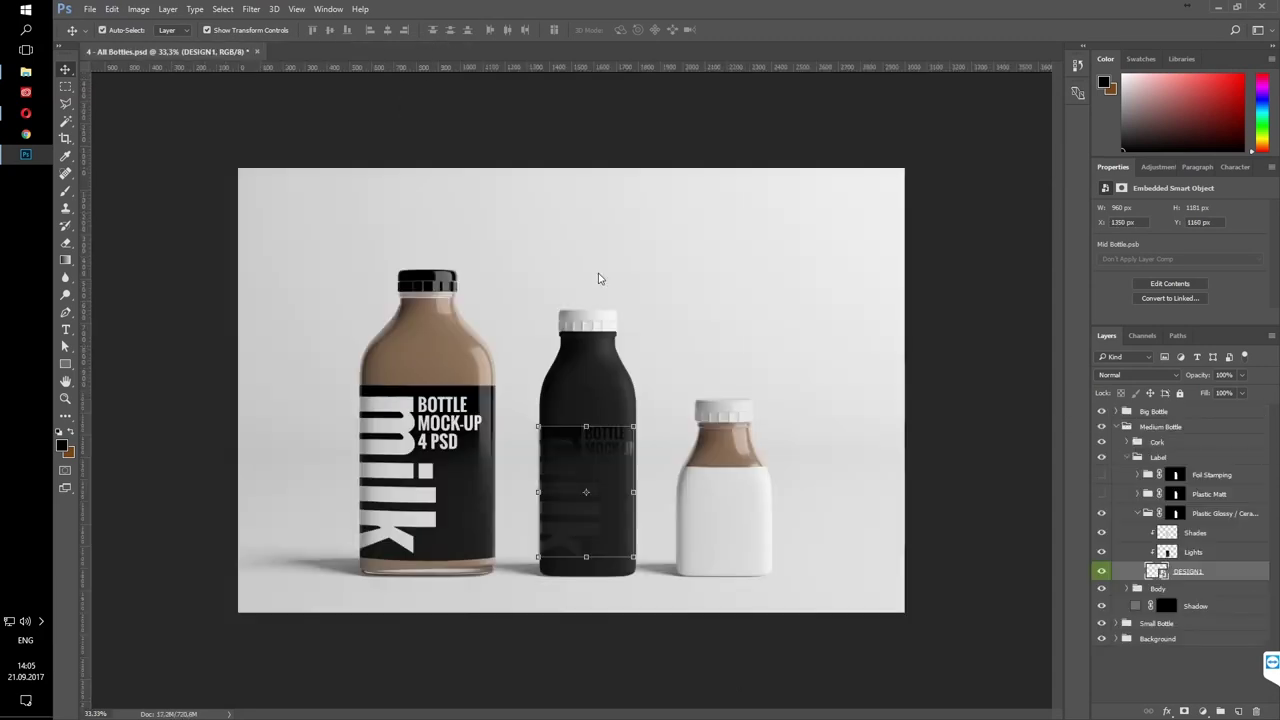
{"action": "left_click", "coordinate": [940, 392]}
Zoom out to 35% to see all bottles and collapse the medium label groups
{"action": "scroll", "coordinate": [608, 520], "scroll_direction": "up", "scroll_amount": 1}
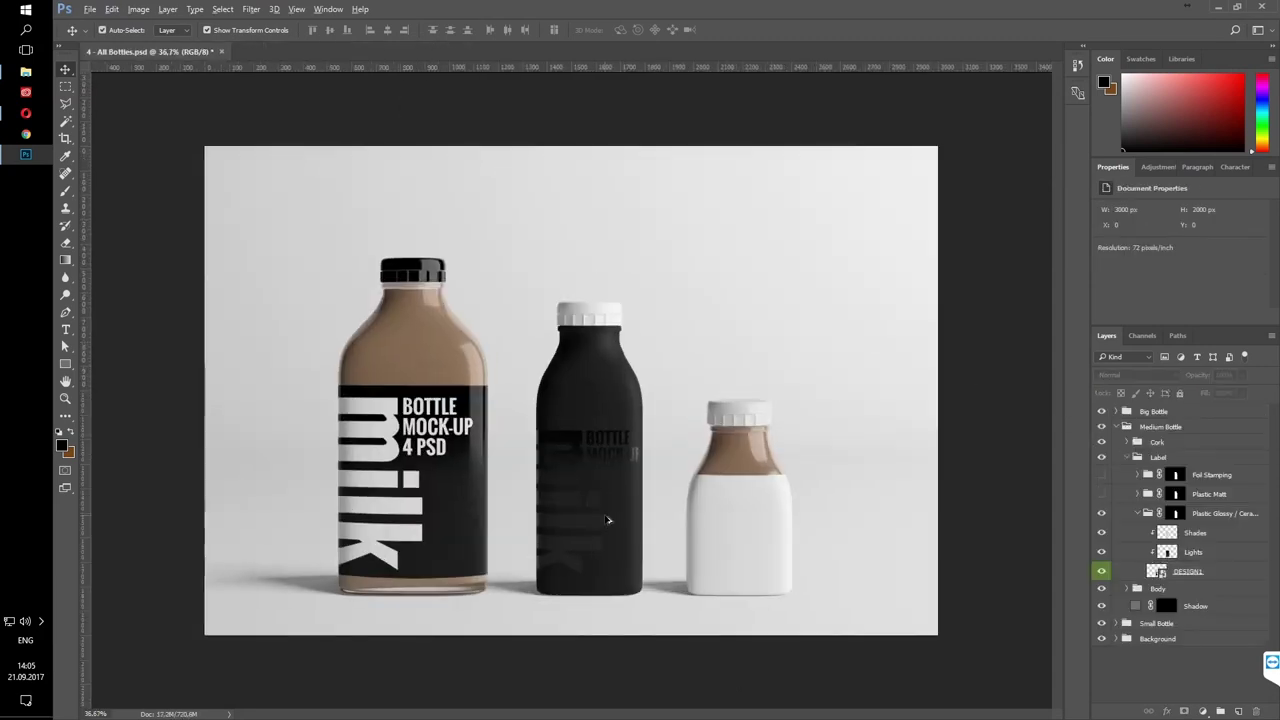
{"action": "scroll", "coordinate": [608, 520], "scroll_direction": "up", "scroll_amount": 2}
{"action": "scroll", "coordinate": [605, 540], "scroll_direction": "up", "scroll_amount": 2}
{"action": "scroll", "coordinate": [620, 570], "scroll_direction": "up", "scroll_amount": 1}
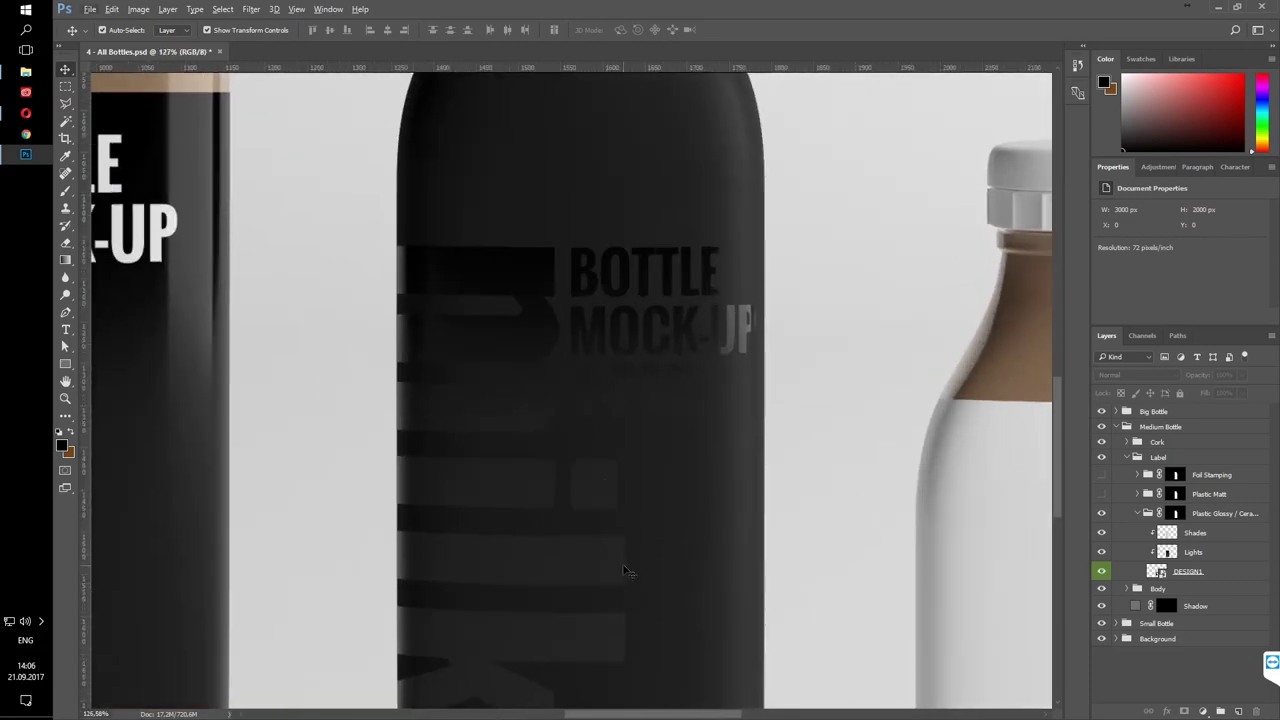
{"action": "scroll", "coordinate": [586, 429], "scroll_direction": "down", "scroll_amount": 3}
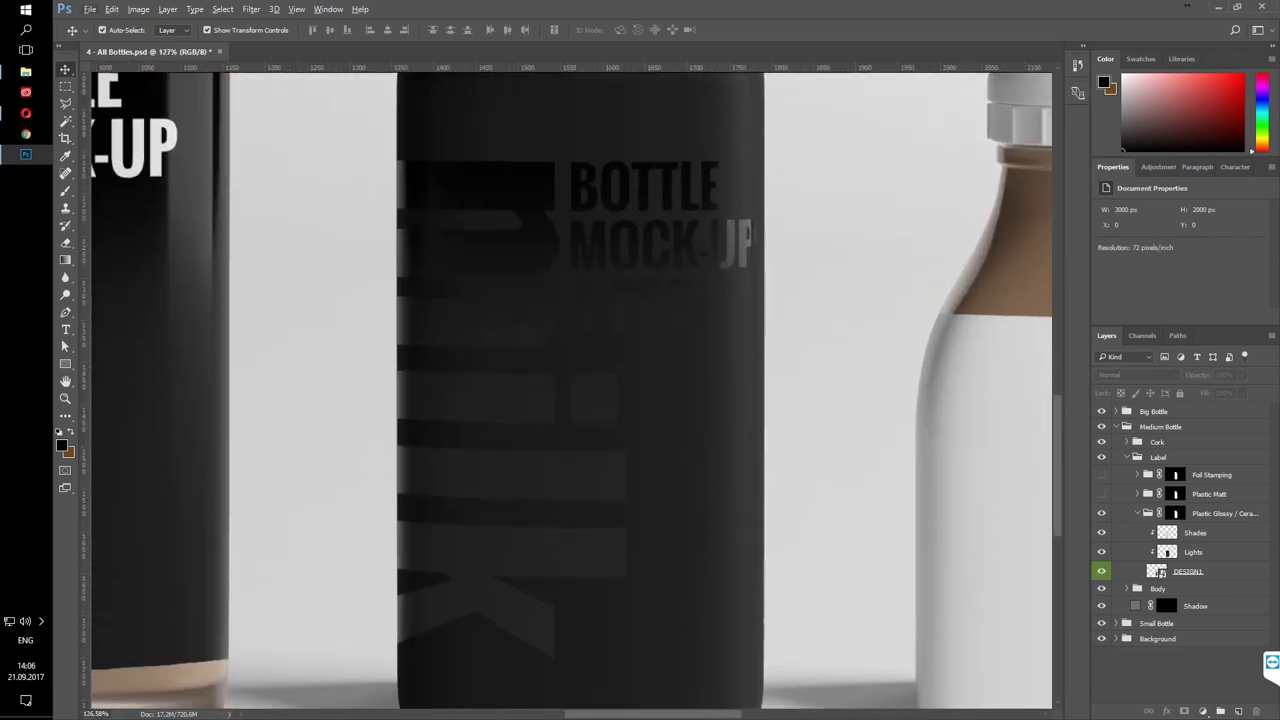
{"action": "left_click", "coordinate": [104, 713]}
{"action": "type", "text": "35"}
{"action": "key", "text": "Return"}
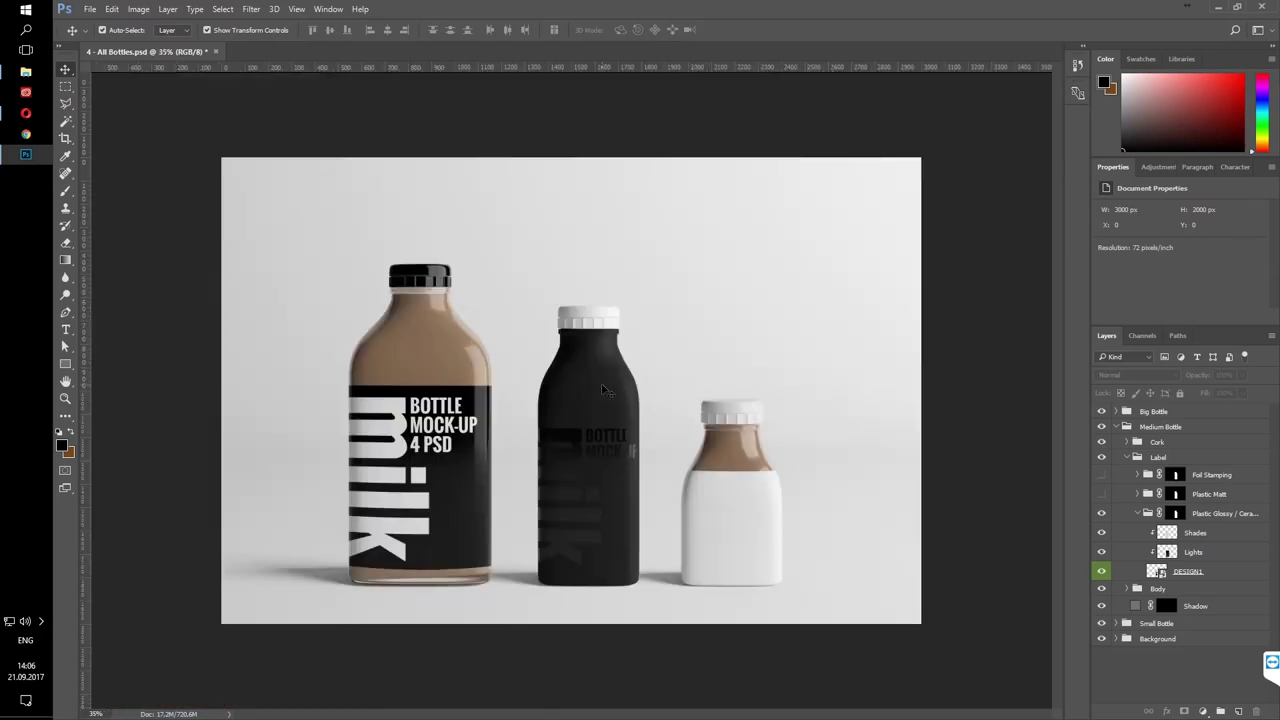
{"action": "left_click", "coordinate": [1137, 513]}
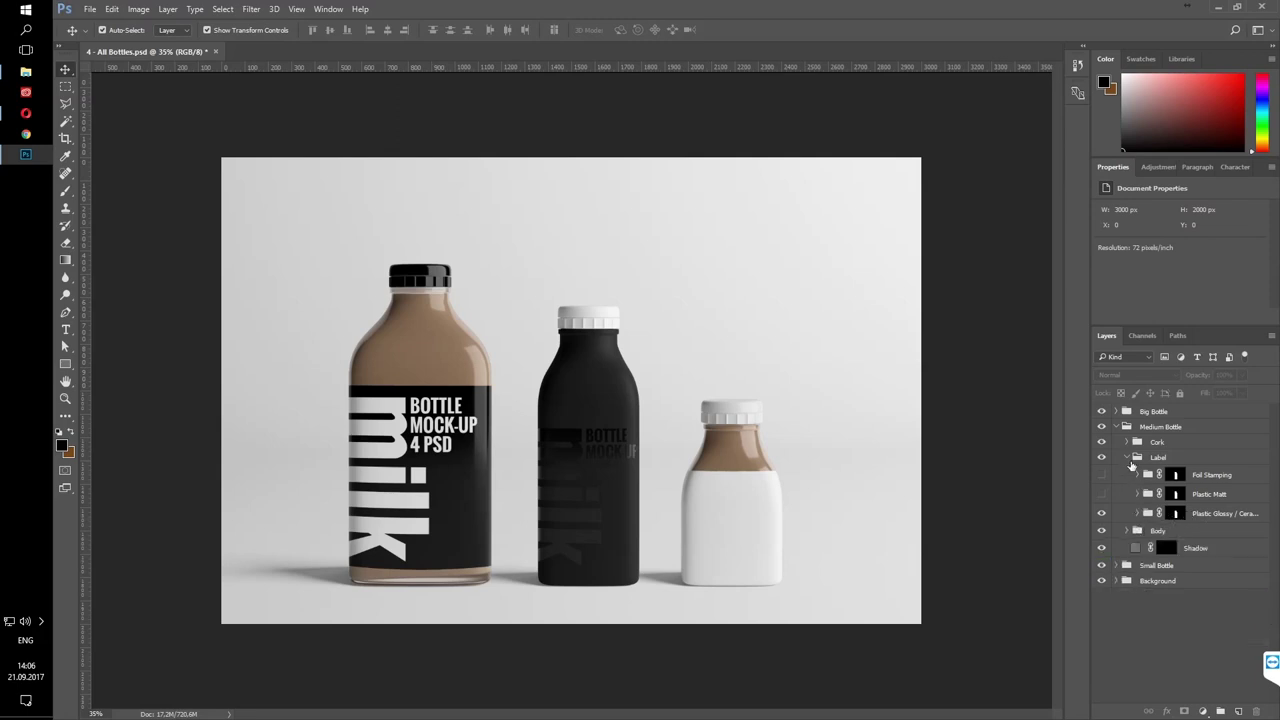
{"action": "left_click", "coordinate": [1127, 457]}
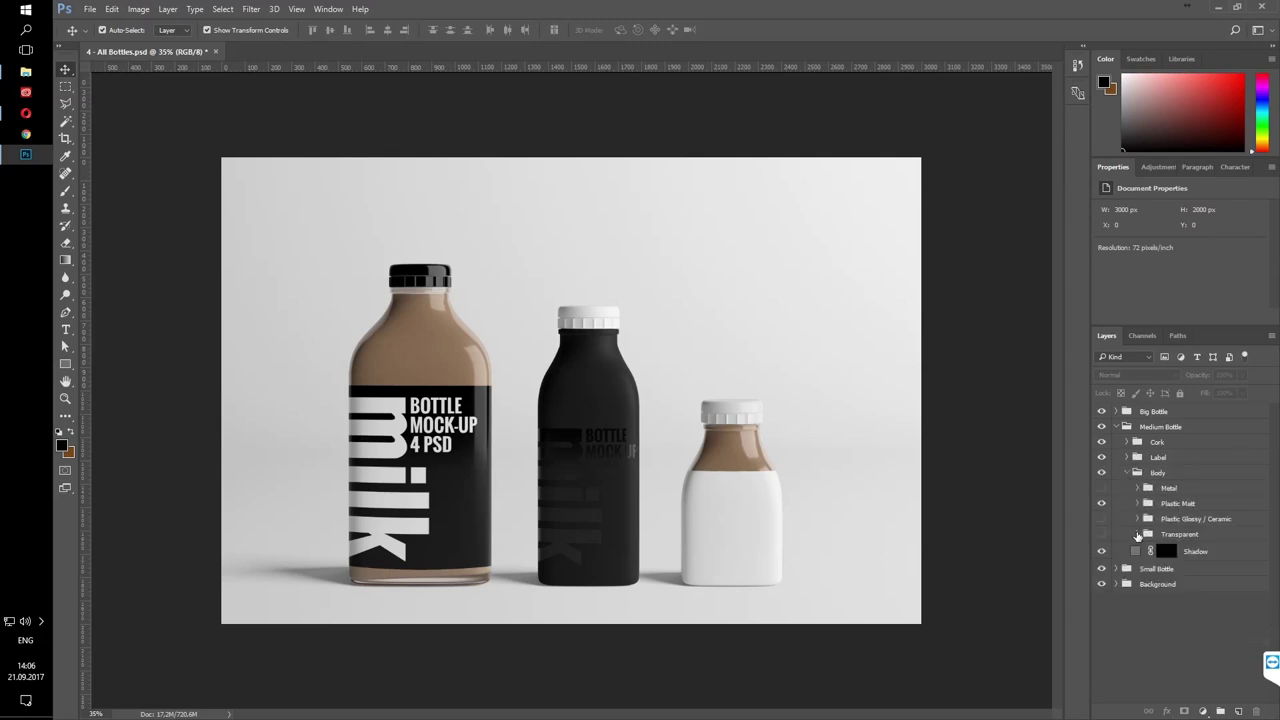
Set the Plastic Matt body COLOR fill to dark grey #1d1d1d
{"action": "double_click", "coordinate": [1157, 559]}
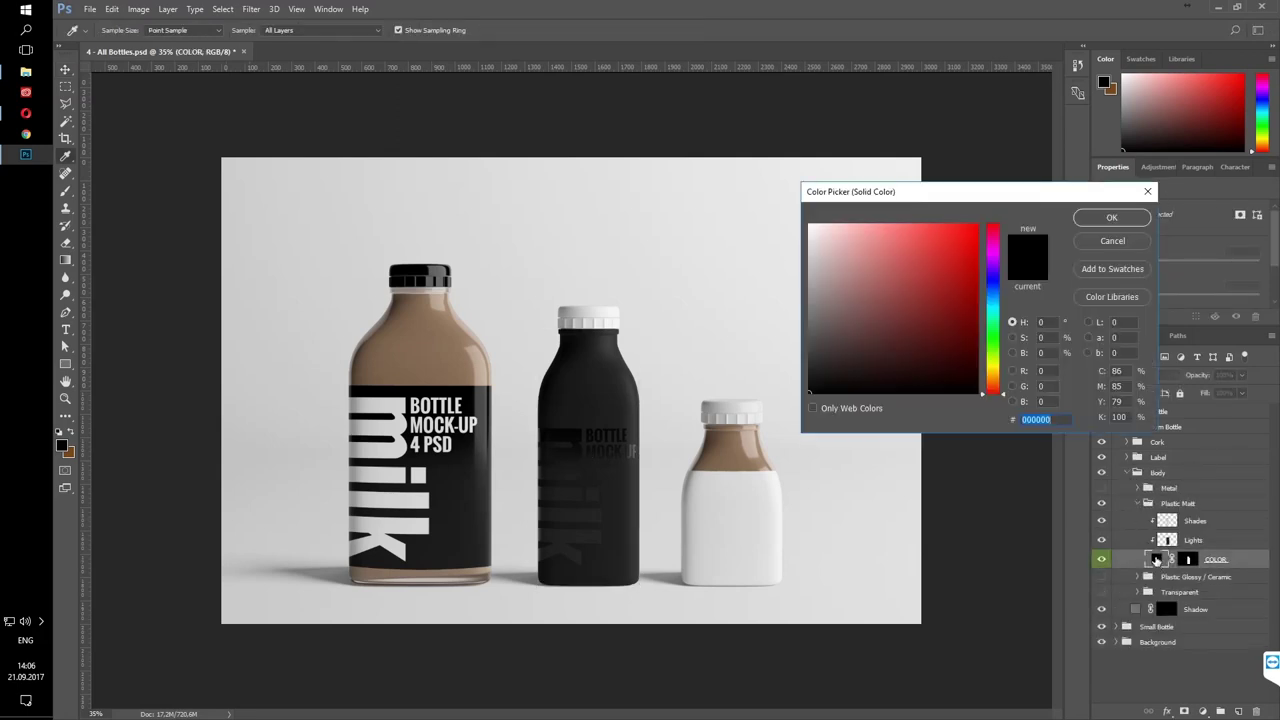
{"action": "left_click", "coordinate": [810, 360]}
{"action": "left_click_drag", "start_coordinate": [788, 356], "coordinate": [788, 370]}
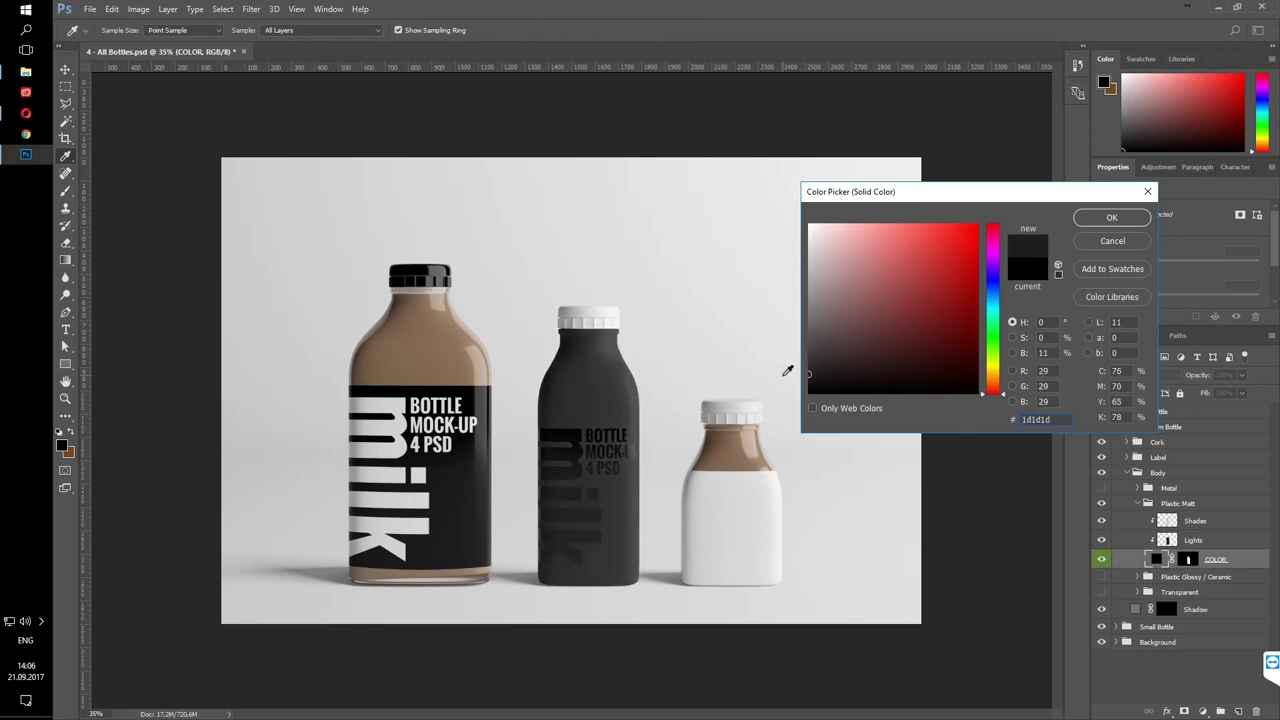
{"action": "left_click", "coordinate": [1123, 218]}
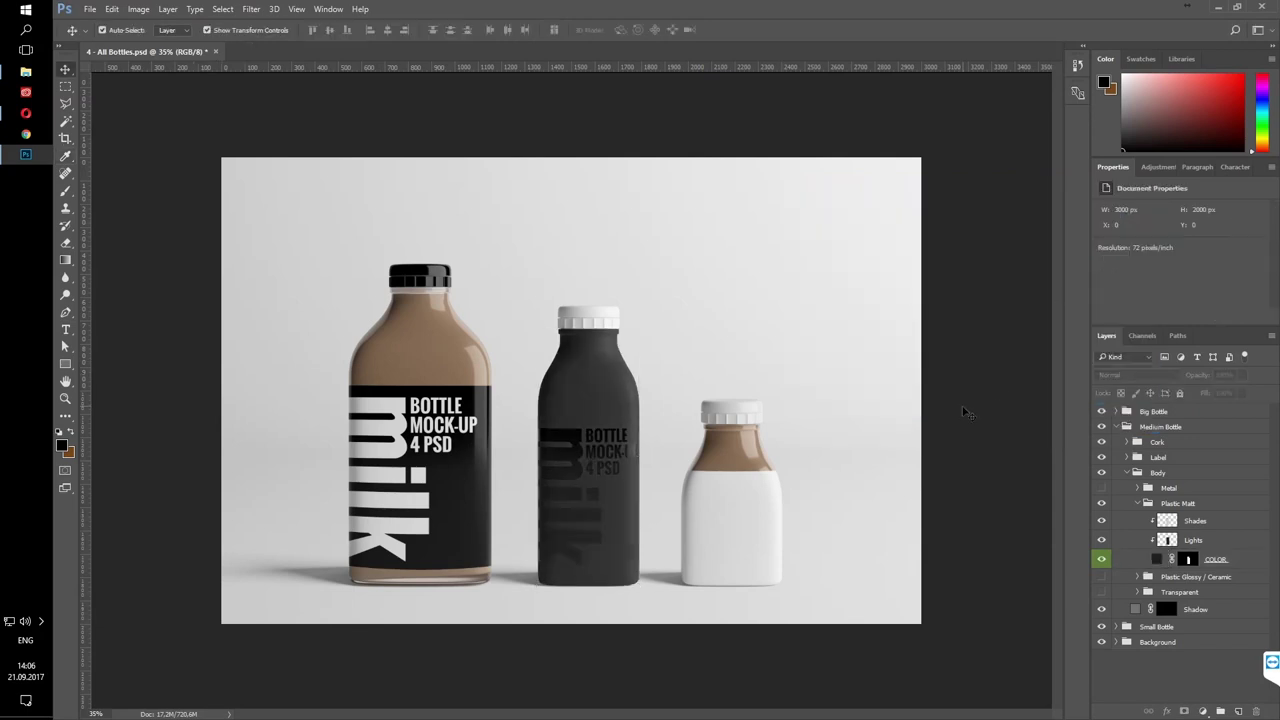
{"action": "left_click", "coordinate": [1141, 503]}
Set the medium bottle's Plastic Glossy / Ceramic cap COLOR fill to black
{"action": "left_click", "coordinate": [1128, 472]}
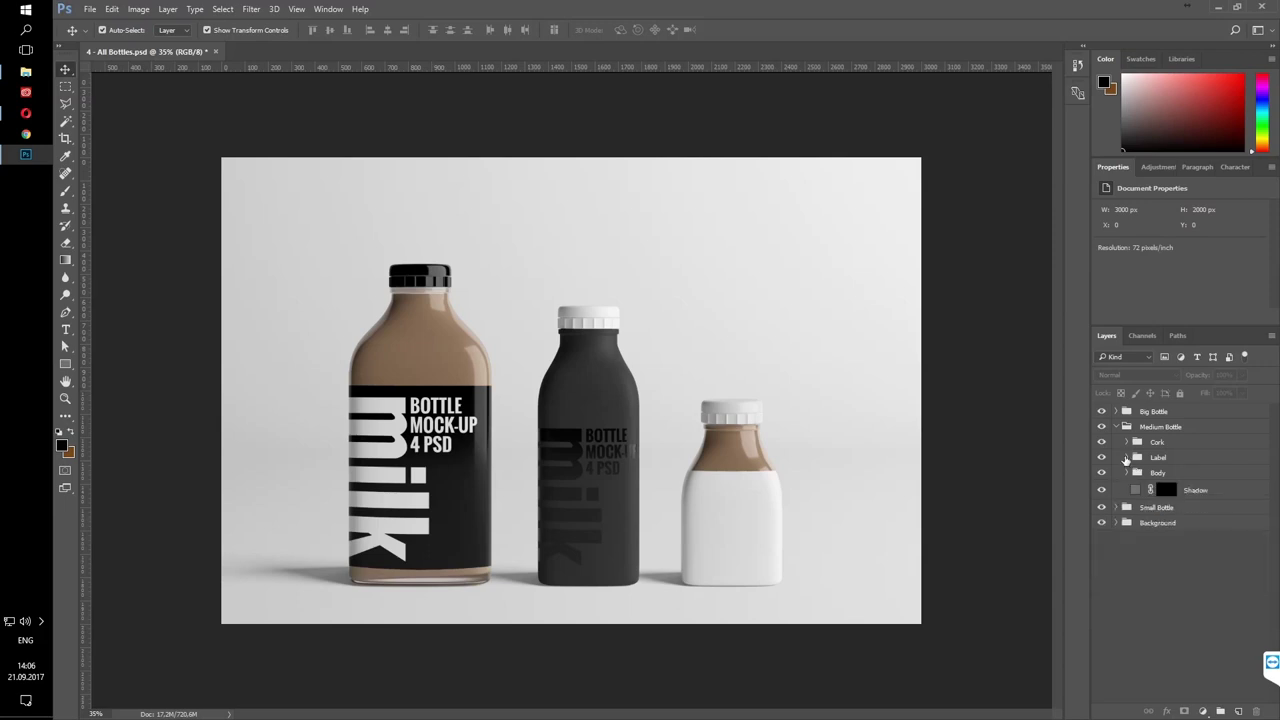
{"action": "left_click", "coordinate": [1127, 442]}
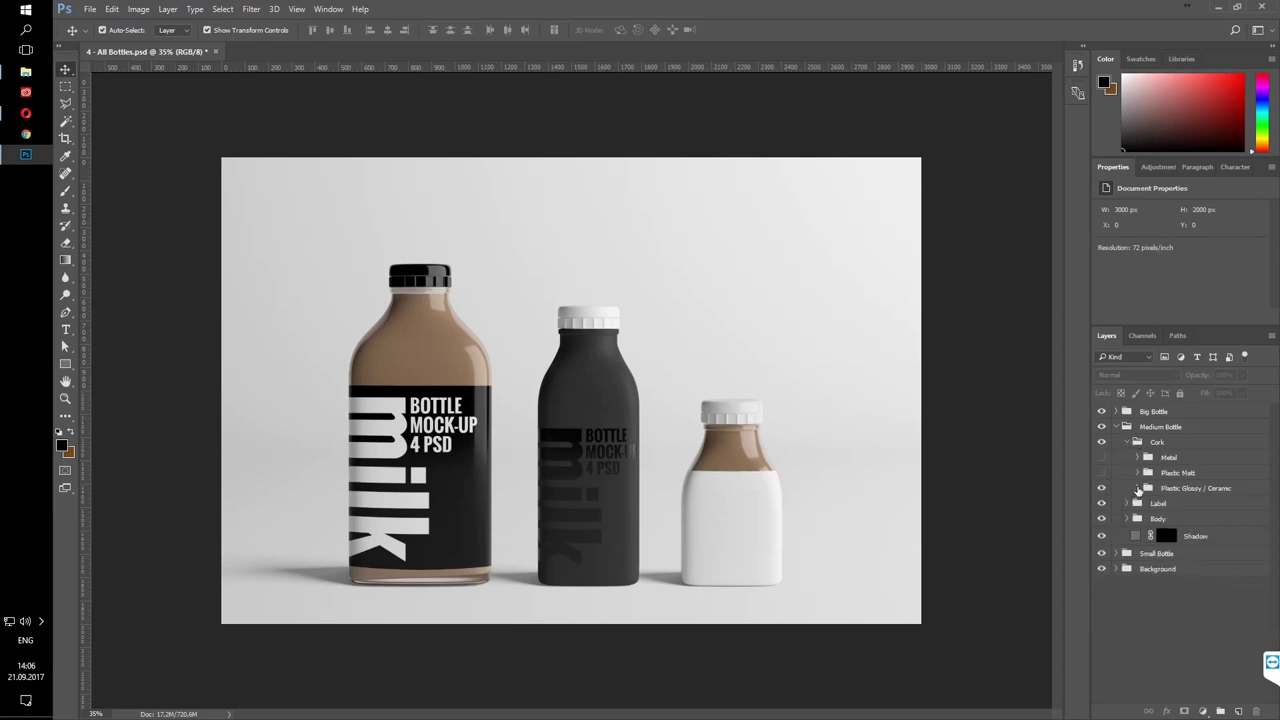
{"action": "left_click", "coordinate": [1137, 488]}
{"action": "double_click", "coordinate": [1157, 544]}
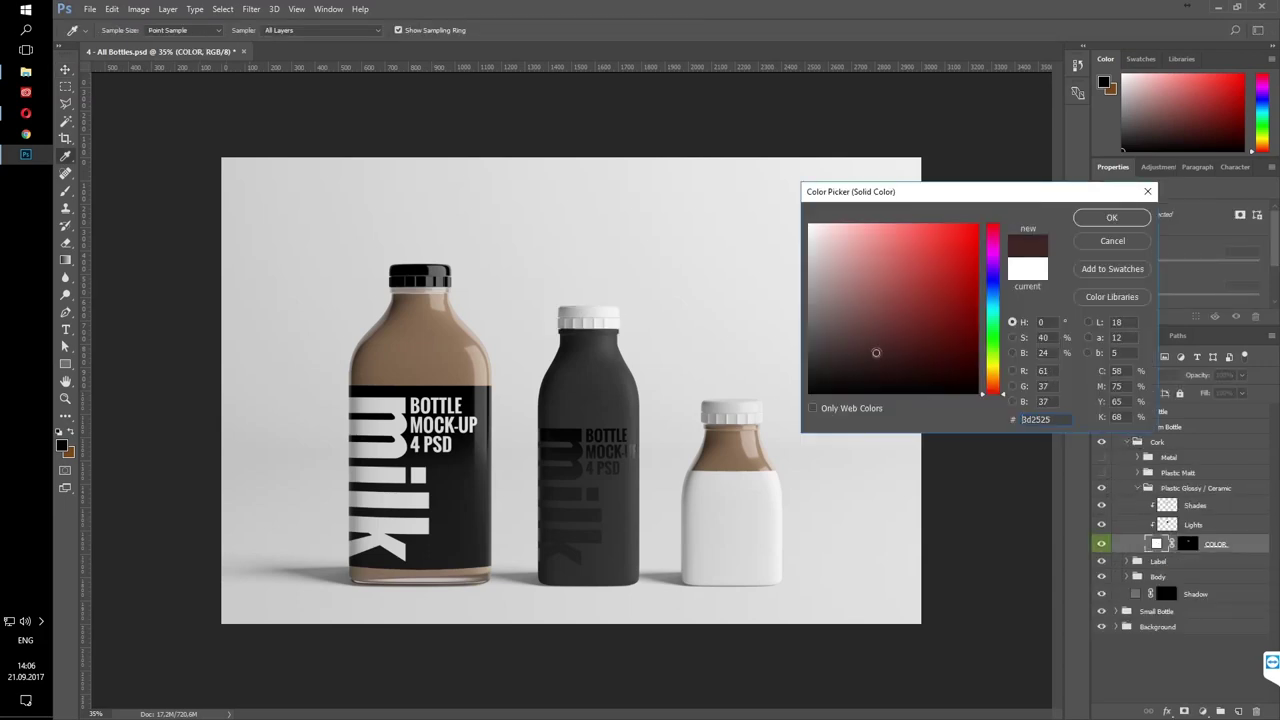
{"action": "left_click_drag", "start_coordinate": [876, 352], "coordinate": [713, 432]}
{"action": "left_click", "coordinate": [1105, 218]}
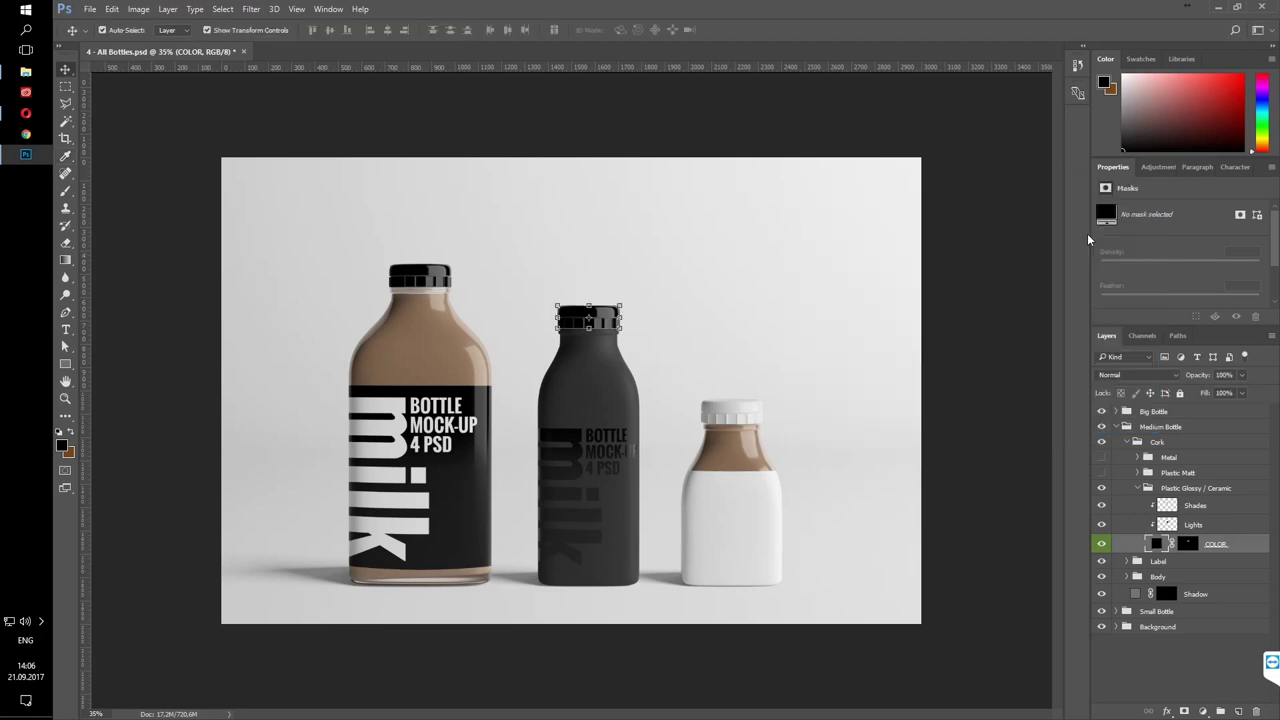
{"action": "left_click", "coordinate": [1137, 488]}
{"action": "left_click", "coordinate": [1126, 441]}
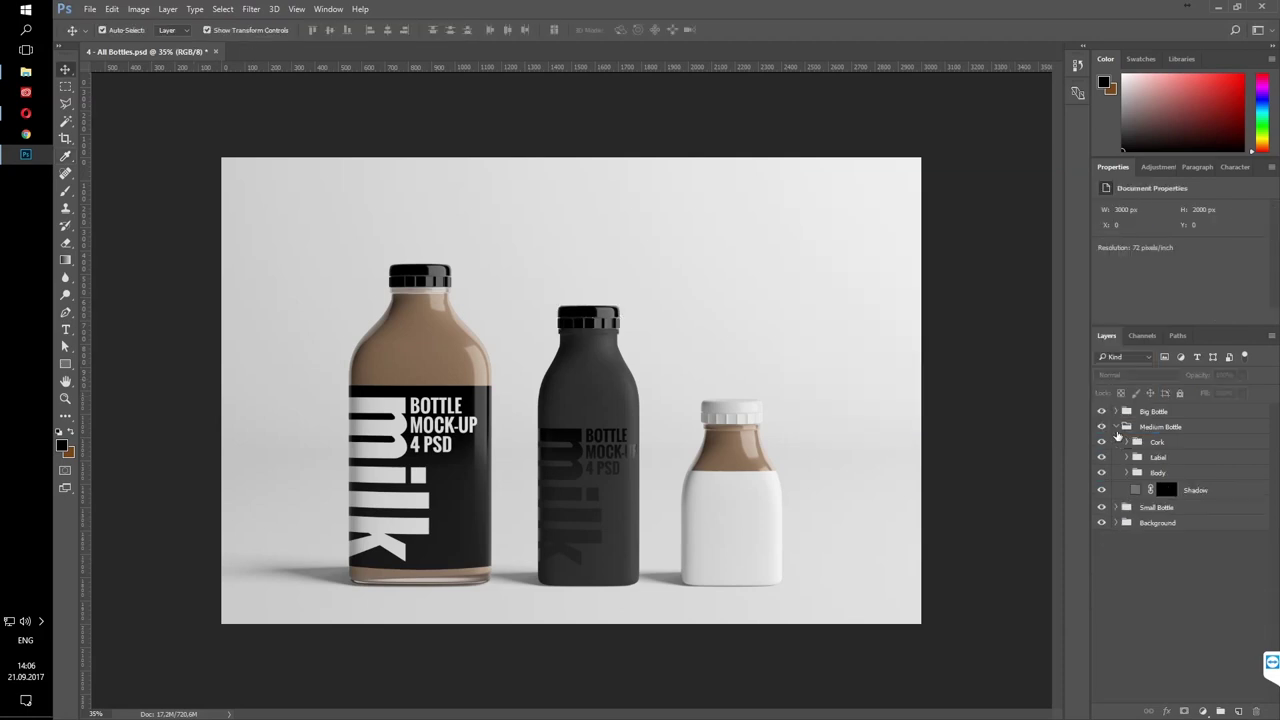
Preview the metal cap, then leave the glossy black cap shown and the matte cap hidden
{"action": "left_click", "coordinate": [1126, 441]}
{"action": "left_click", "coordinate": [1101, 488]}
{"action": "left_click", "coordinate": [1102, 473]}
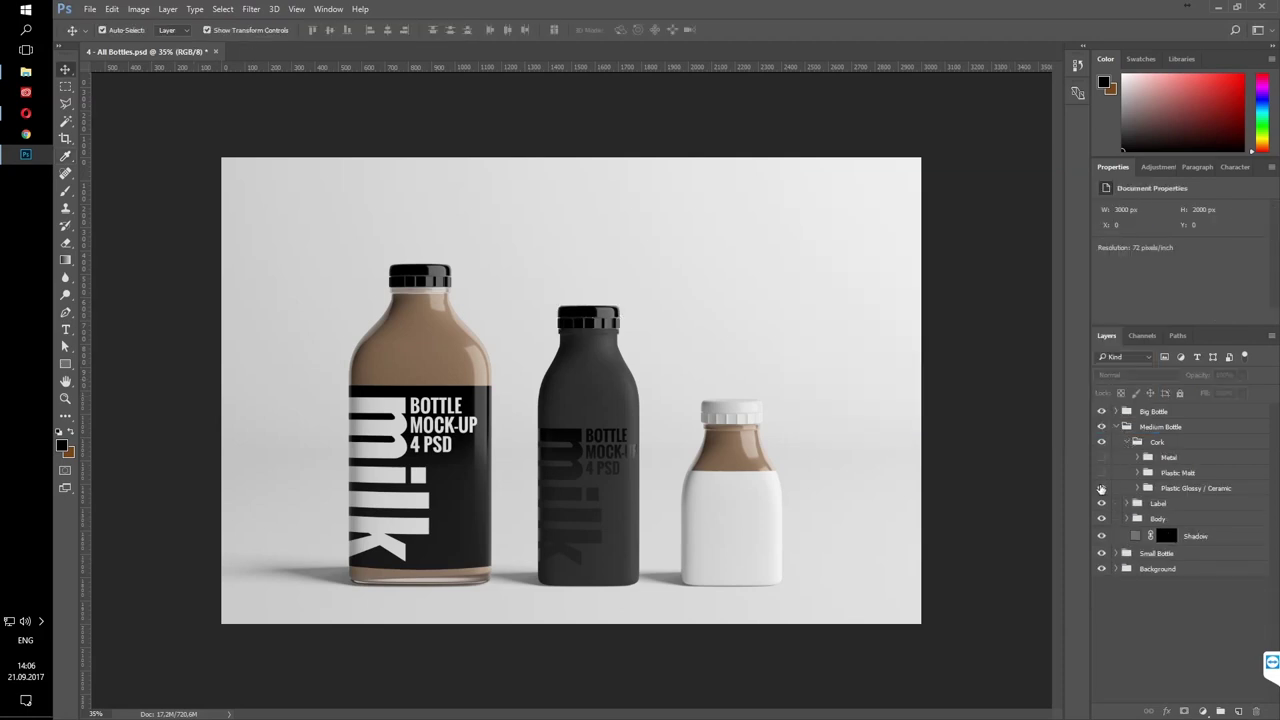
{"action": "left_click", "coordinate": [1102, 473]}
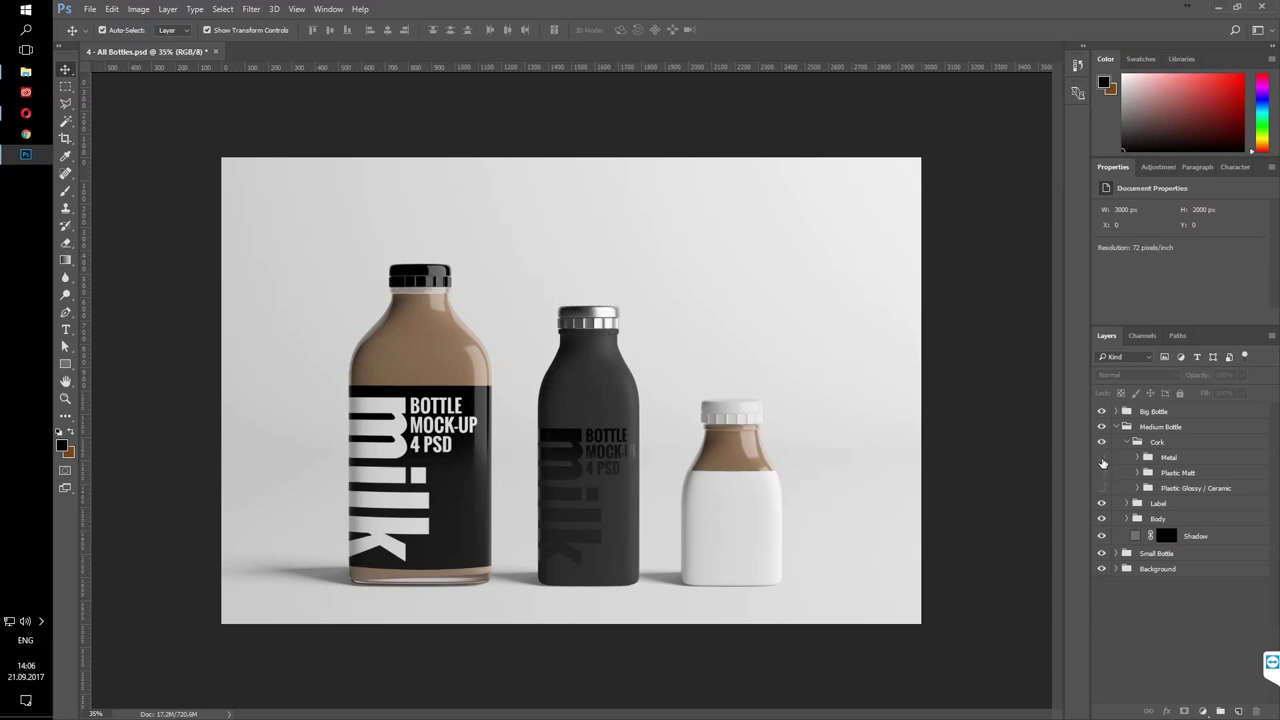
{"action": "left_click", "coordinate": [1102, 473]}
{"action": "left_click", "coordinate": [1101, 488]}
{"action": "left_click", "coordinate": [1102, 473]}
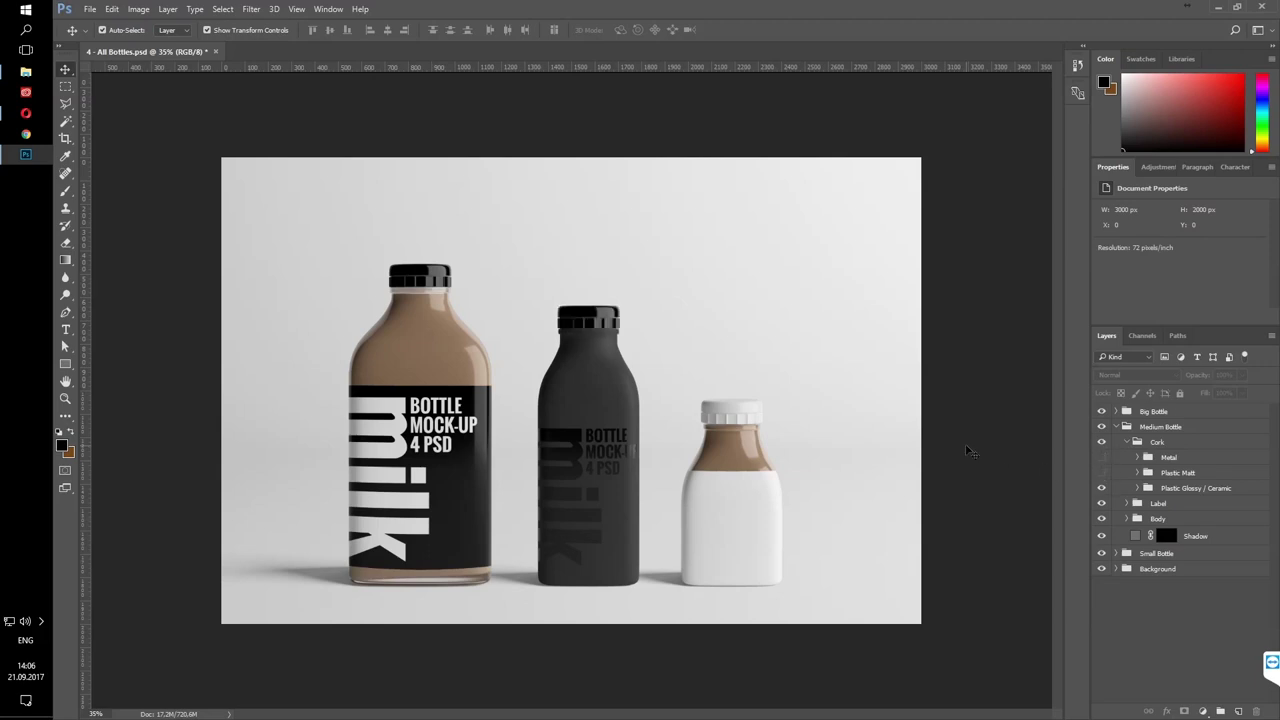
{"action": "left_click", "coordinate": [1126, 441]}
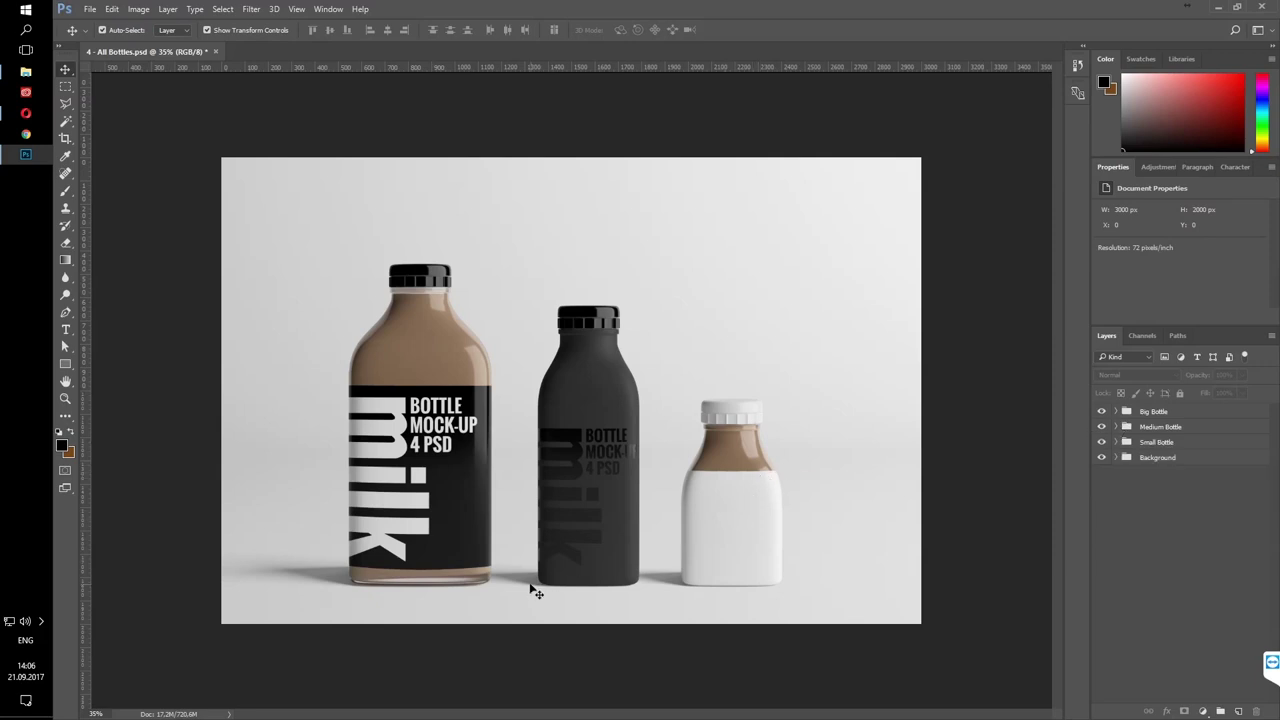
Darken the medium bottle's Shadow fill to grey #444444
{"action": "left_click", "coordinate": [531, 589]}
{"action": "double_click", "coordinate": [1136, 488]}
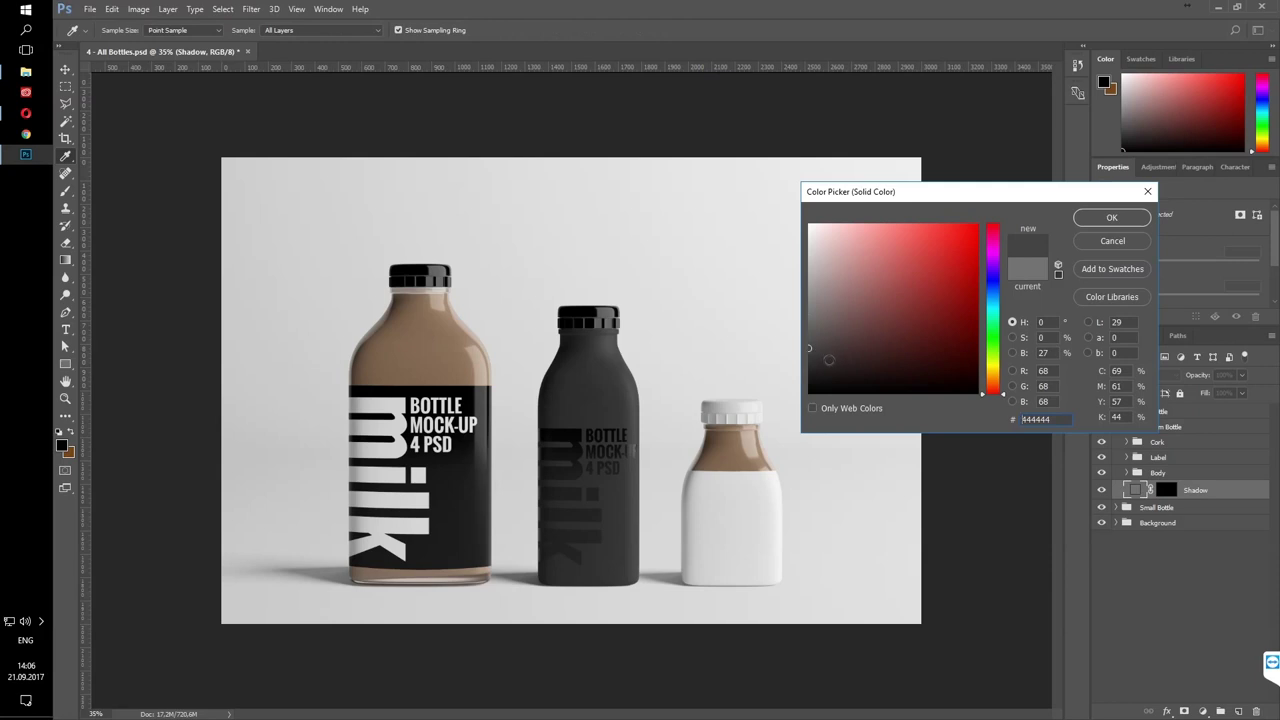
{"action": "left_click", "coordinate": [1112, 218]}
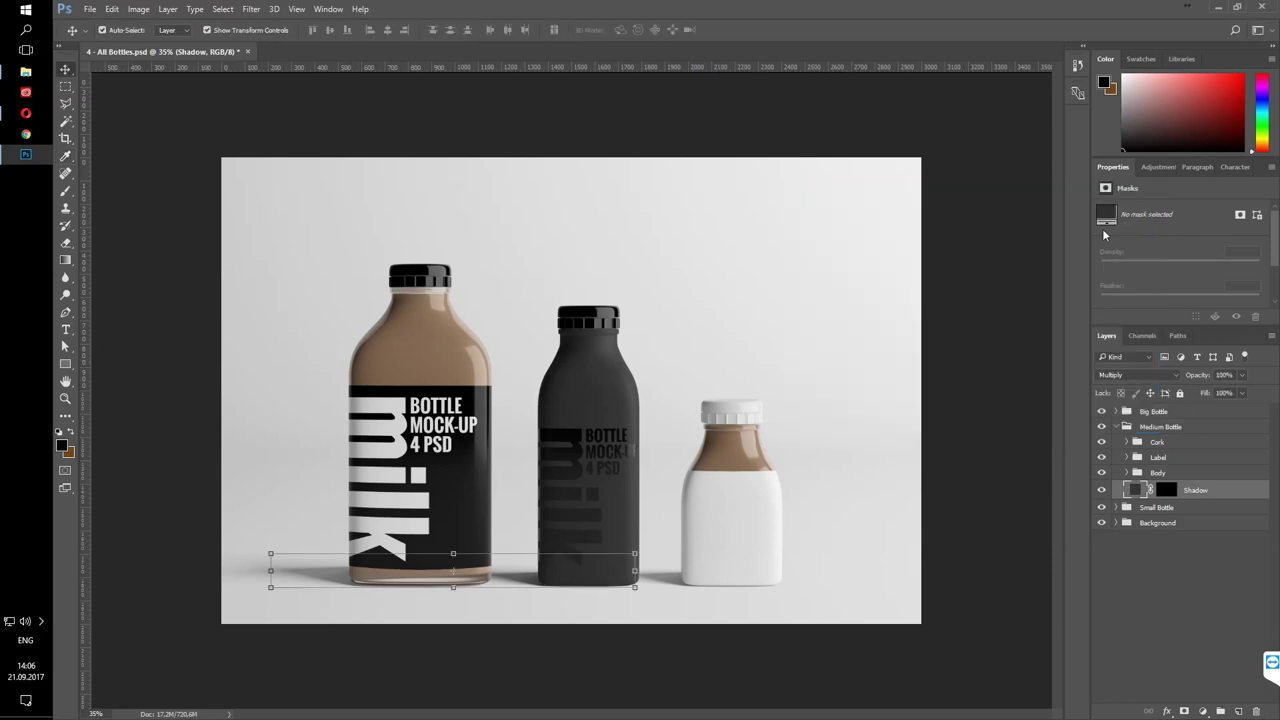
{"action": "left_click", "coordinate": [1005, 444]}
In Small Bottle > Cork, show the Metal cap and hide Plastic Glossy / Ceramic
{"action": "left_click", "coordinate": [1120, 426]}
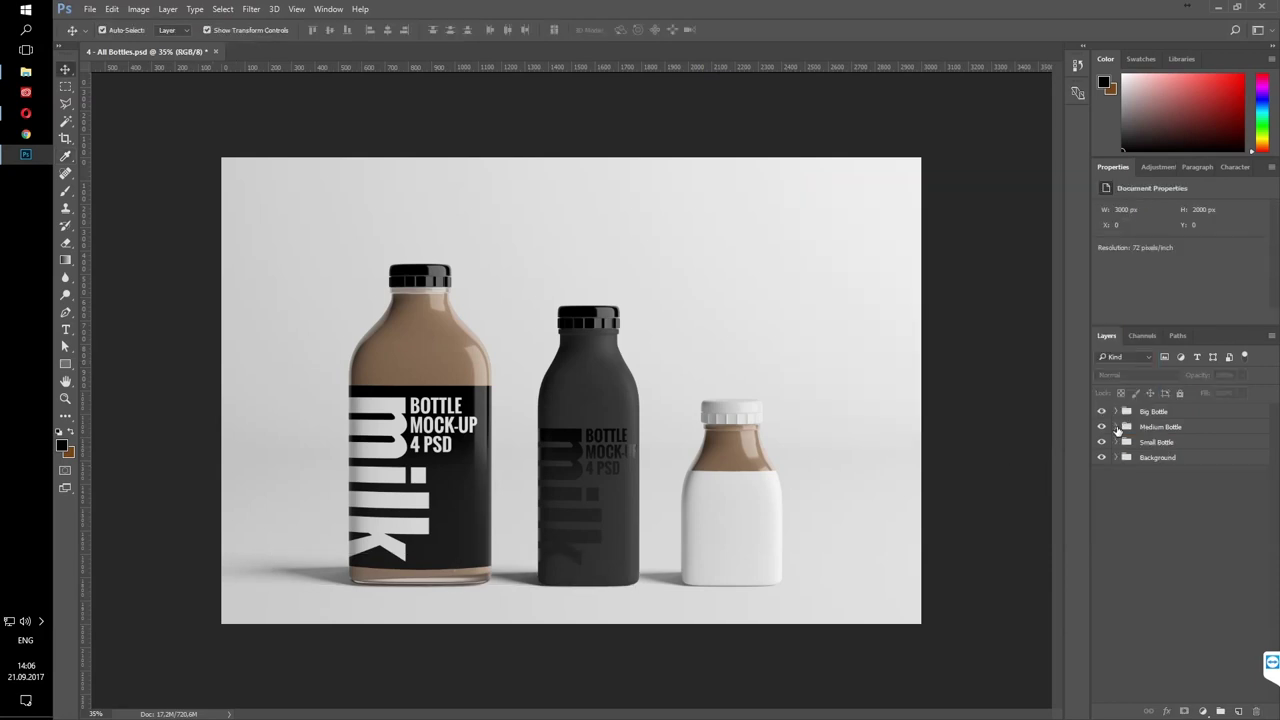
{"action": "left_click", "coordinate": [1161, 450]}
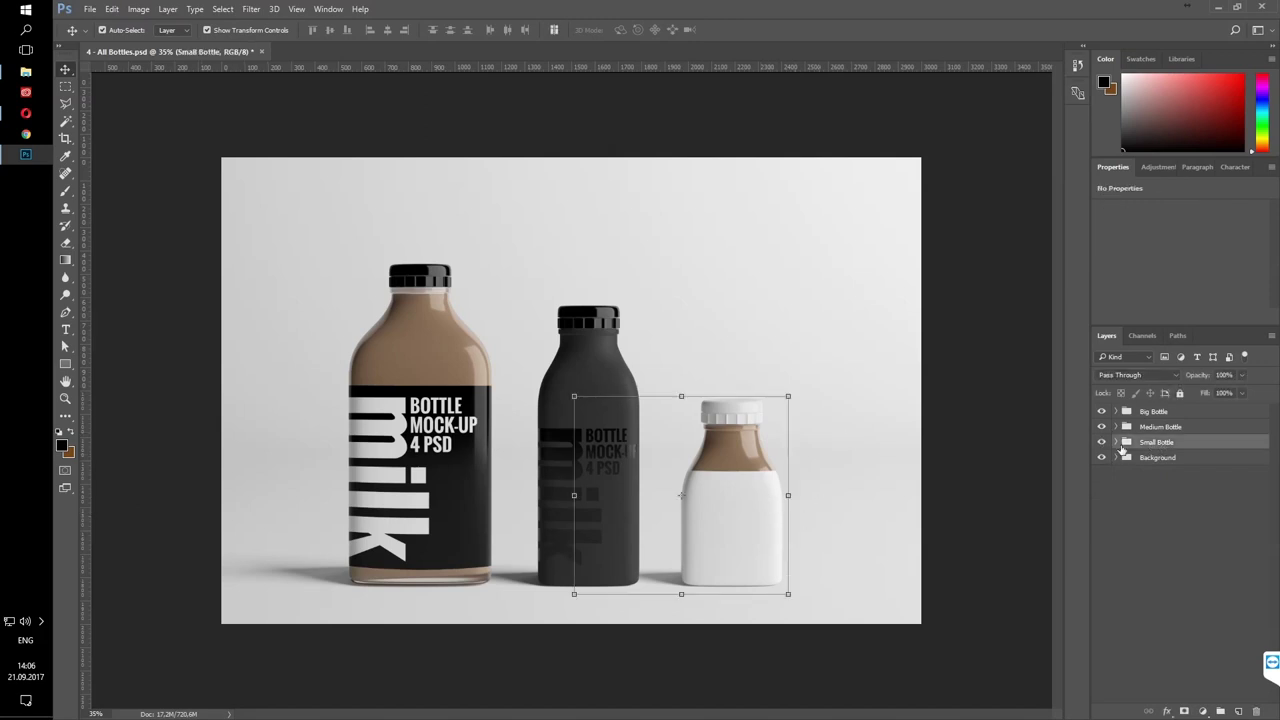
{"action": "left_click", "coordinate": [1116, 442]}
{"action": "left_click", "coordinate": [1126, 458]}
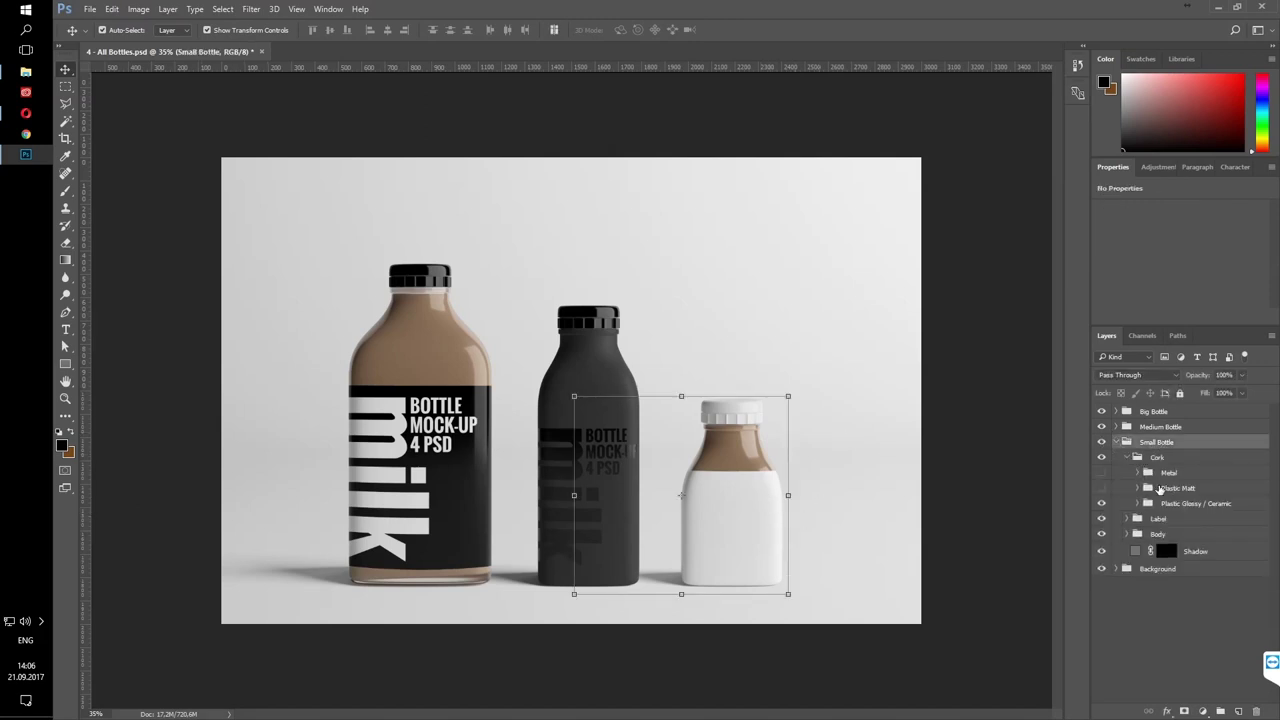
{"action": "left_click", "coordinate": [1102, 473]}
{"action": "left_click", "coordinate": [1102, 503]}
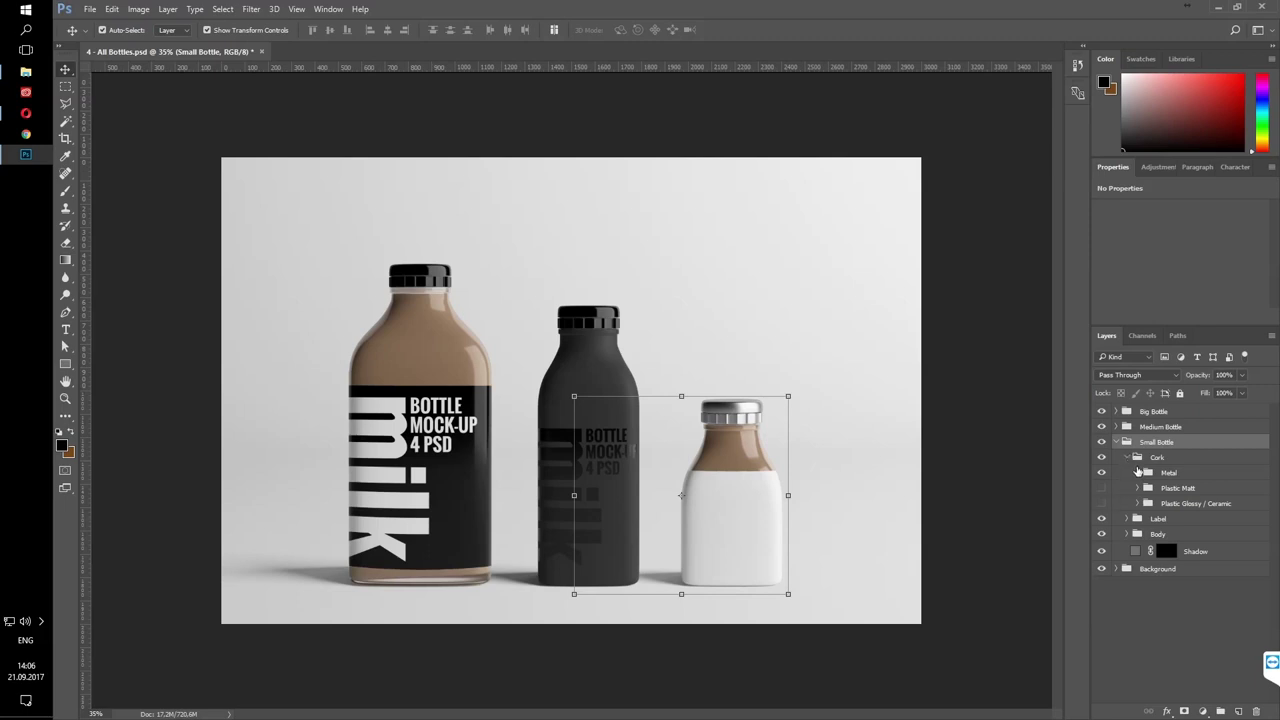
{"action": "left_click", "coordinate": [1133, 458]}
{"action": "left_click", "coordinate": [1127, 457]}
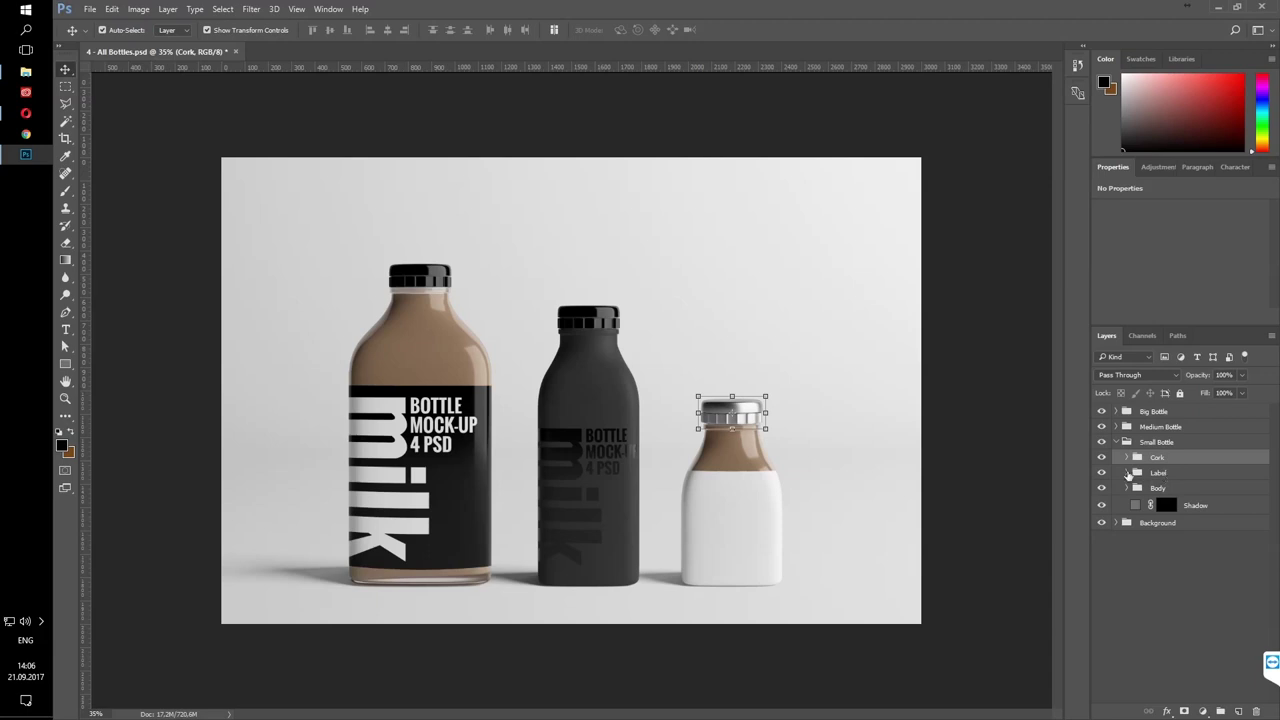
In the small bottle's Transparent body, show Milk and Lights and hide Chocolate Milk
{"action": "left_click", "coordinate": [1127, 488]}
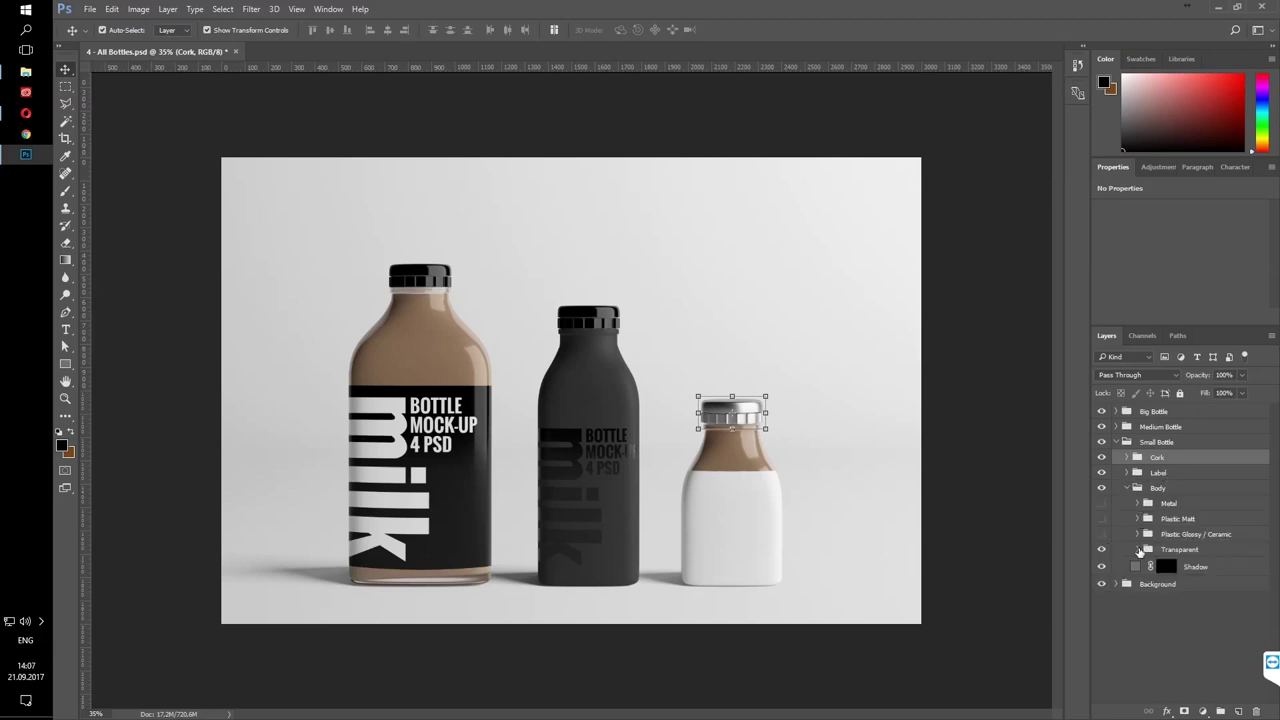
{"action": "left_click", "coordinate": [1137, 549]}
{"action": "left_click", "coordinate": [1102, 586]}
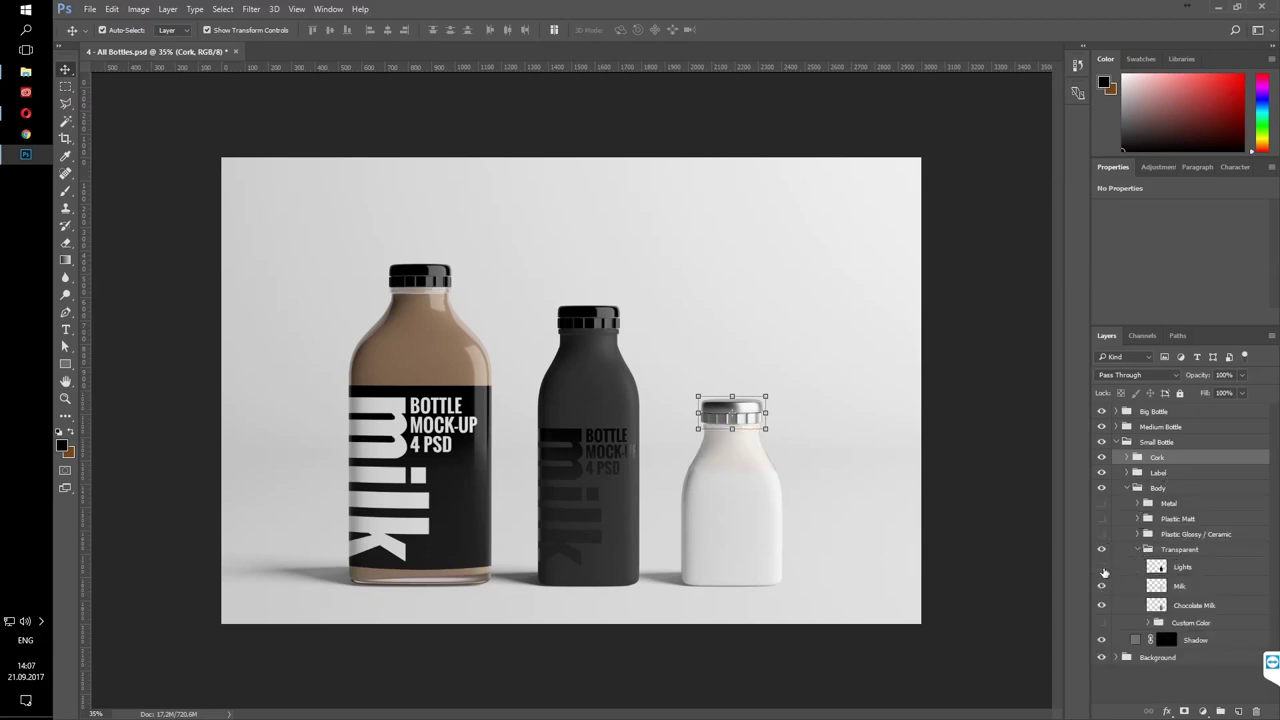
{"action": "left_click", "coordinate": [1102, 567]}
{"action": "left_click", "coordinate": [1102, 605]}
{"action": "left_click", "coordinate": [1012, 544]}
{"action": "left_click", "coordinate": [1176, 563]}
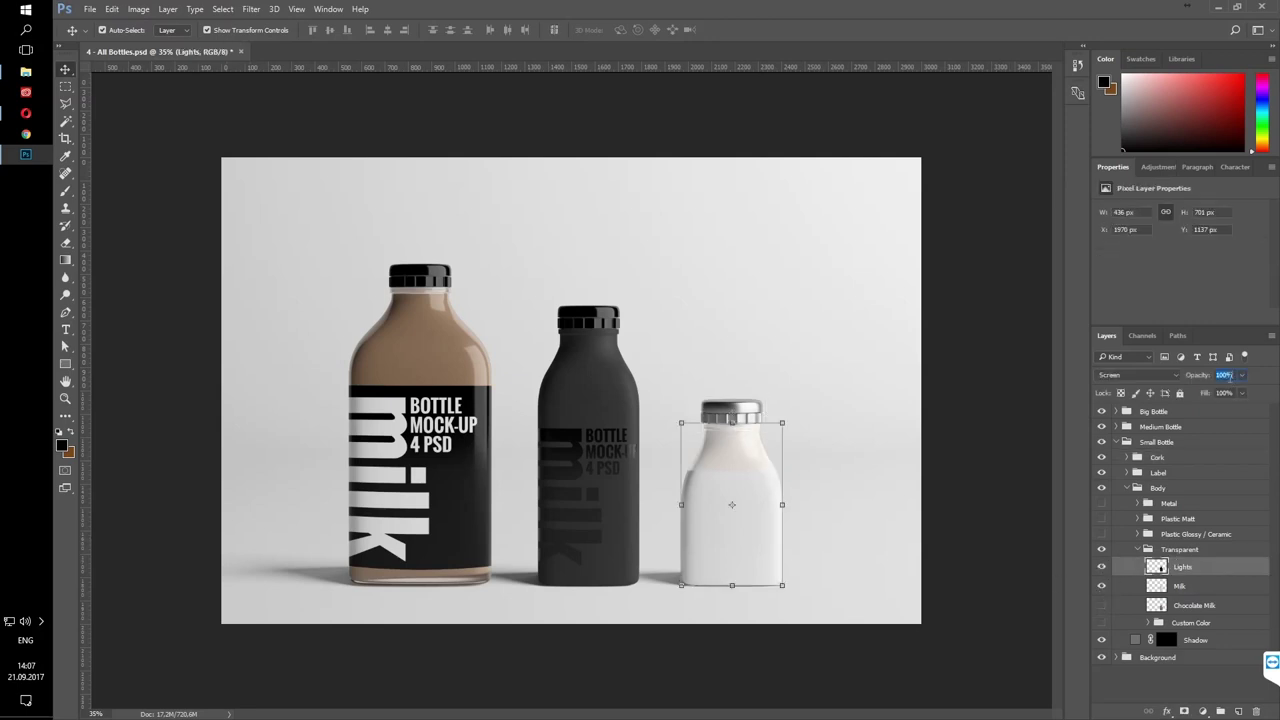
{"action": "left_click", "coordinate": [1138, 549]}
{"action": "left_click", "coordinate": [1127, 488]}
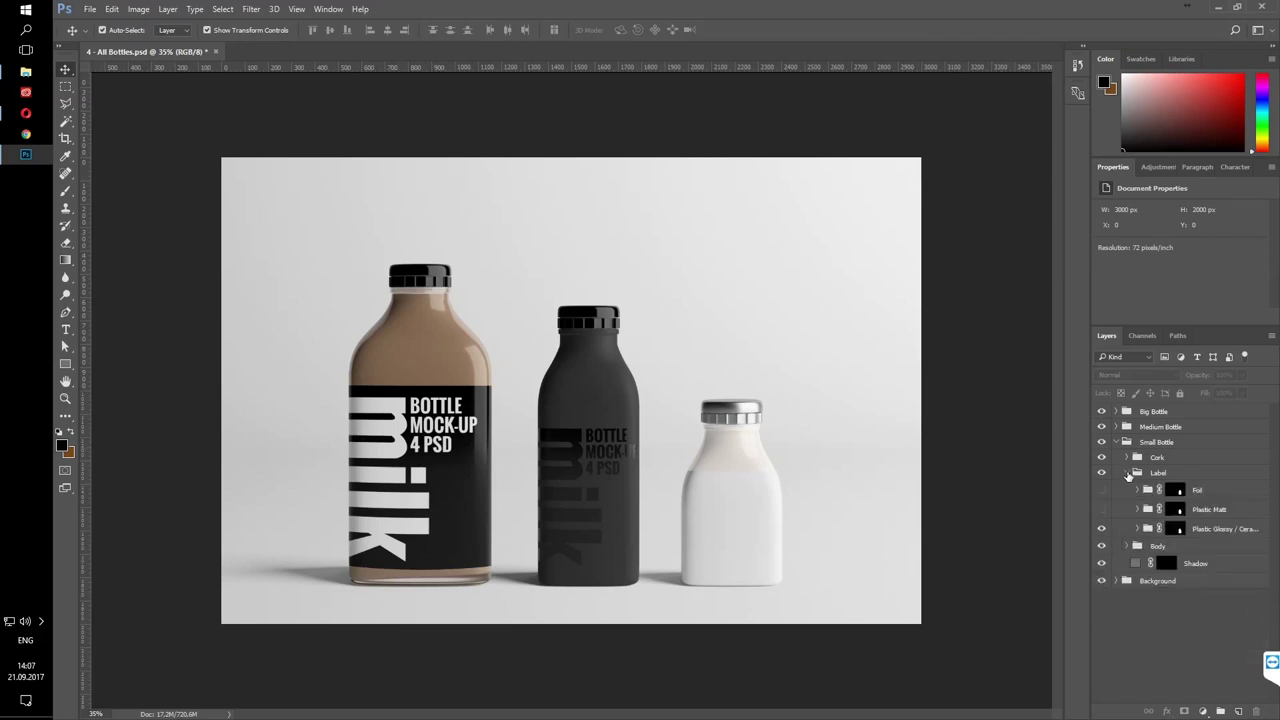
Turn on the small bottle's Foil label and select its DESIGN4 layer
{"action": "left_click", "coordinate": [1103, 528]}
{"action": "left_click", "coordinate": [1103, 490]}
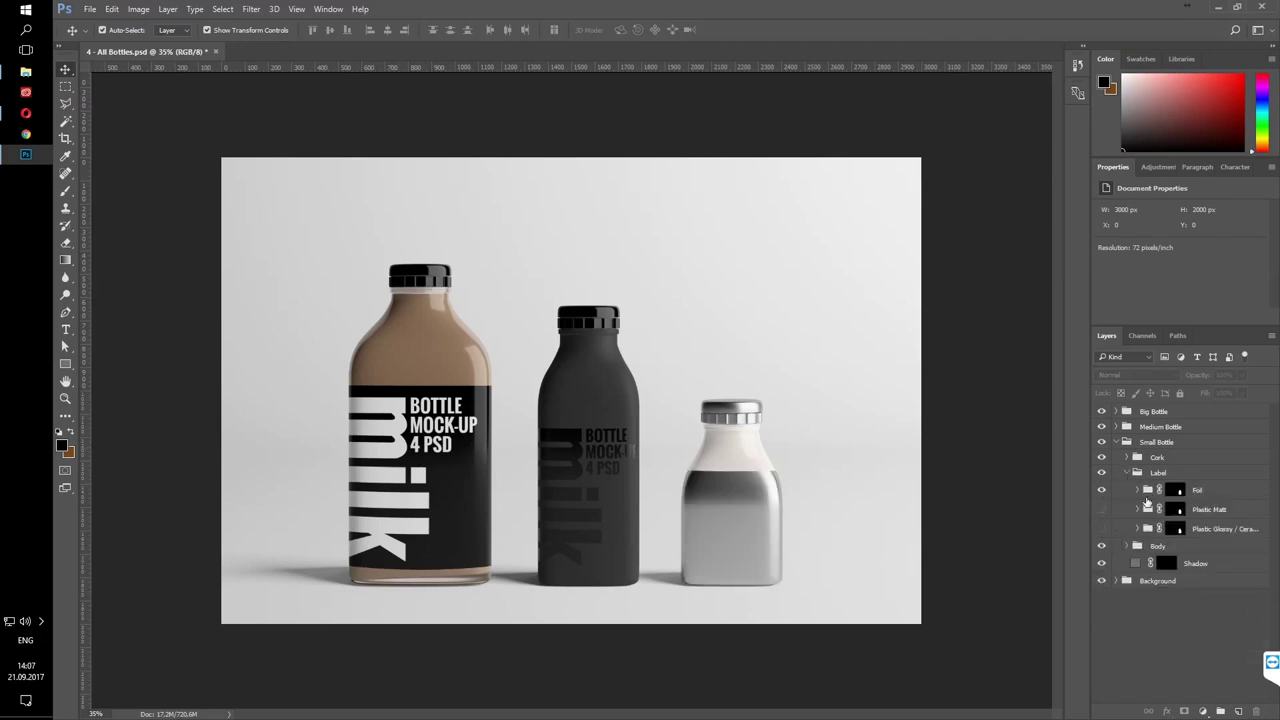
{"action": "left_click", "coordinate": [1139, 490]}
Place the Small Bottle artwork into DESIGN4, hide the white DESIGN layer, and save it back
{"action": "double_click", "coordinate": [1152, 565]}
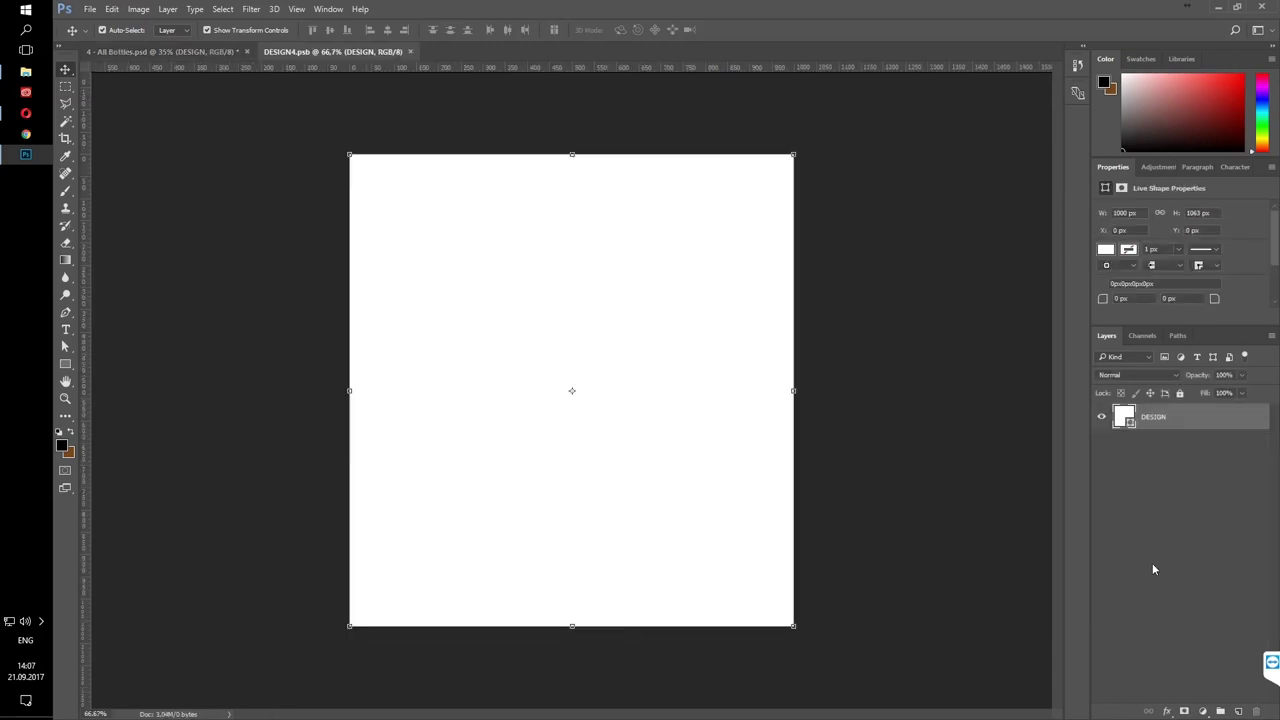
{"action": "left_click", "coordinate": [90, 9]}
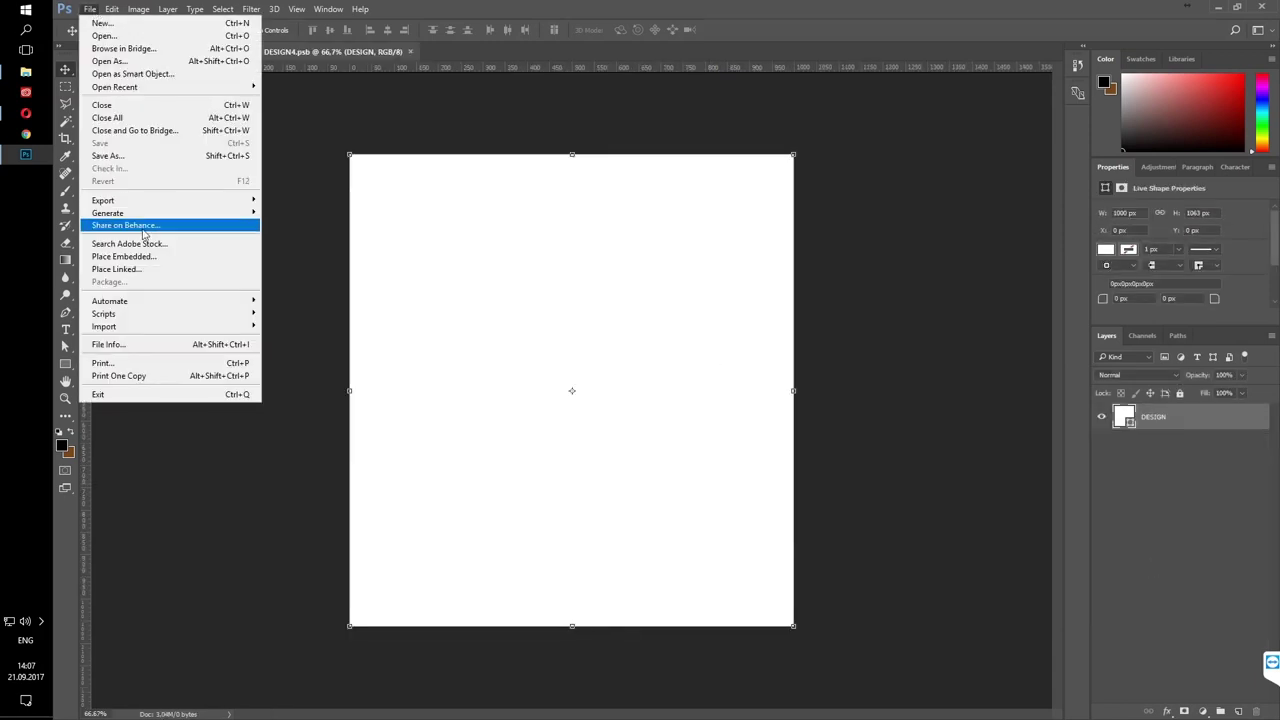
{"action": "left_click", "coordinate": [133, 260]}
{"action": "double_click", "coordinate": [410, 140]}
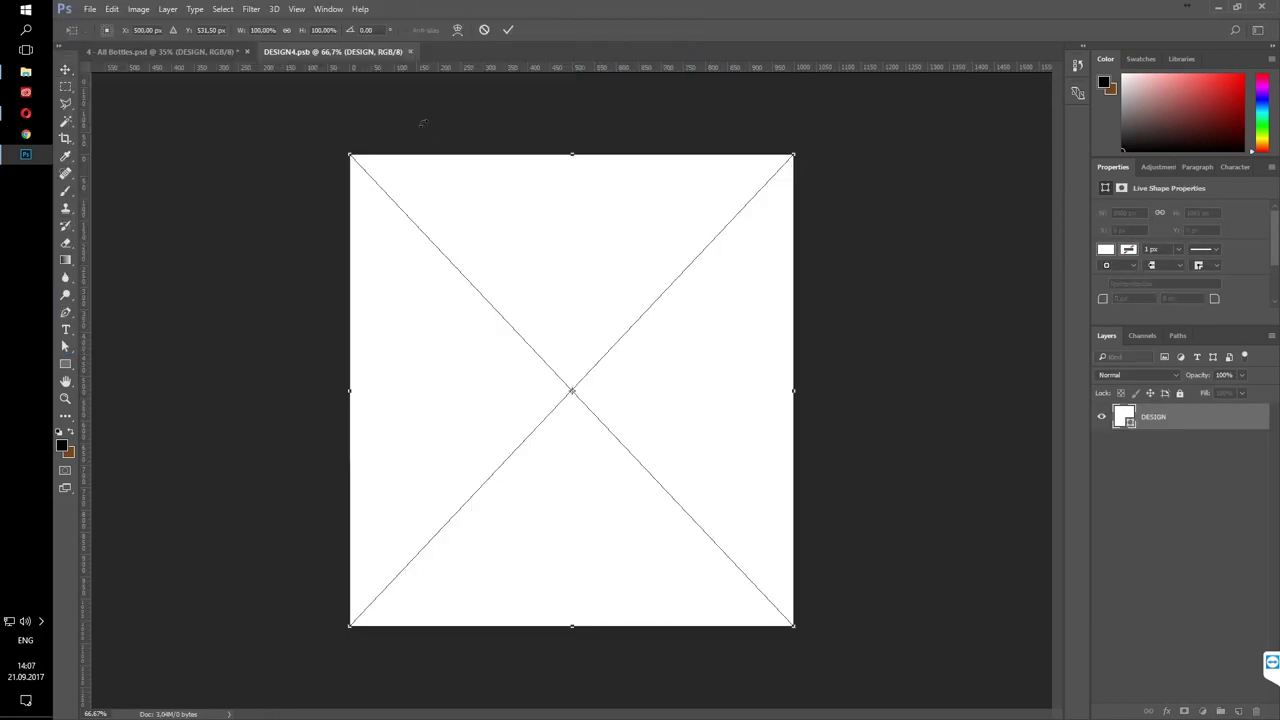
{"action": "key", "text": "Return"}
{"action": "left_click", "coordinate": [1101, 442]}
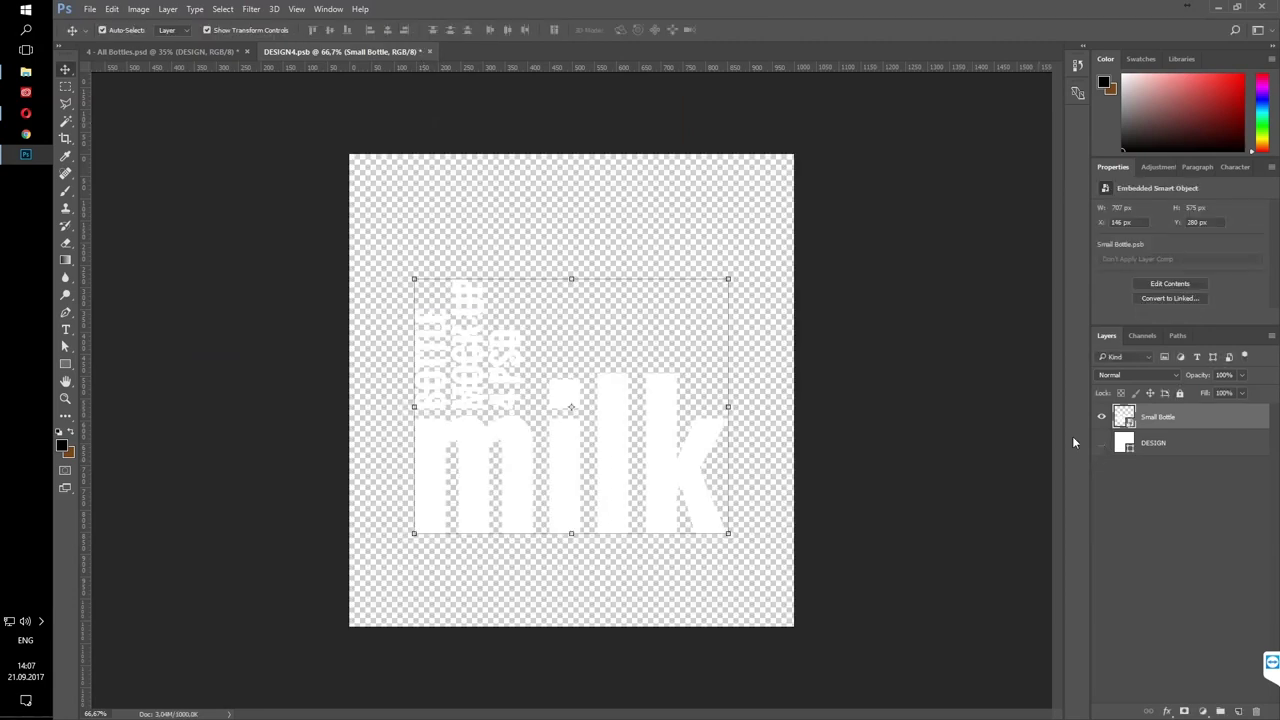
{"action": "left_click", "coordinate": [429, 51]}
{"action": "left_click", "coordinate": [605, 275]}
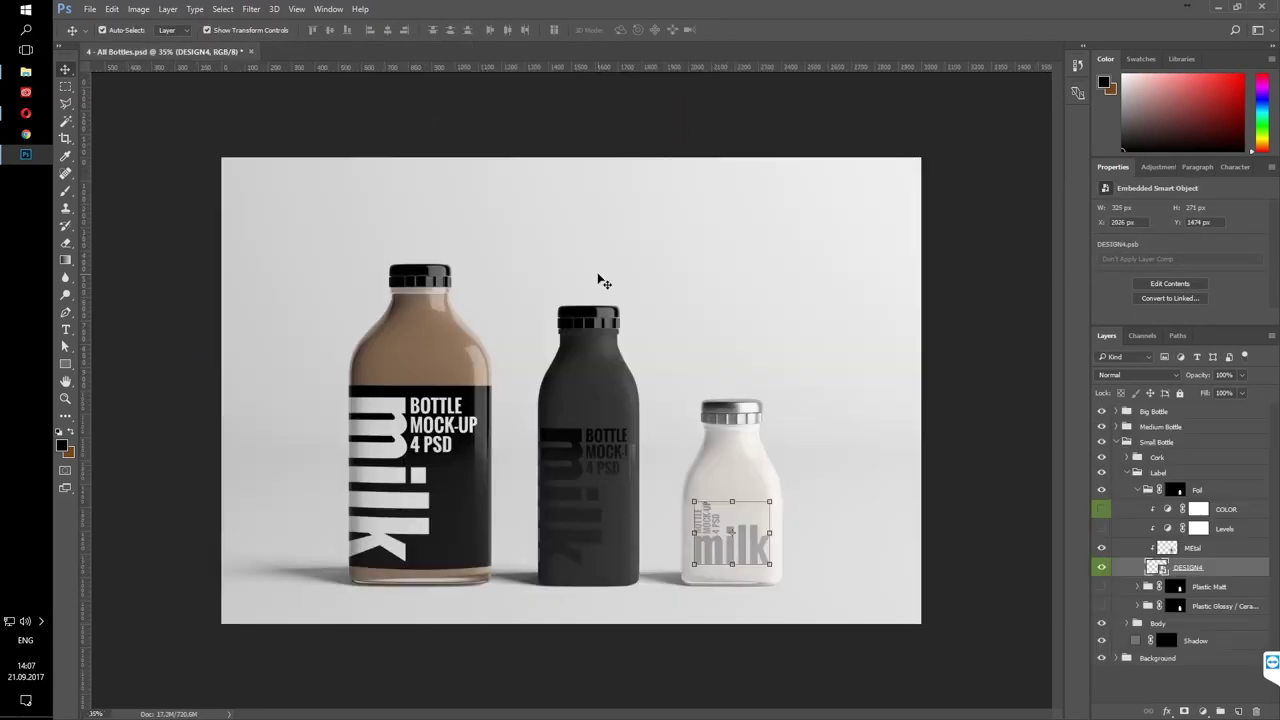
{"action": "left_click", "coordinate": [978, 403]}
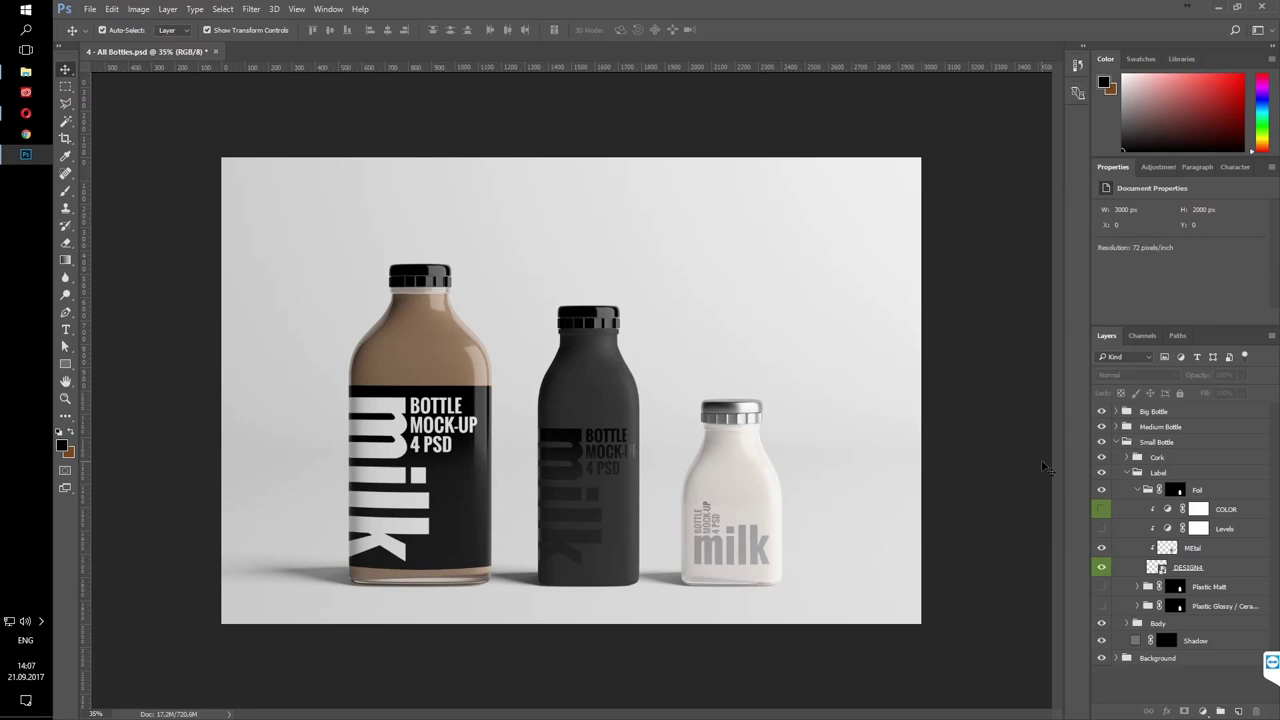
Enable the Foil COLOR tint and shift its hue toward gold, leaving Levels off
{"action": "left_click", "coordinate": [1101, 509]}
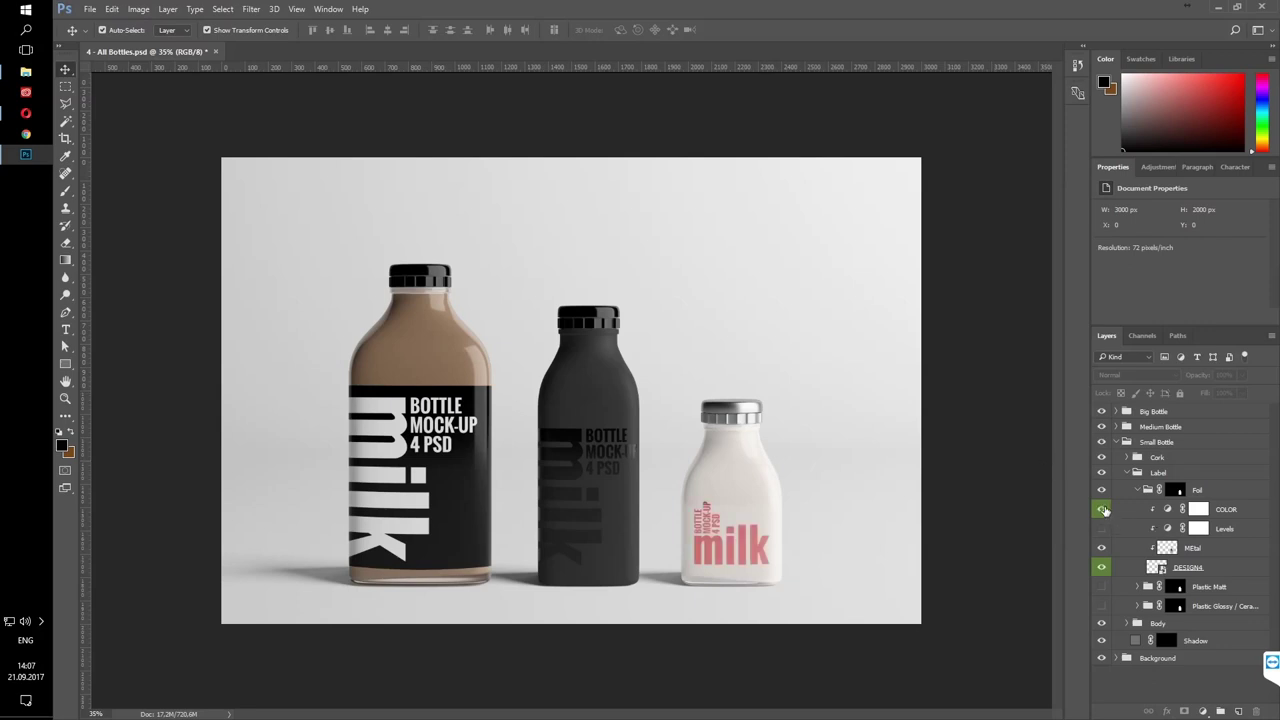
{"action": "left_click", "coordinate": [1102, 529]}
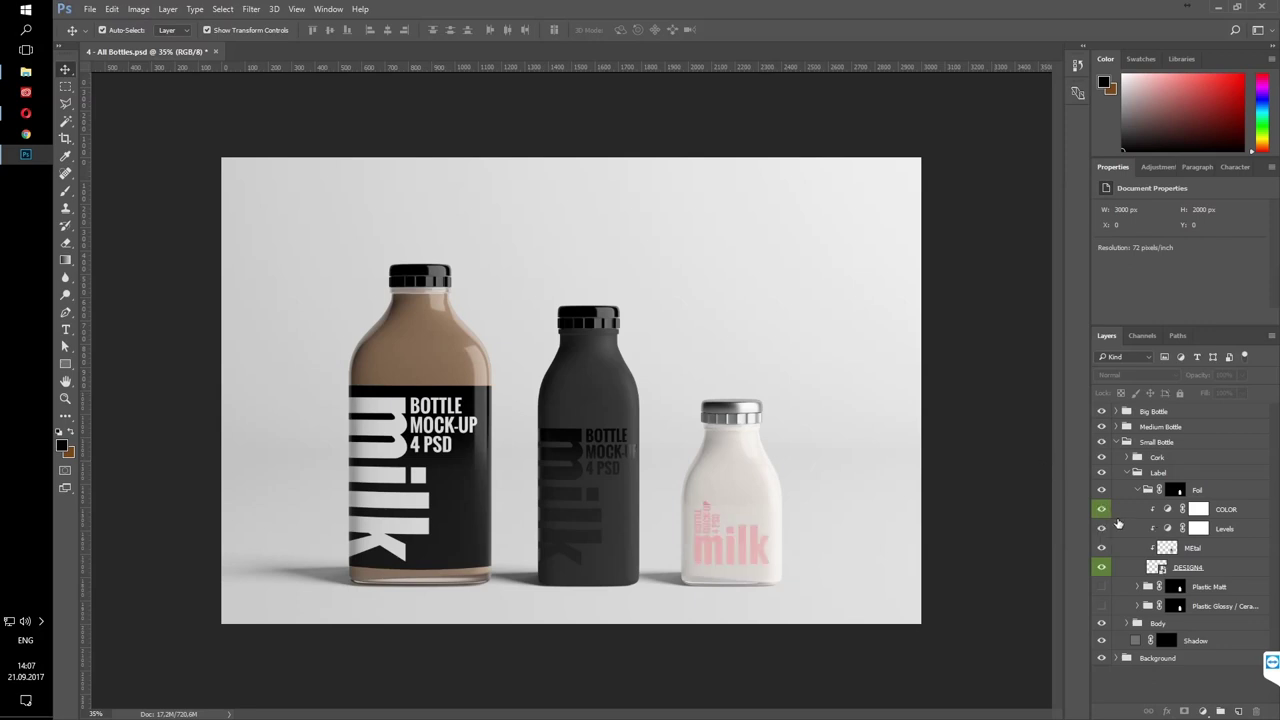
{"action": "left_click", "coordinate": [1102, 529]}
{"action": "left_click", "coordinate": [1167, 510]}
{"action": "left_click_drag", "start_coordinate": [1100, 258], "coordinate": [1142, 285]}
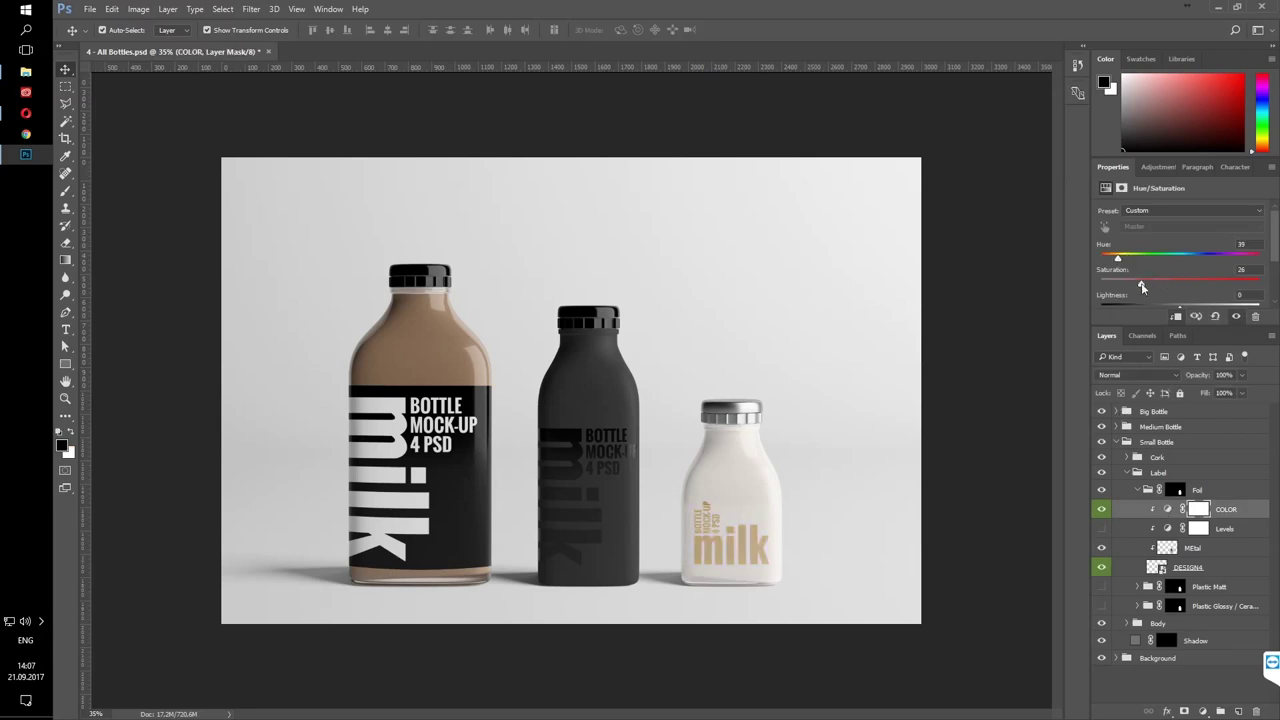
{"action": "scroll", "coordinate": [1200, 300], "scroll_direction": "down", "scroll_amount": 1}
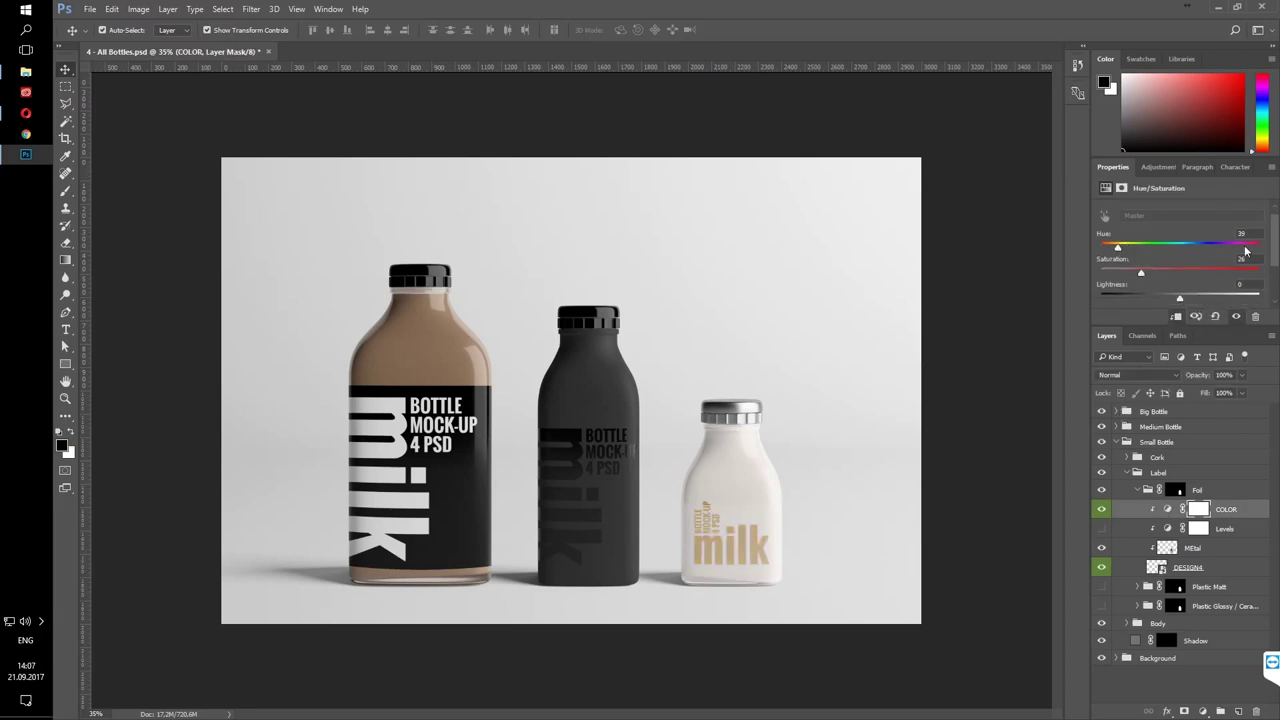
{"action": "left_click", "coordinate": [1232, 237]}
{"action": "left_click", "coordinate": [995, 430]}
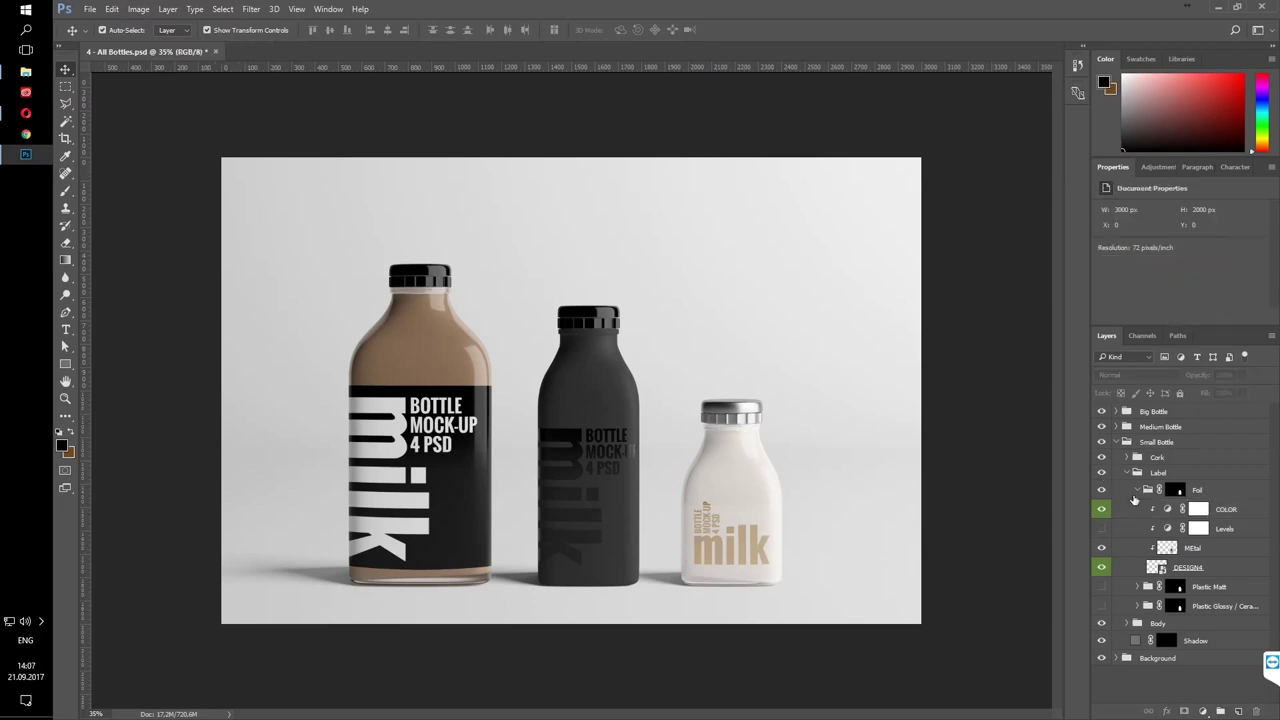
Turn on the Metal cap's COLOR Hue/Saturation layer and set Hue 35, Saturation 25
{"action": "left_click", "coordinate": [1140, 489]}
{"action": "left_click", "coordinate": [1126, 457]}
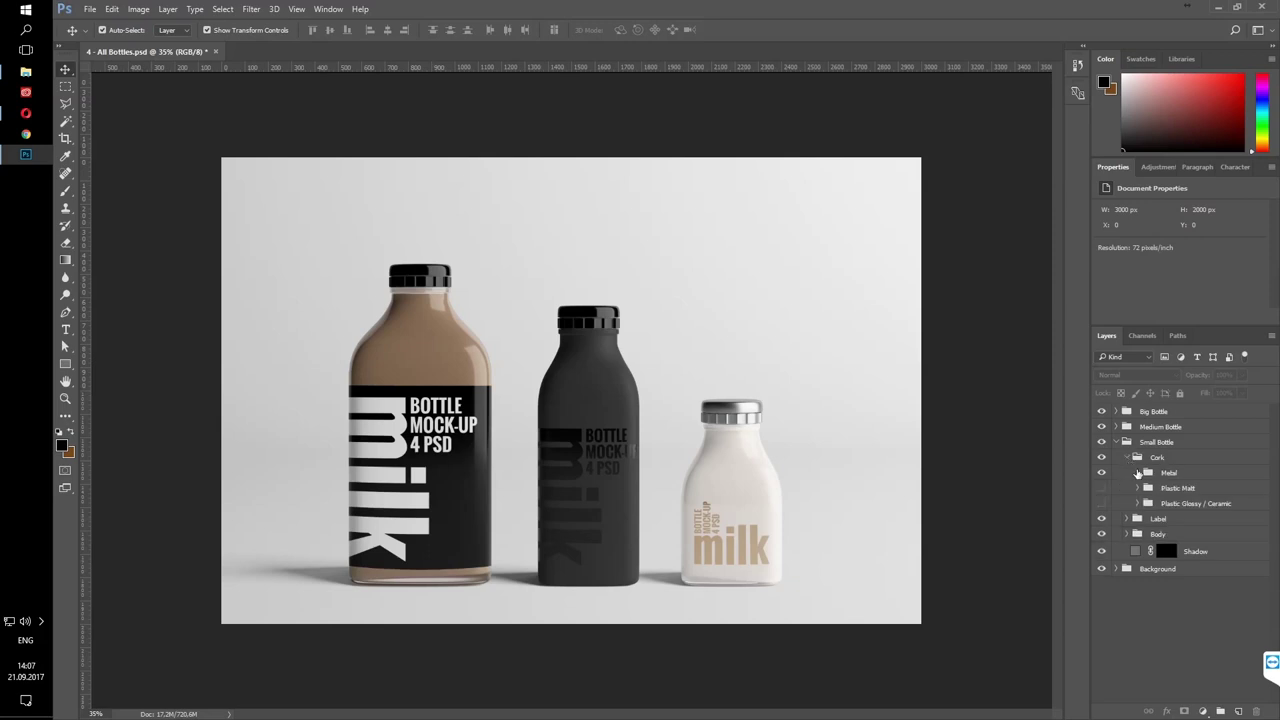
{"action": "left_click", "coordinate": [1139, 473]}
{"action": "left_click", "coordinate": [1230, 492]}
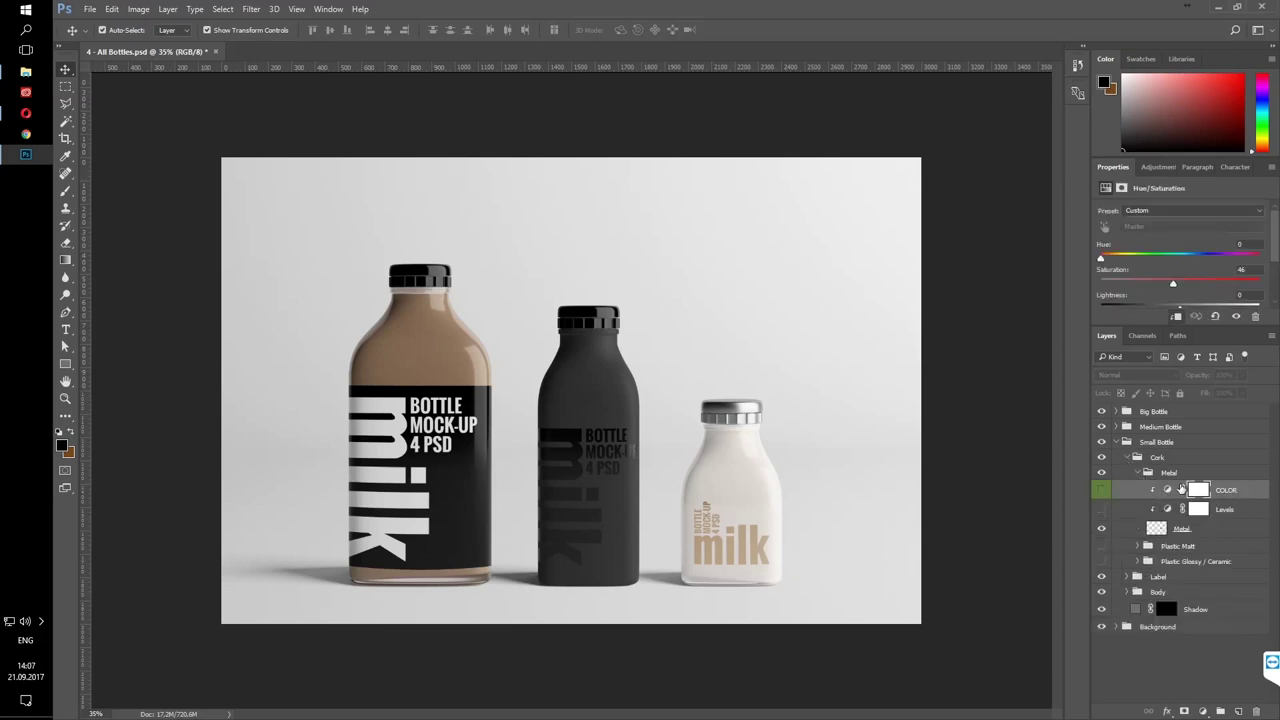
{"action": "left_click", "coordinate": [1103, 489]}
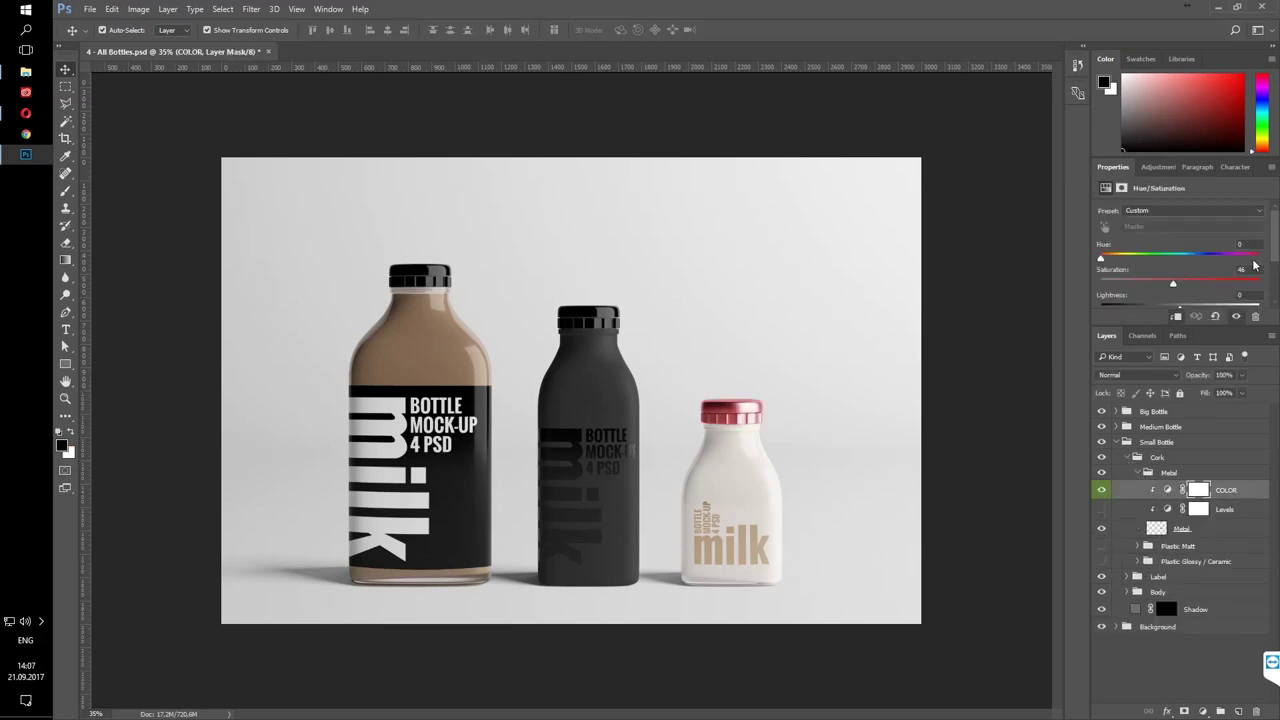
{"action": "type", "text": "35"}
{"action": "key", "text": "Tab"}
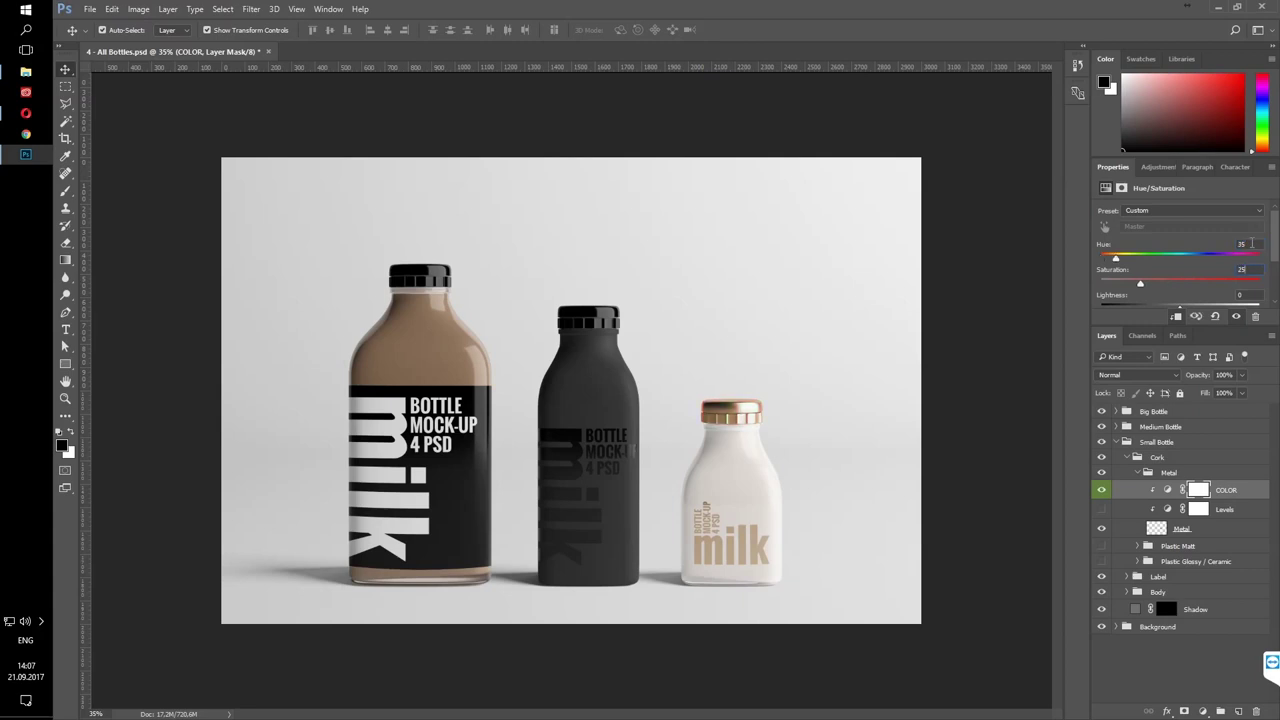
{"action": "left_click", "coordinate": [1152, 496], "text": "ctrl"}
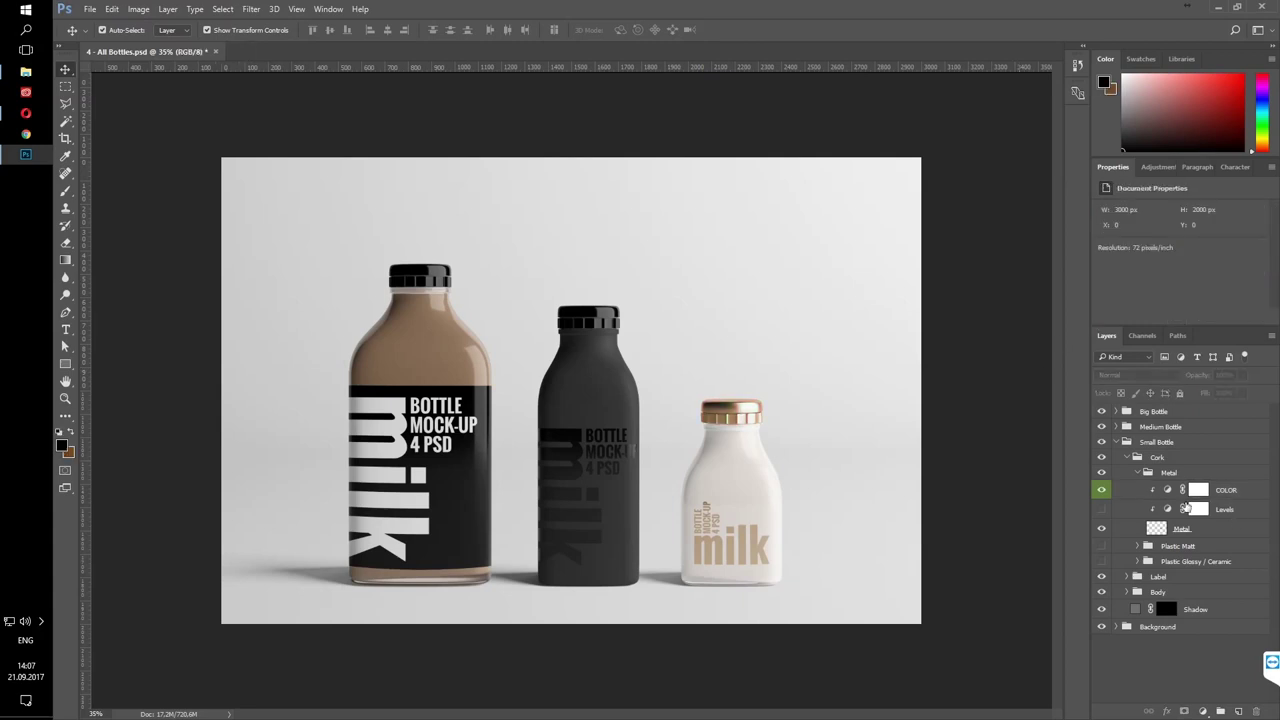
Enable the cap's Levels layer and move the midtone slider to 1.47
{"action": "left_click", "coordinate": [1102, 510]}
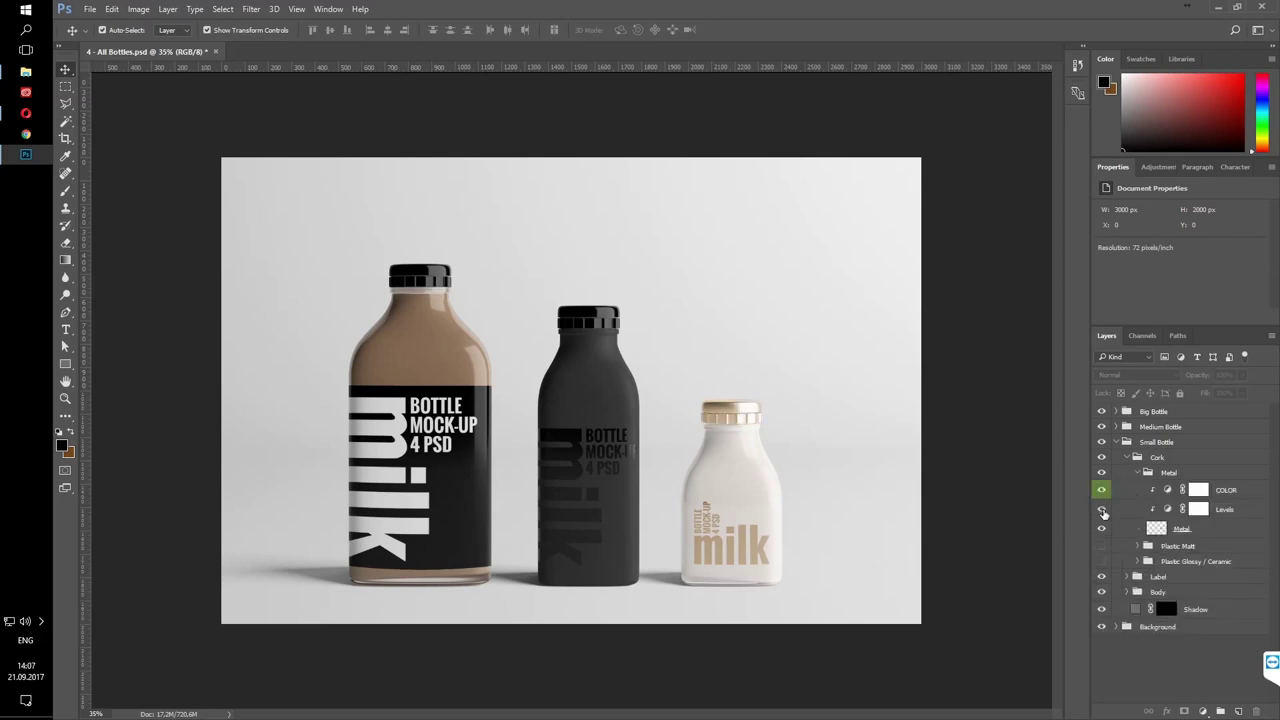
{"action": "left_click", "coordinate": [1102, 510]}
{"action": "left_click", "coordinate": [1228, 510]}
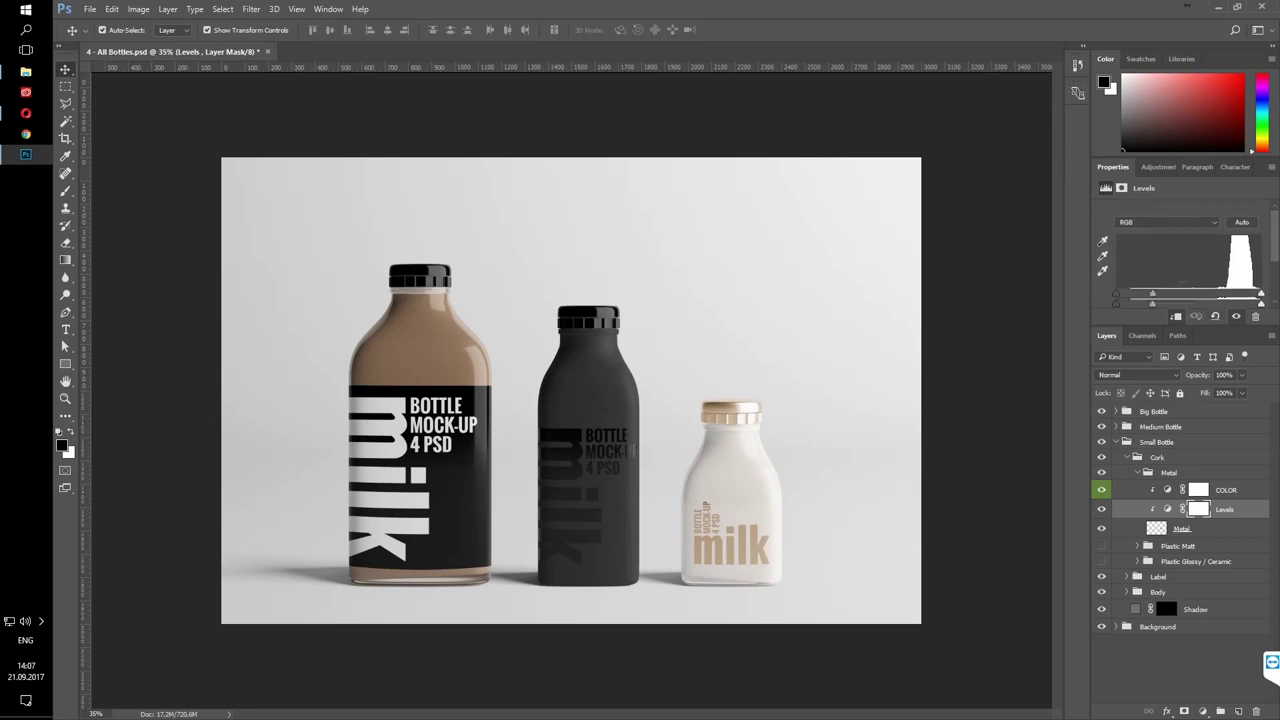
{"action": "left_click_drag", "start_coordinate": [1152, 283], "coordinate": [1168, 283]}
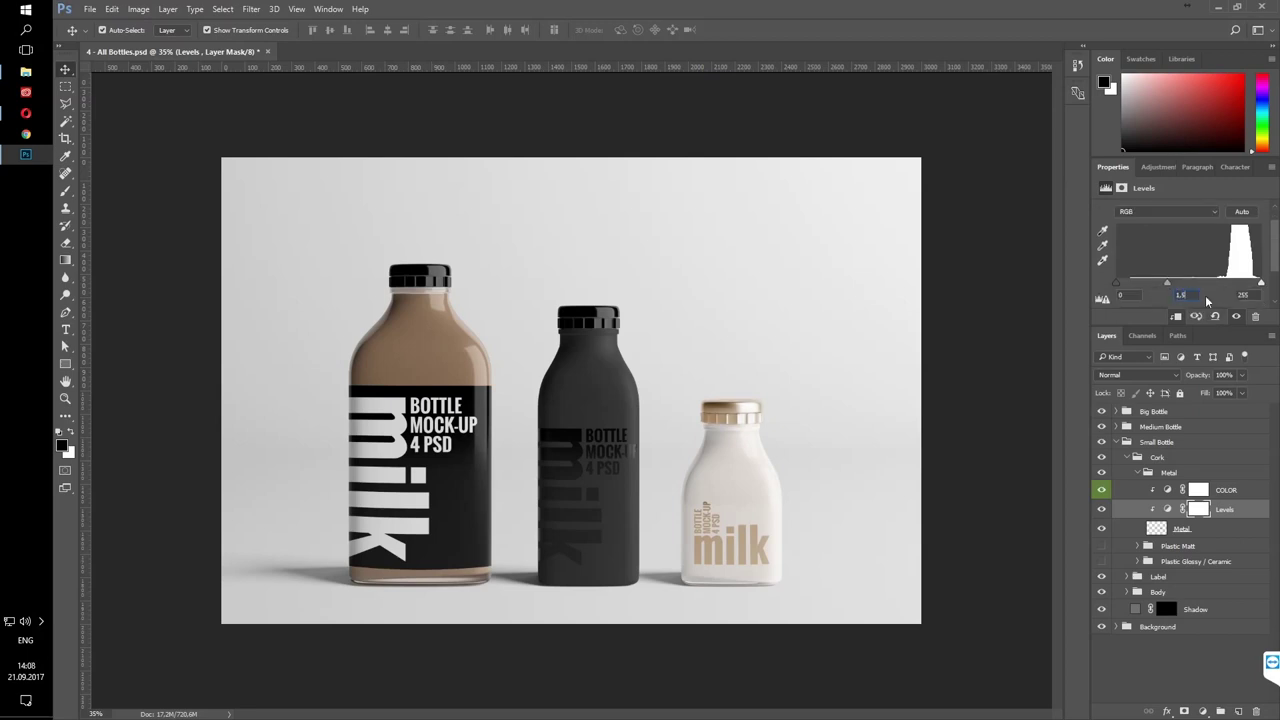
{"action": "left_click", "coordinate": [993, 328]}
Collapse the Small Bottle layers and expand the Background group's Simple Color layers
{"action": "left_click", "coordinate": [1137, 472]}
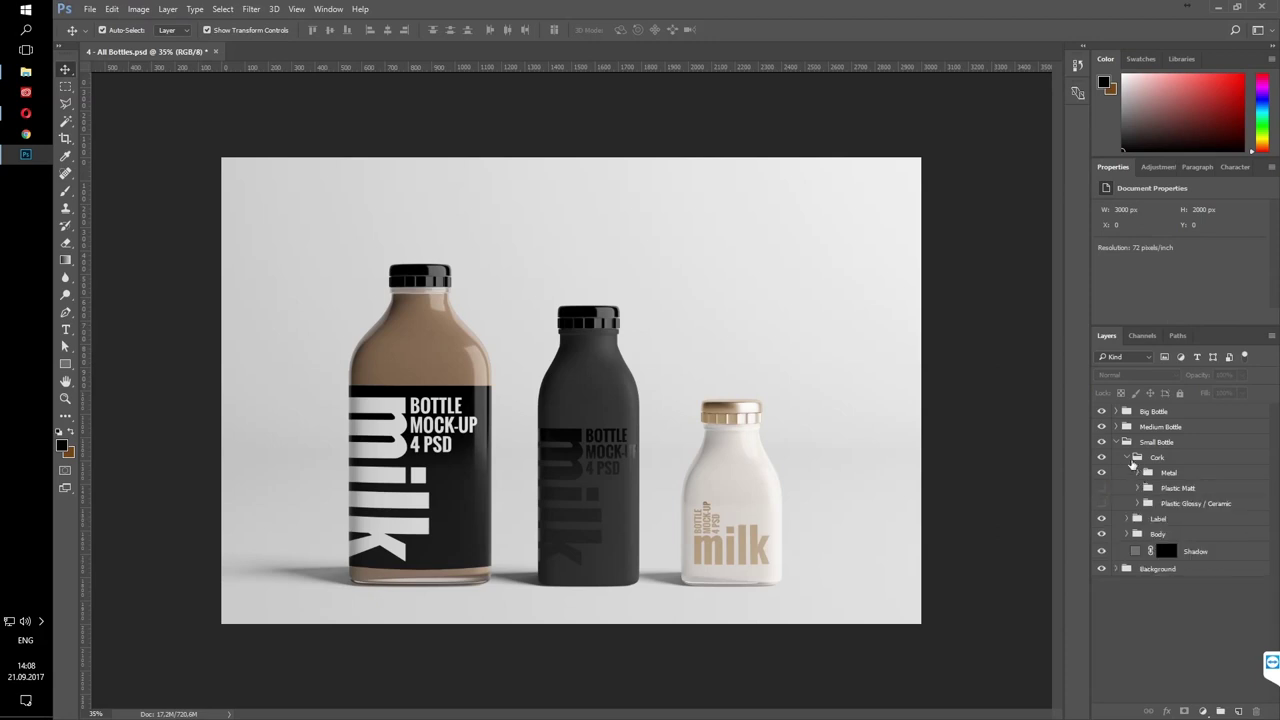
{"action": "left_click", "coordinate": [1128, 442]}
{"action": "left_click", "coordinate": [1034, 481]}
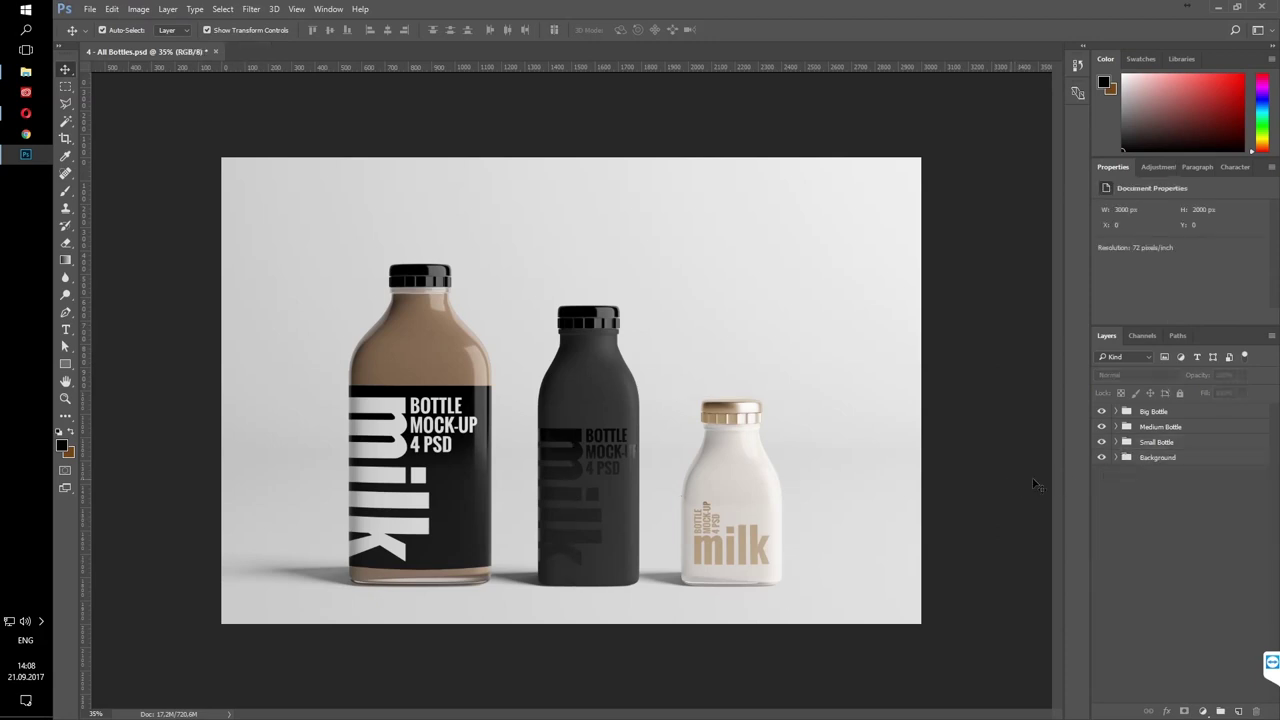
{"action": "left_click", "coordinate": [1117, 458]}
{"action": "left_click", "coordinate": [1127, 473]}
Sample grey, red and brown fill colours, cancel to keep the original, then hide Simple Color
{"action": "double_click", "coordinate": [1146, 527]}
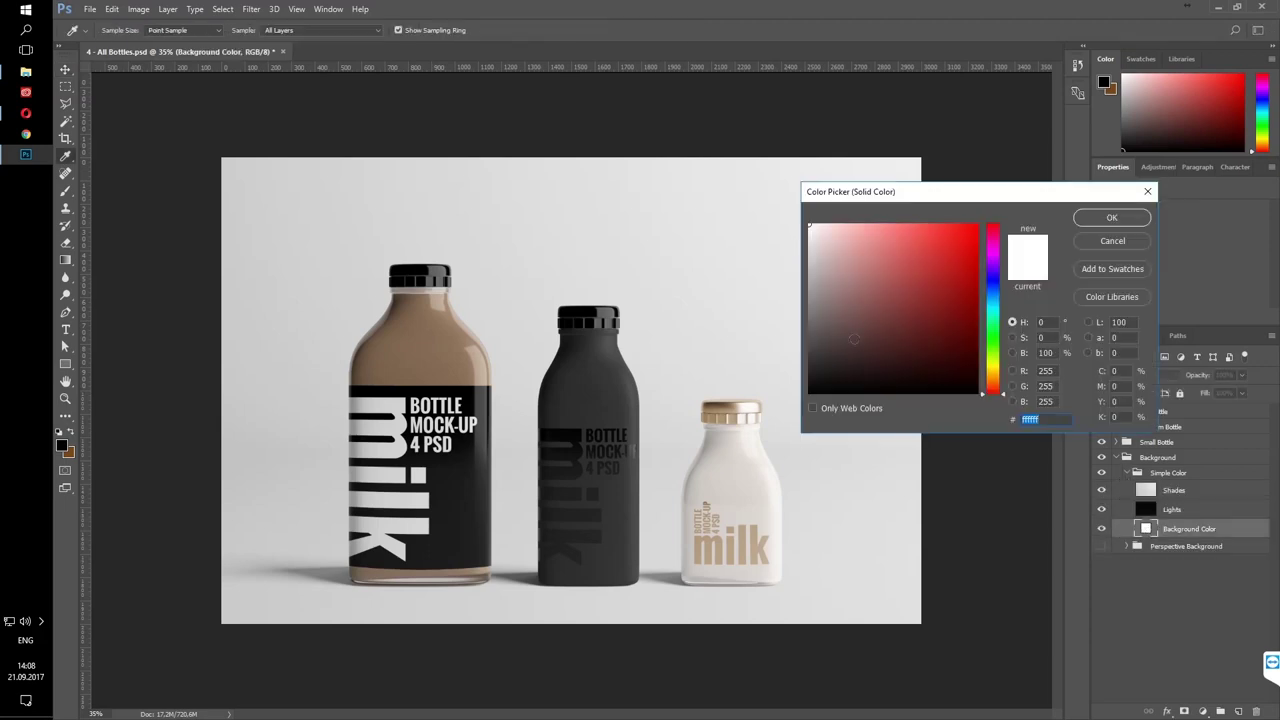
{"action": "left_click", "coordinate": [791, 349]}
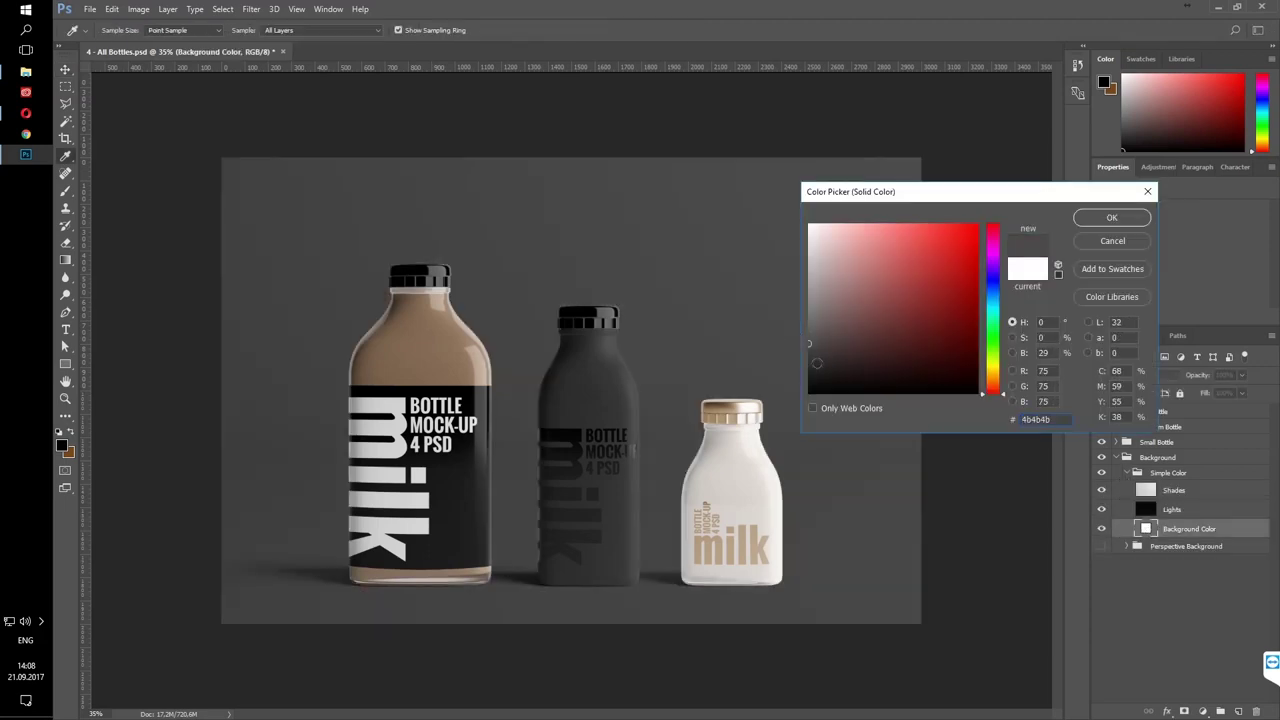
{"action": "left_click", "coordinate": [759, 332]}
{"action": "left_click", "coordinate": [898, 301]}
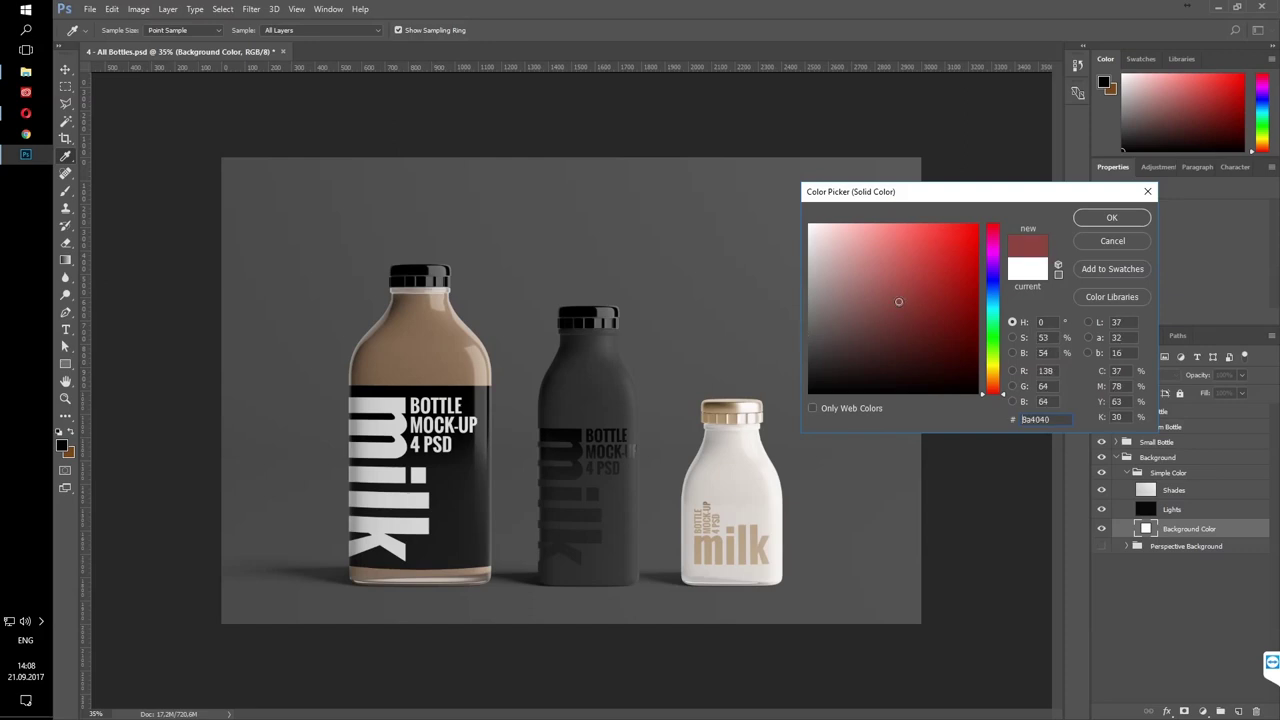
{"action": "left_click", "coordinate": [436, 351]}
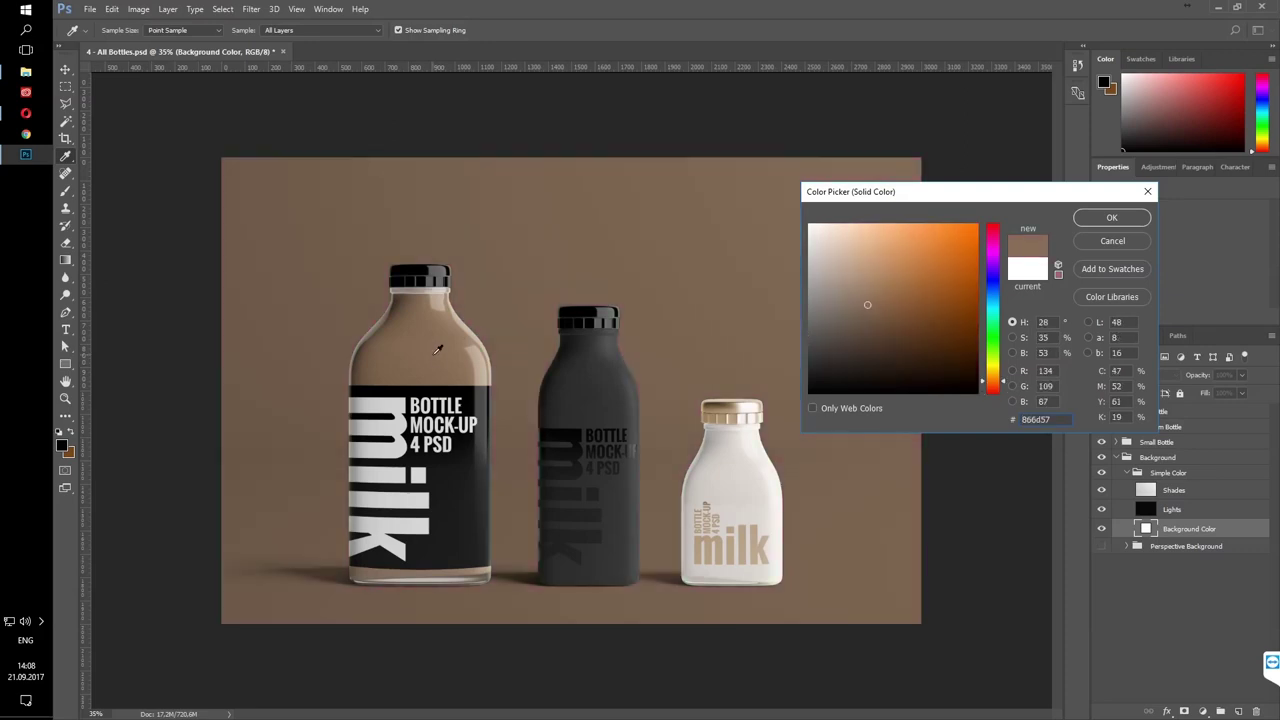
{"action": "left_click", "coordinate": [745, 456]}
{"action": "left_click", "coordinate": [1110, 241]}
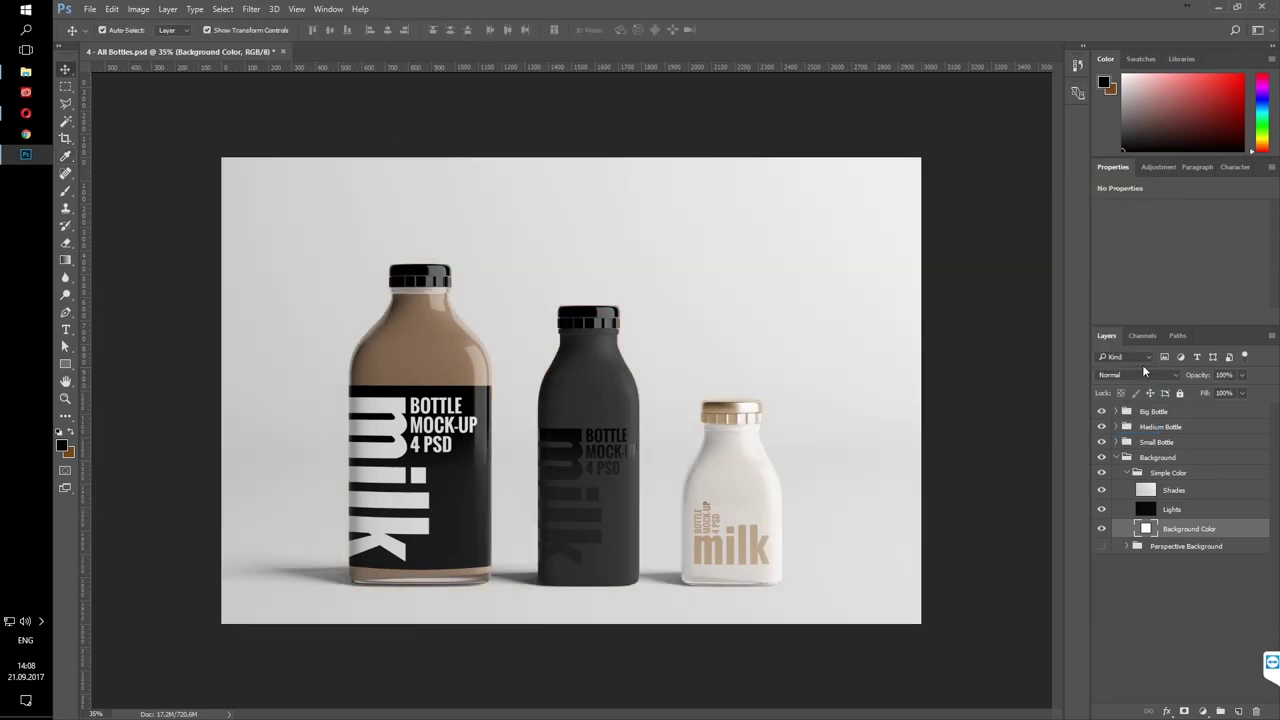
{"action": "left_click", "coordinate": [1127, 472]}
Place Table.jpg in the Table smart object, scale it to cover the canvas, and save
{"action": "left_click", "coordinate": [1102, 488]}
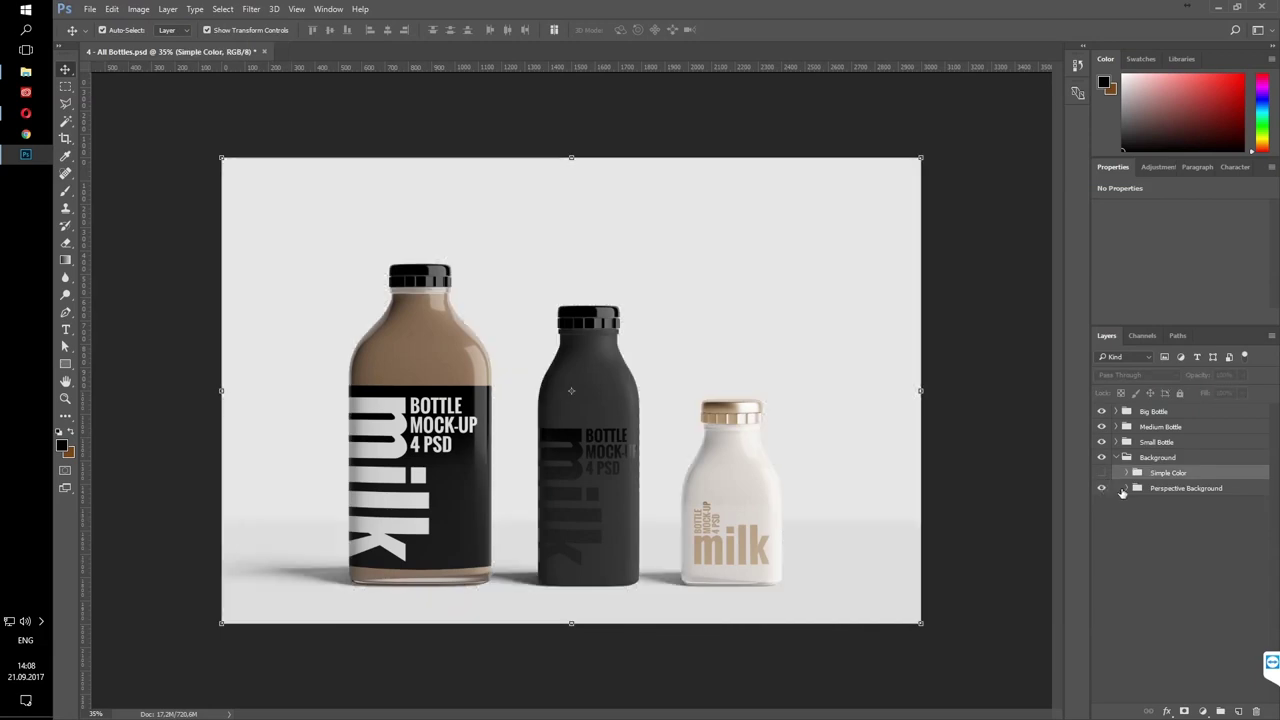
{"action": "double_click", "coordinate": [1146, 507]}
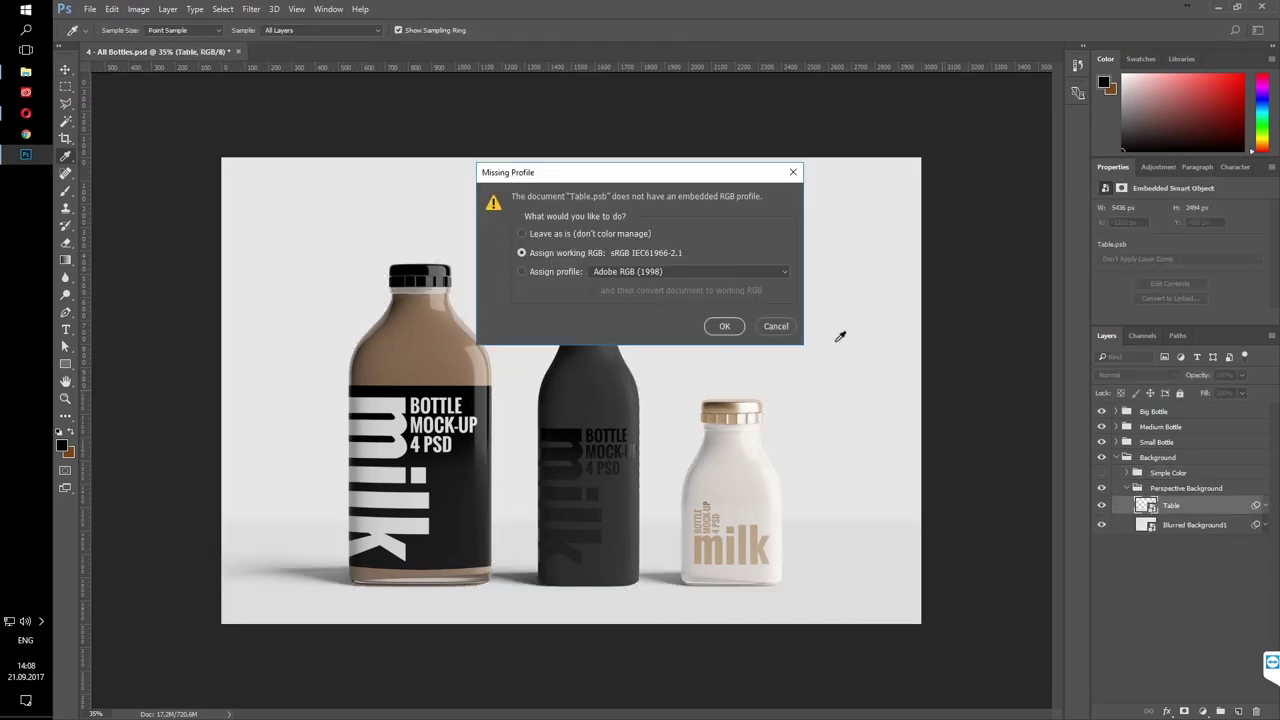
{"action": "left_click", "coordinate": [722, 327]}
{"action": "left_click", "coordinate": [90, 9]}
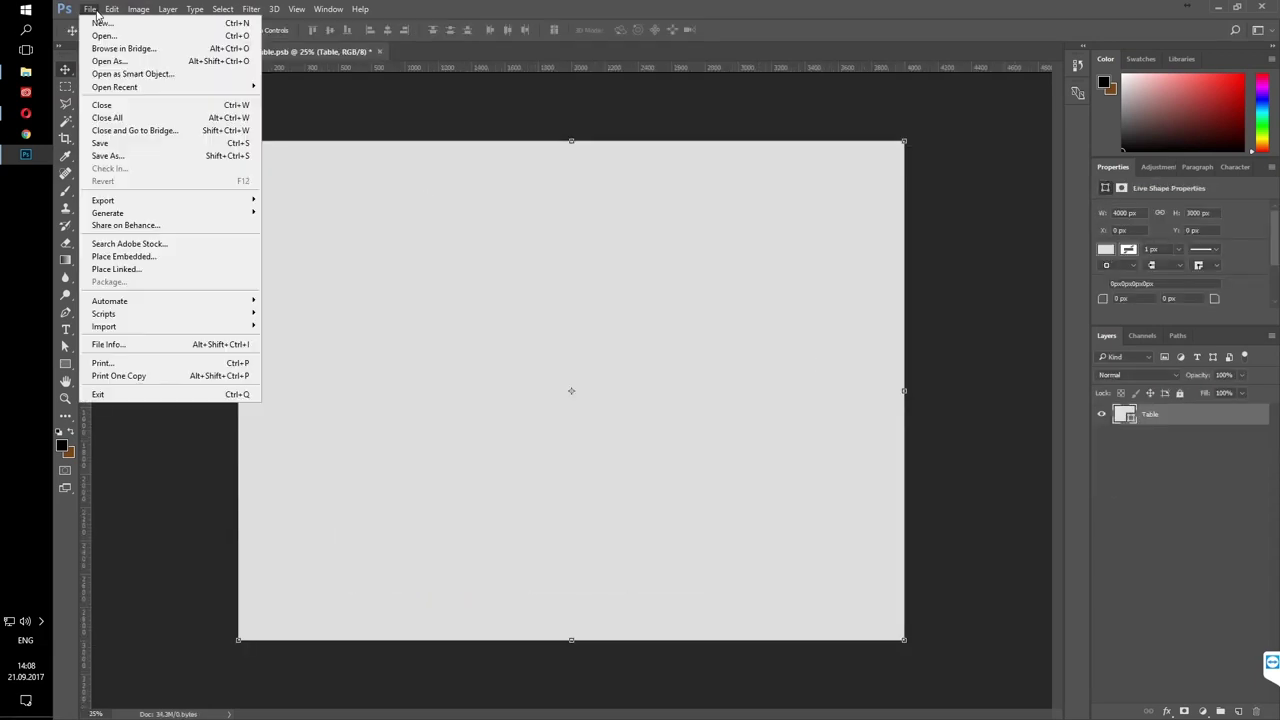
{"action": "left_click", "coordinate": [160, 254]}
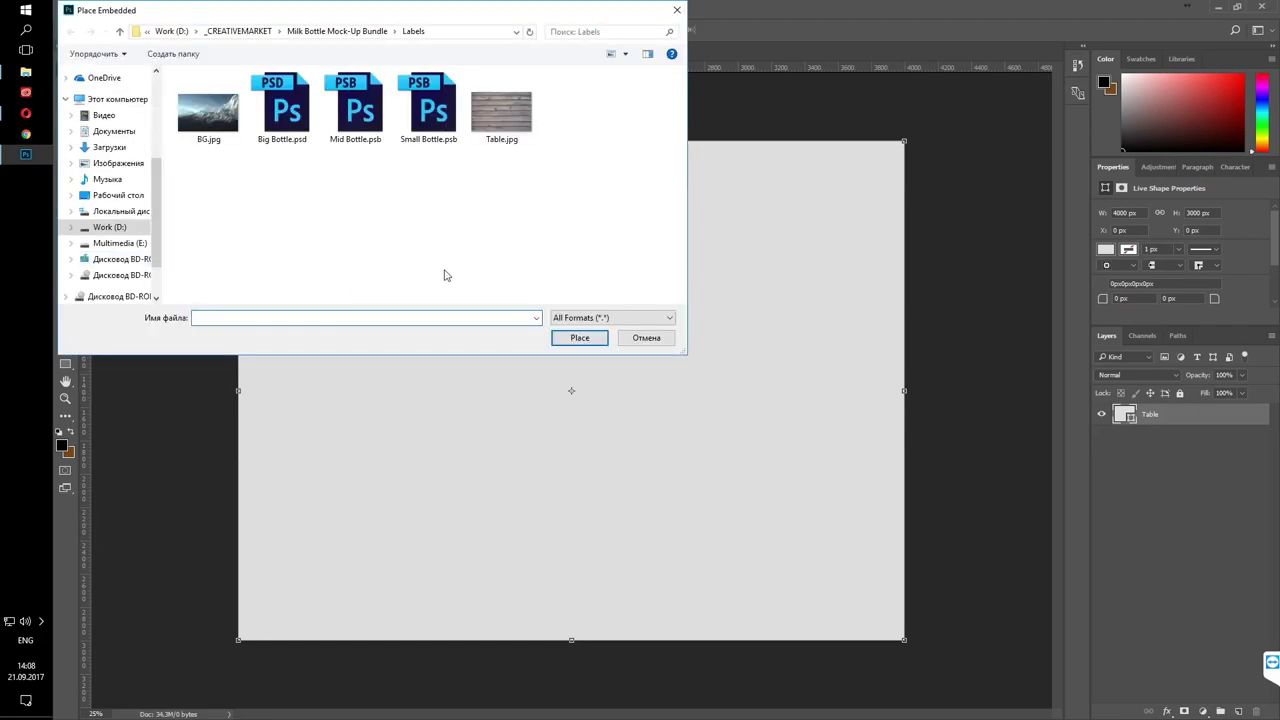
{"action": "double_click", "coordinate": [503, 114]}
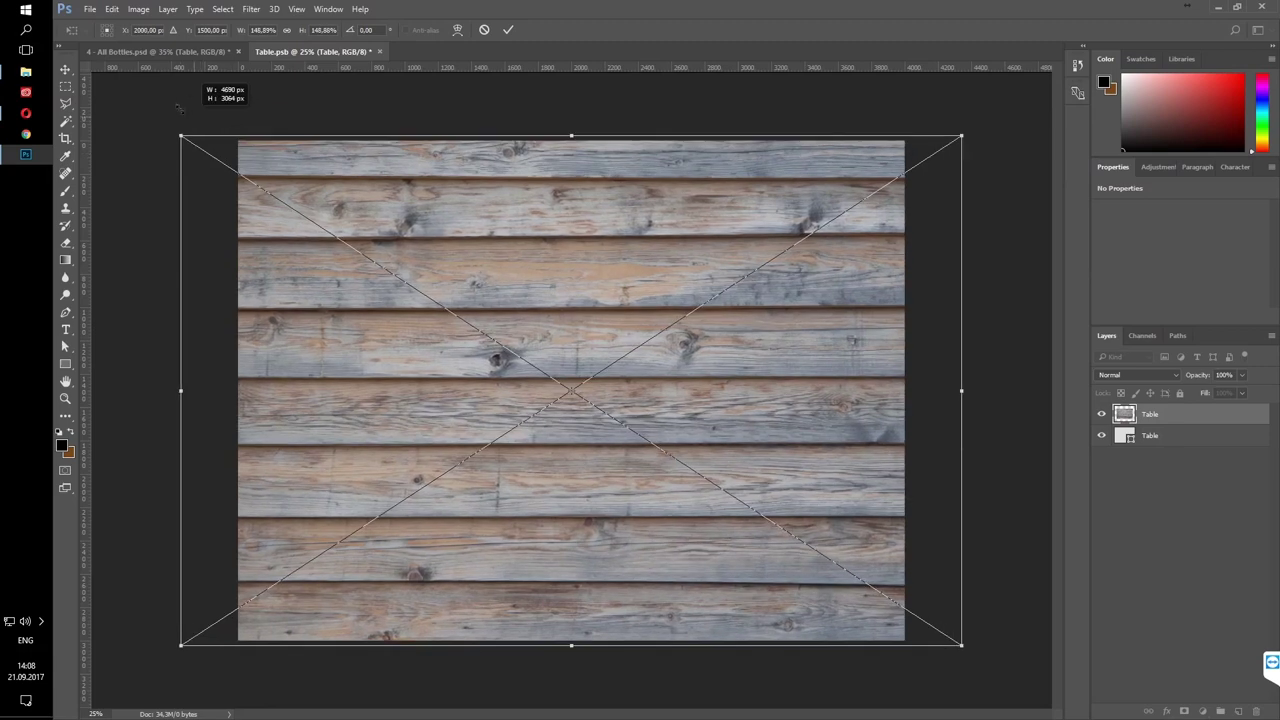
{"action": "left_click_drag", "start_coordinate": [307, 218], "coordinate": [153, 118]}
{"action": "key", "text": "Return"}
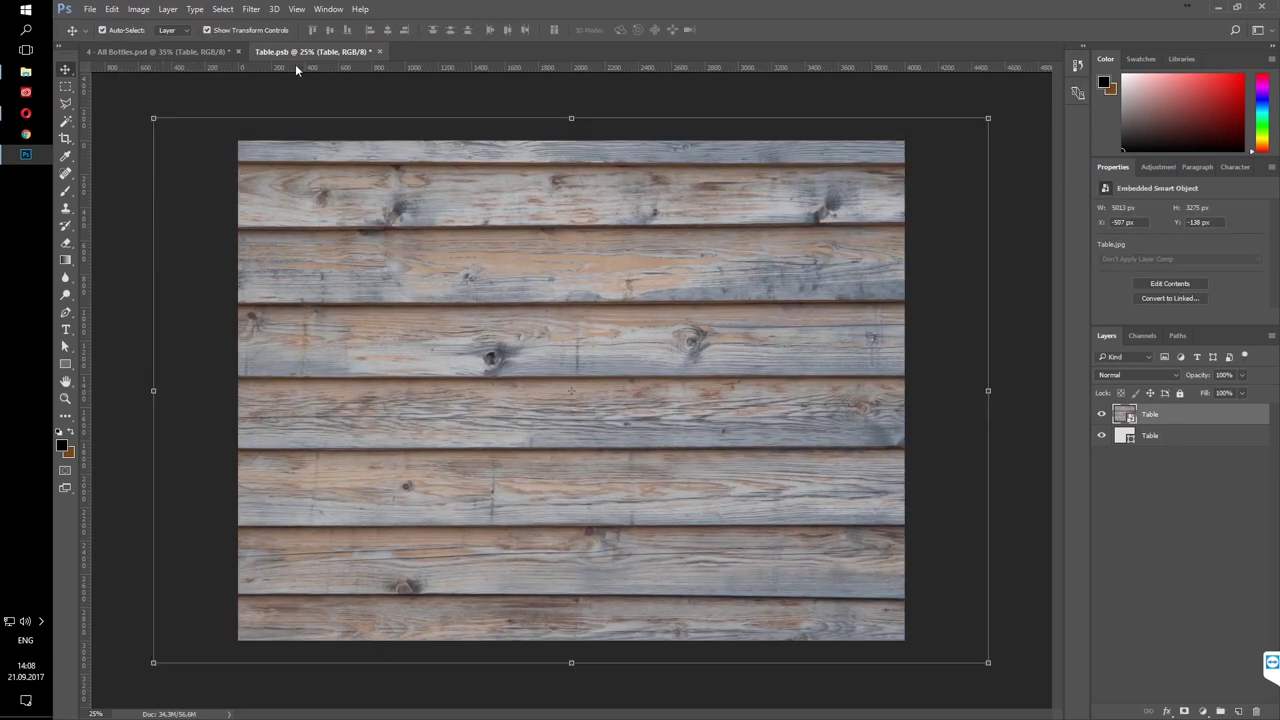
{"action": "left_click", "coordinate": [380, 52]}
{"action": "left_click", "coordinate": [616, 278]}
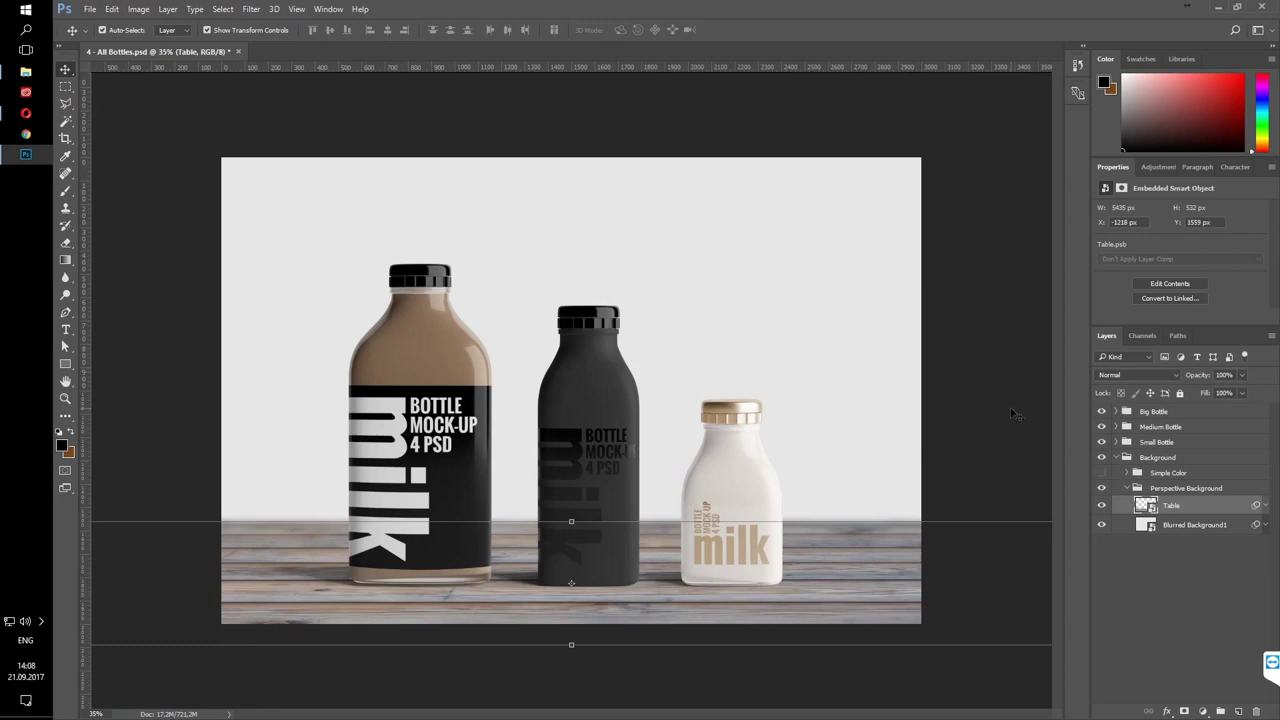
Place BG.jpg mountain image into Blurred Background1 and save, revealing its smart filters
{"action": "double_click", "coordinate": [1148, 526]}
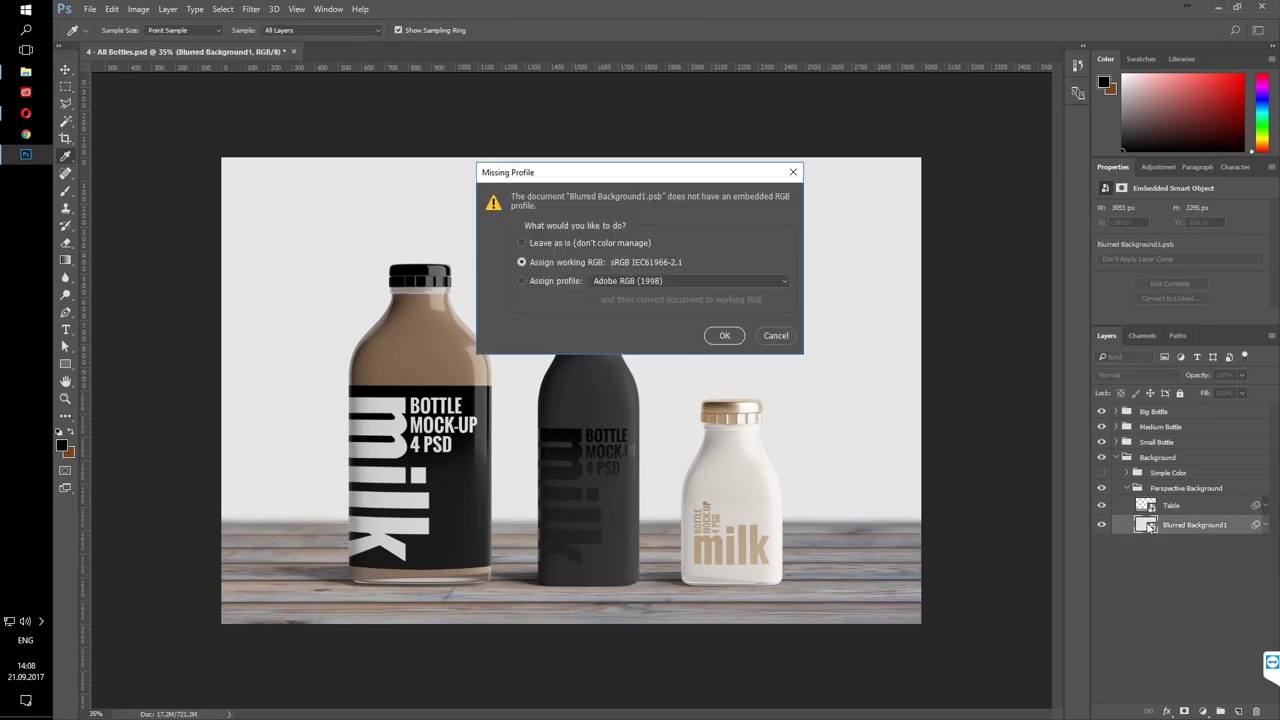
{"action": "left_click", "coordinate": [725, 338]}
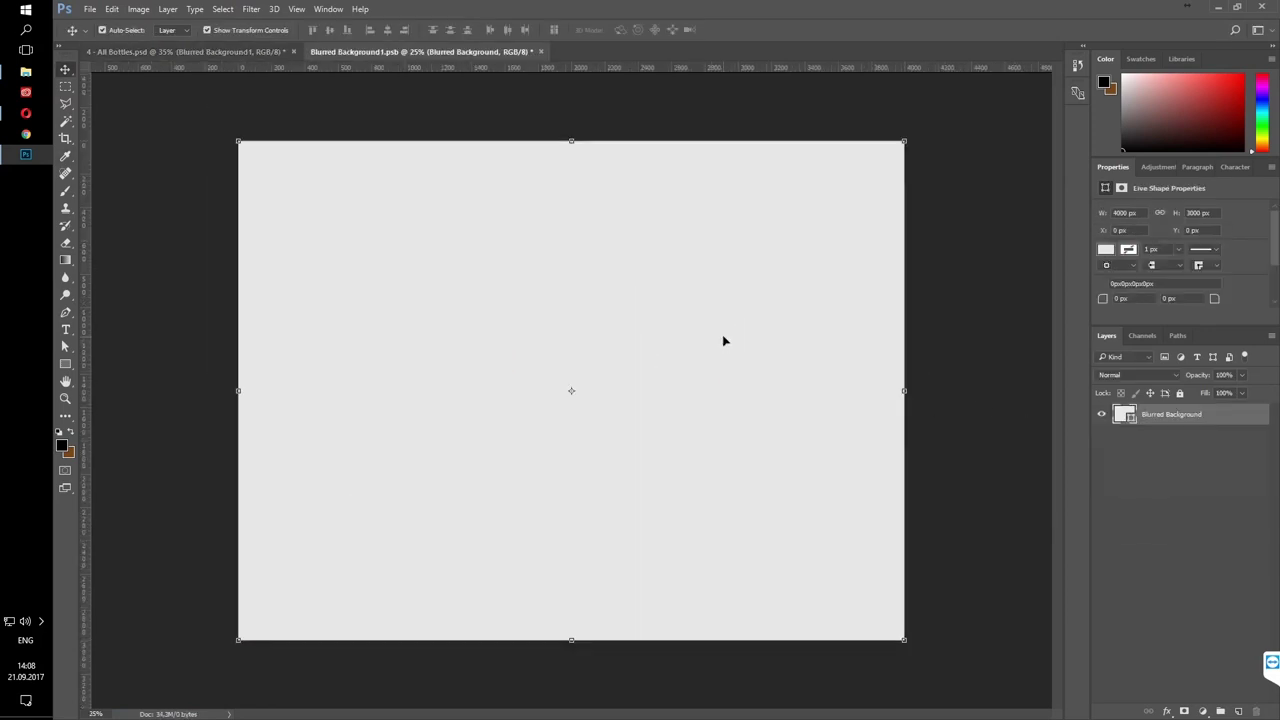
{"action": "left_click", "coordinate": [90, 9]}
{"action": "left_click", "coordinate": [140, 255]}
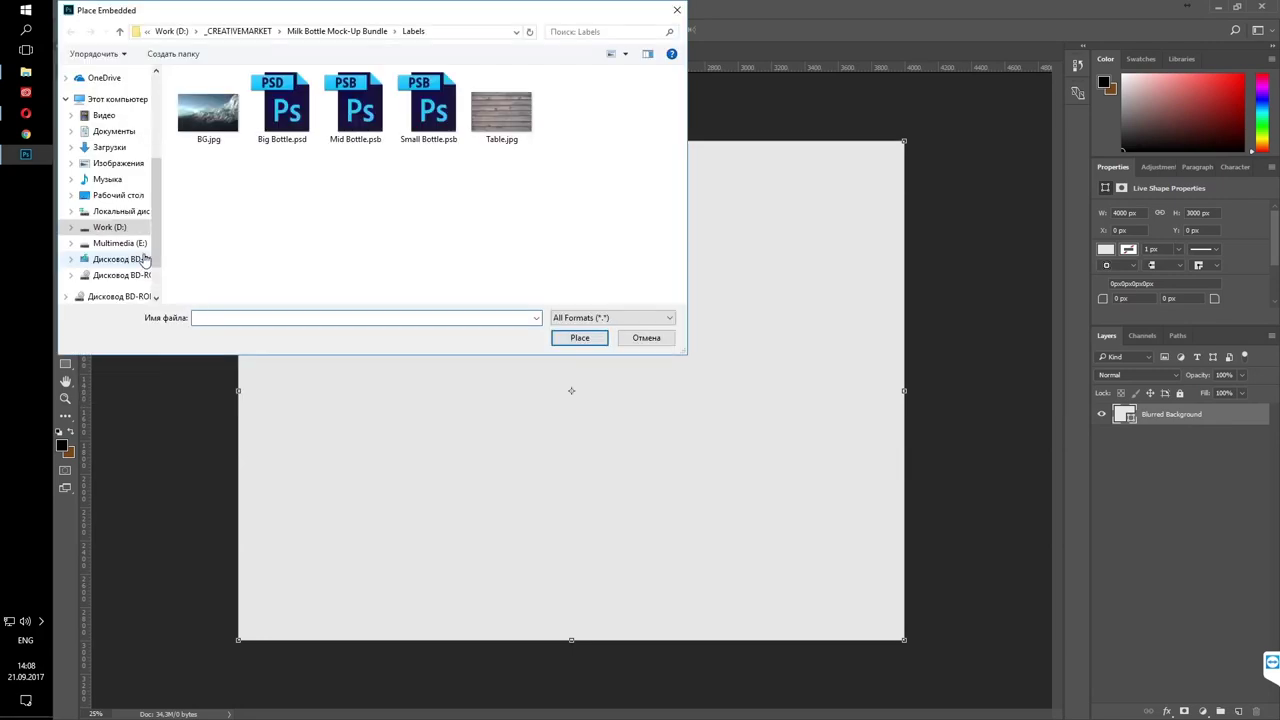
{"action": "double_click", "coordinate": [208, 110]}
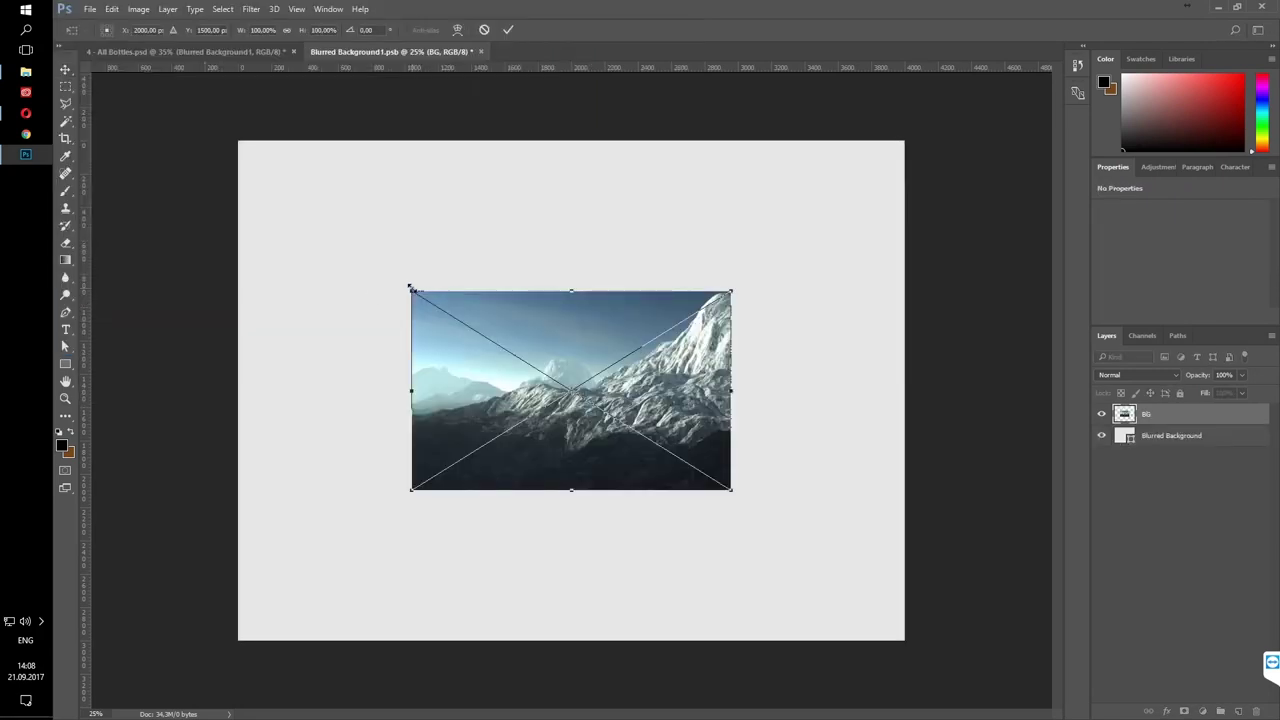
{"action": "key", "text": "Return"}
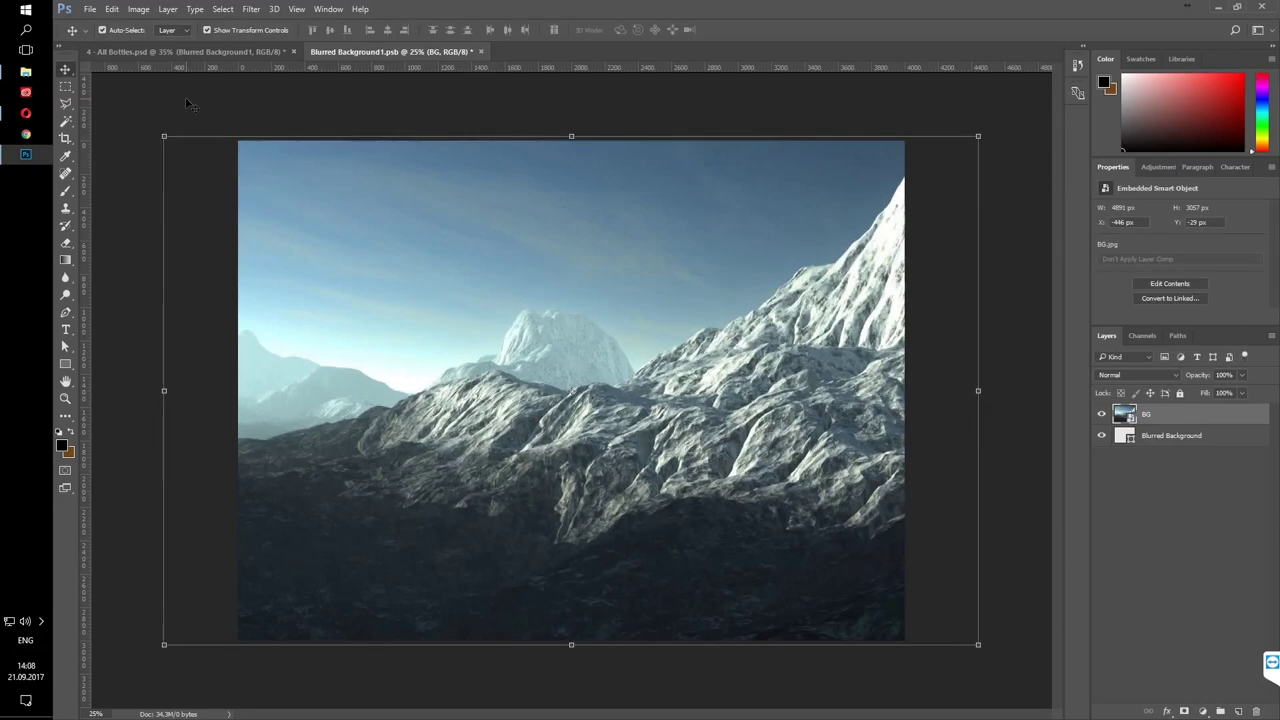
{"action": "left_click", "coordinate": [480, 51]}
{"action": "left_click", "coordinate": [606, 276]}
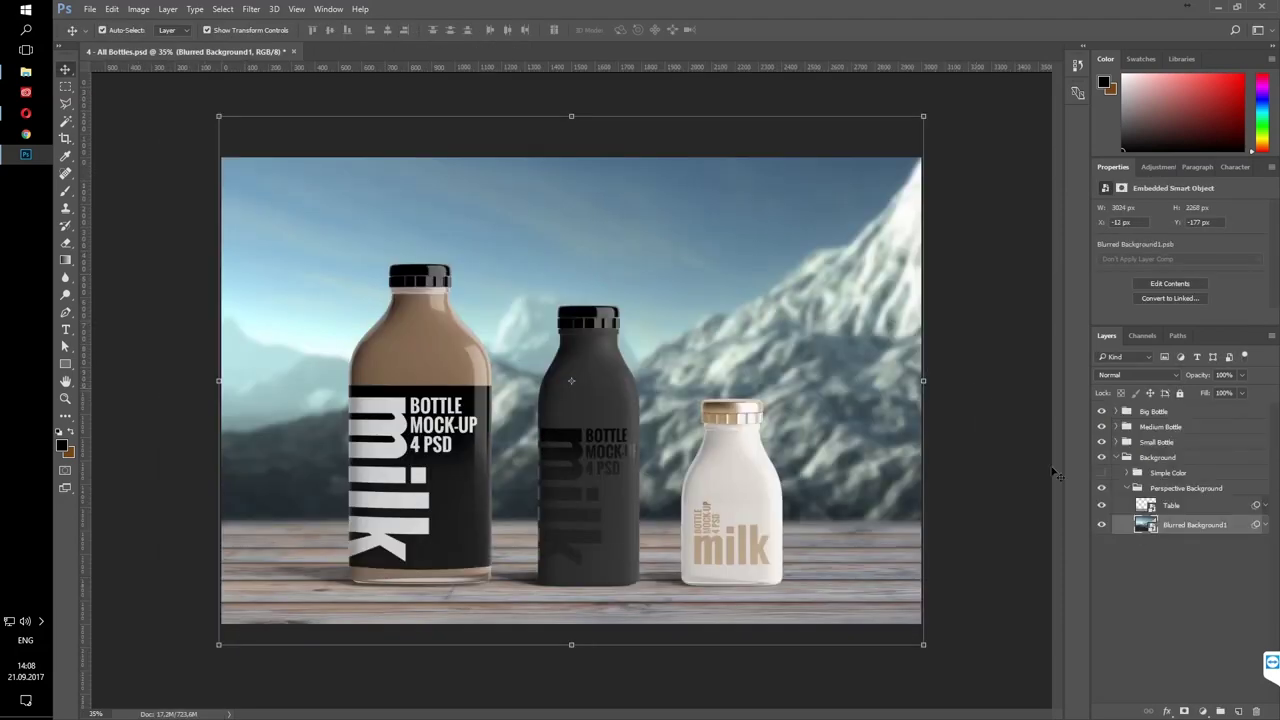
{"action": "left_click", "coordinate": [1264, 524]}
Change the mountain backdrop's Gaussian Blur smart filter radius from 58.2 to 40 pixels
{"action": "double_click", "coordinate": [1190, 558]}
{"action": "left_click_drag", "start_coordinate": [893, 416], "coordinate": [914, 418]}
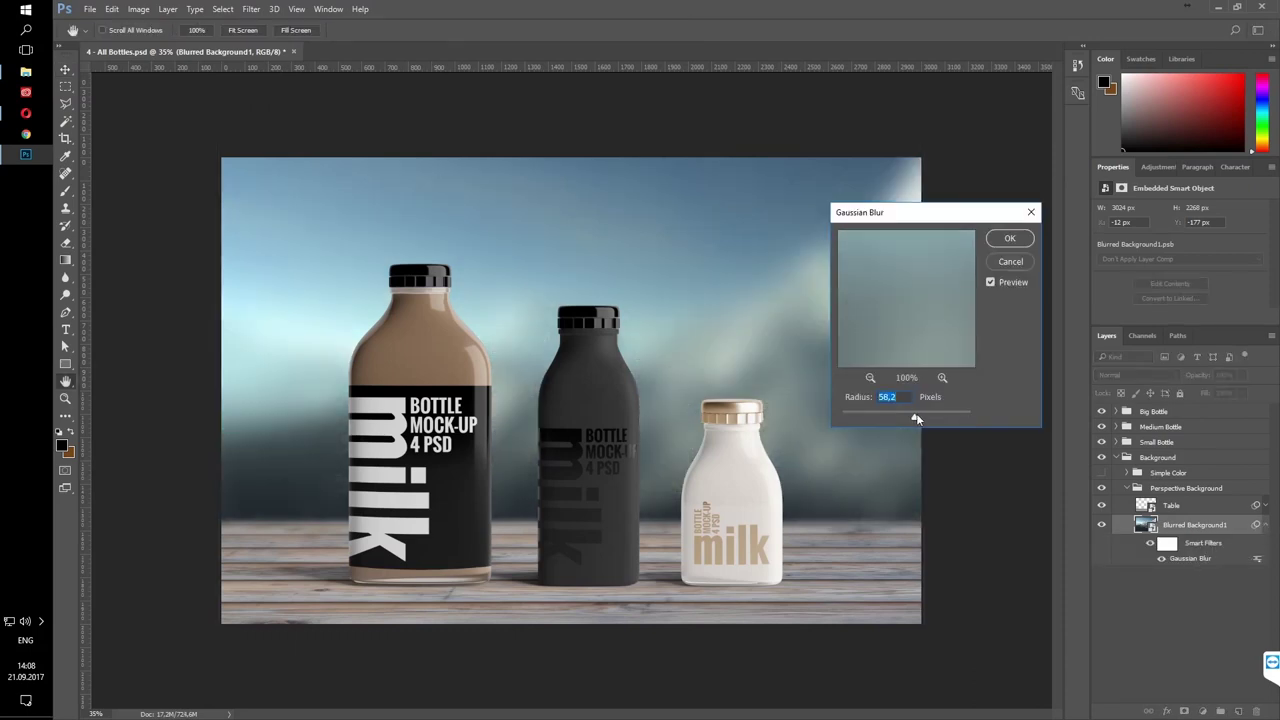
{"action": "left_click_drag", "start_coordinate": [914, 418], "coordinate": [909, 417]}
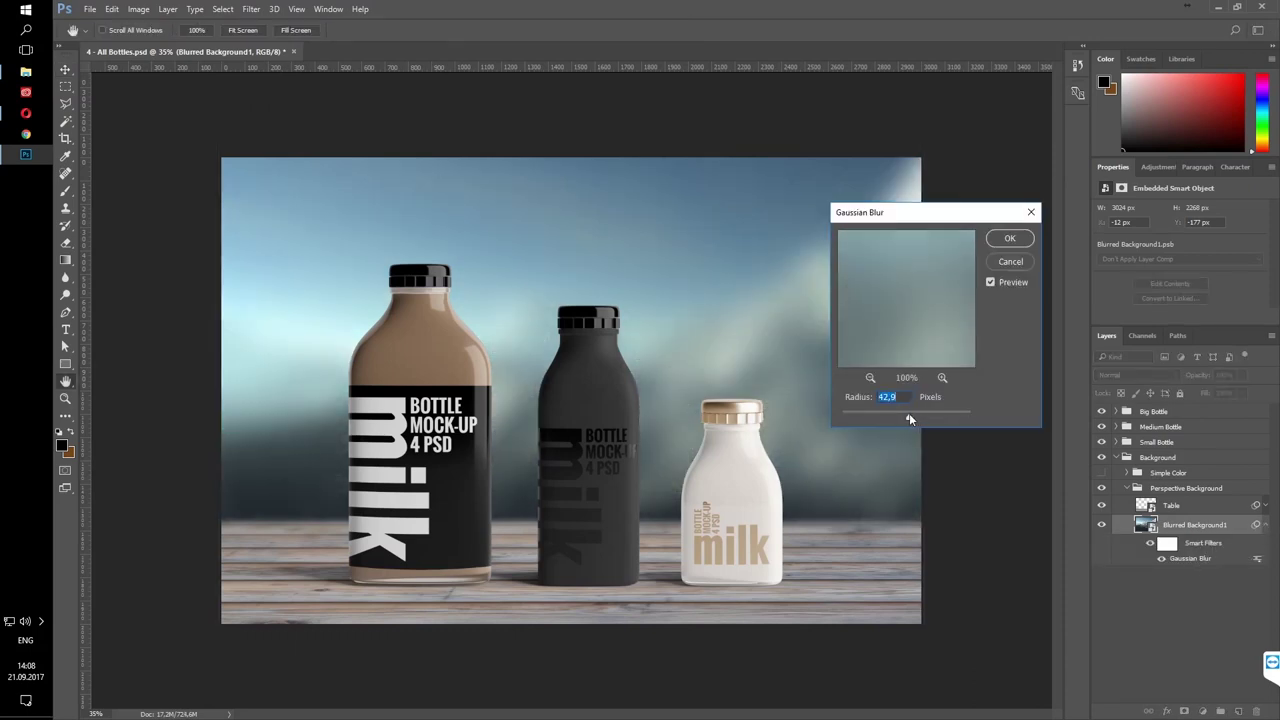
{"action": "type", "text": "40"}
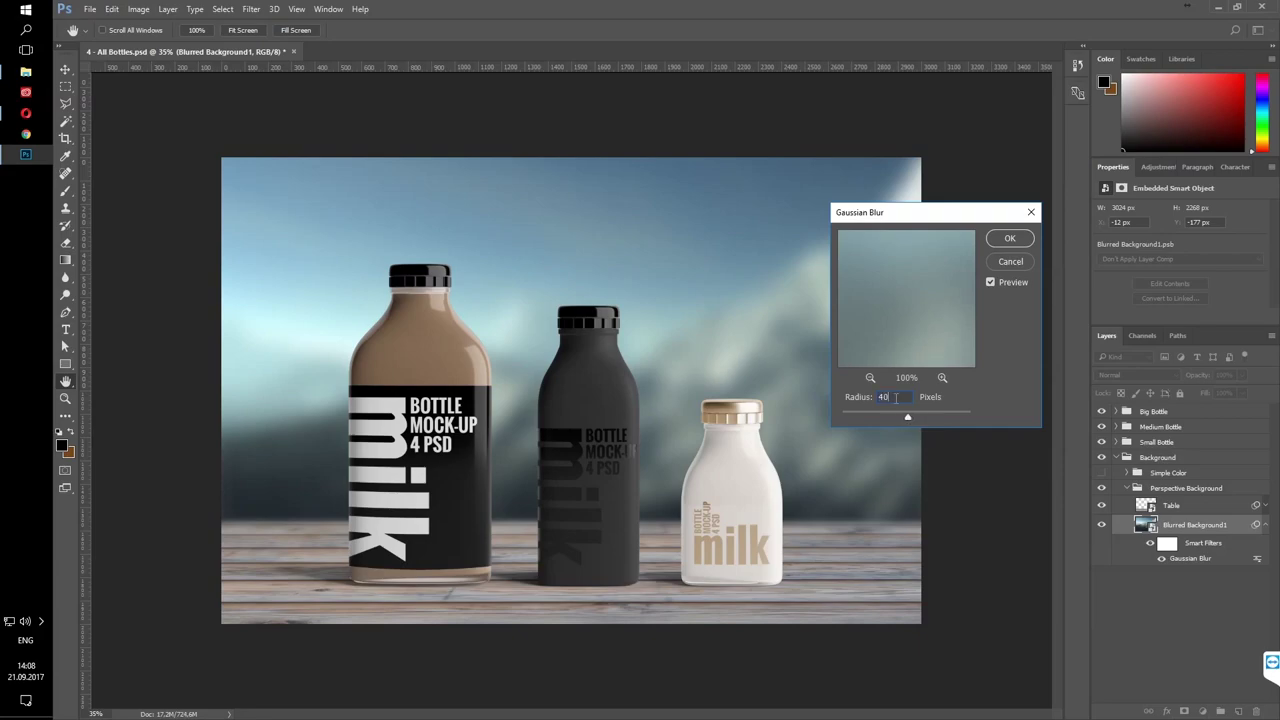